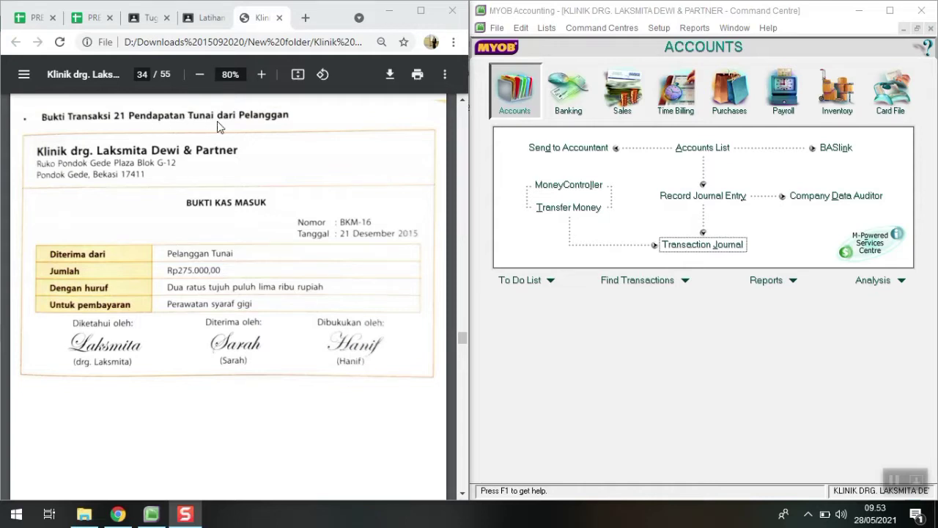
Start a new item sales invoice for the customer PELANGGAN TUNAI.
click(613, 100)
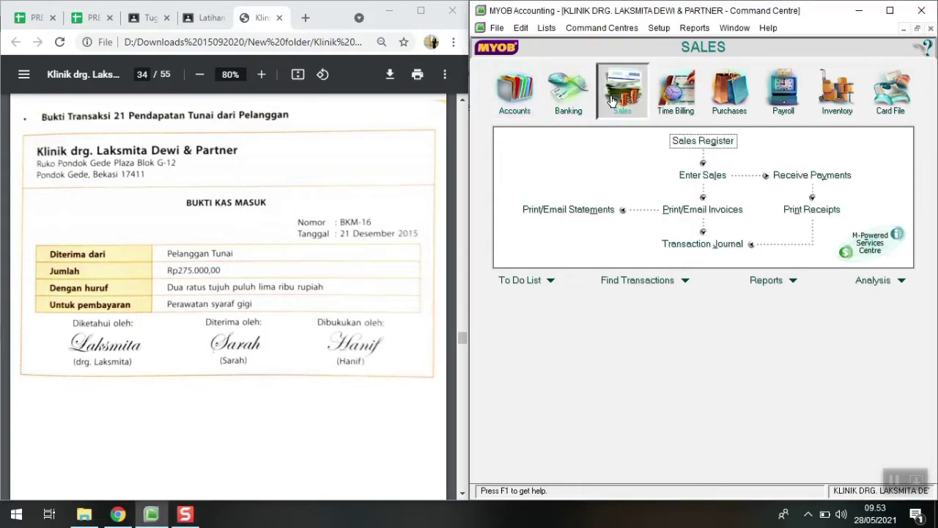
click(697, 174)
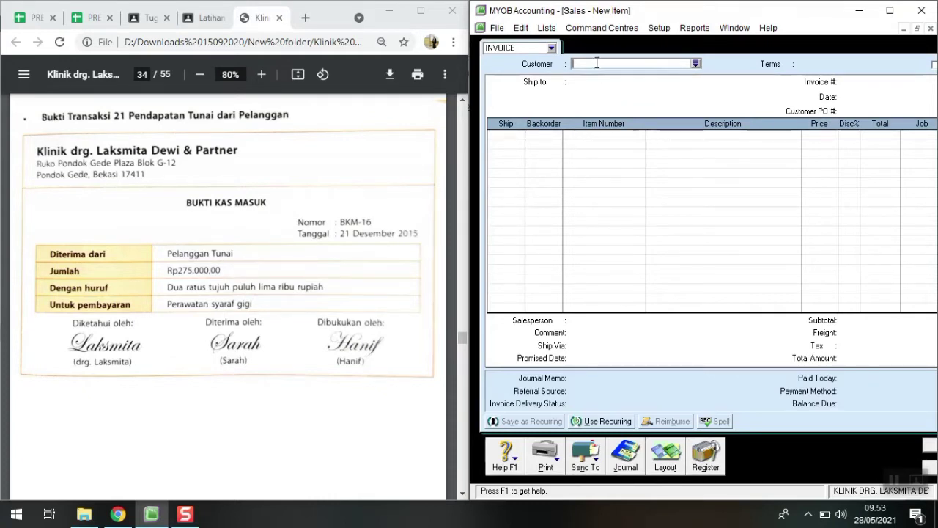
text(p)
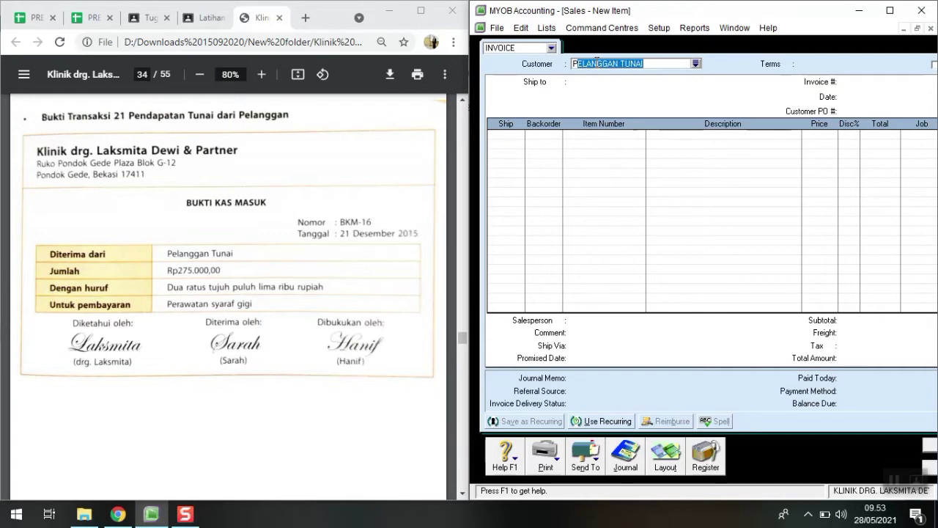
key(Tab)
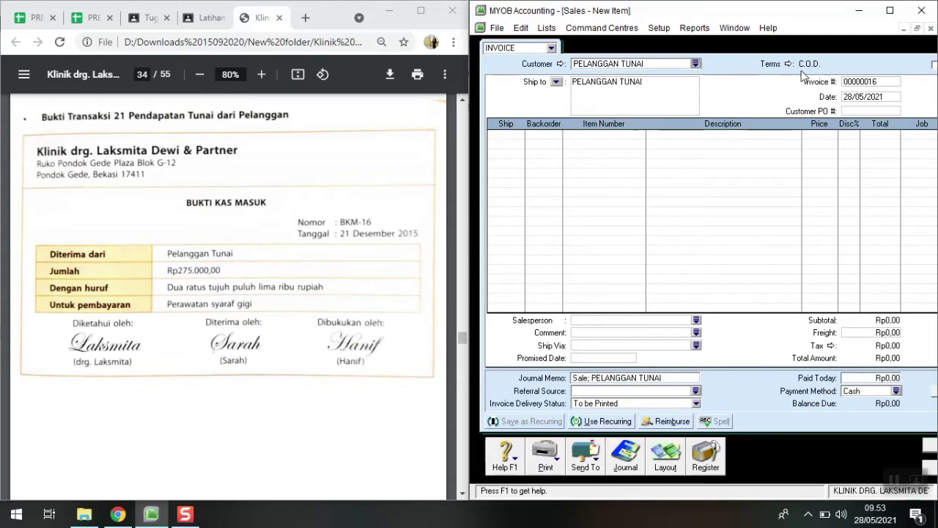
Set the invoice number to BKM-16 and the invoice date to 21/12/2015.
click(858, 87)
text(BKM-16)
key(Tab)
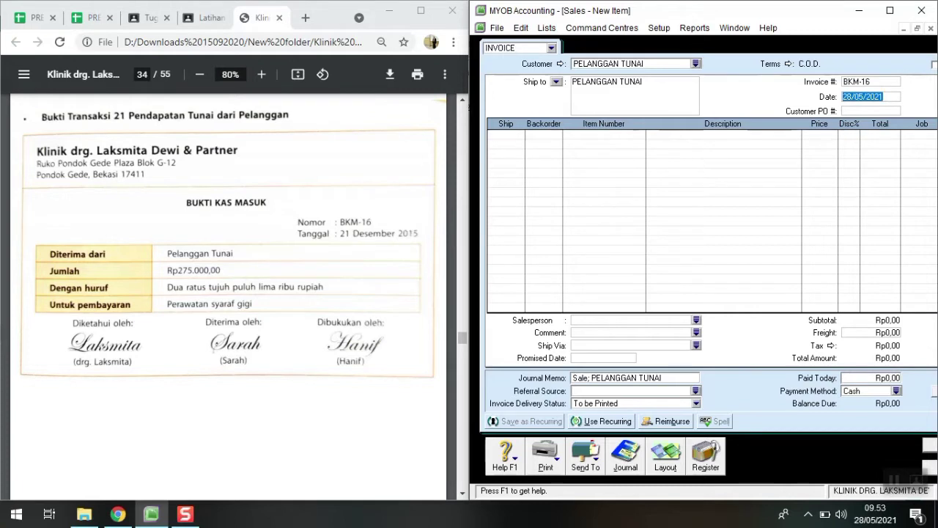
text(21/12/2015)
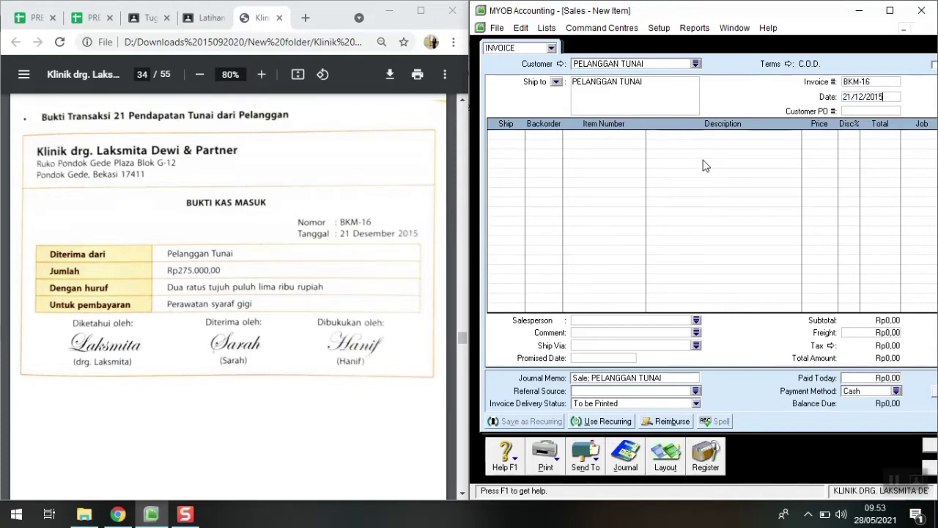
key(Tab)
key(Tab)
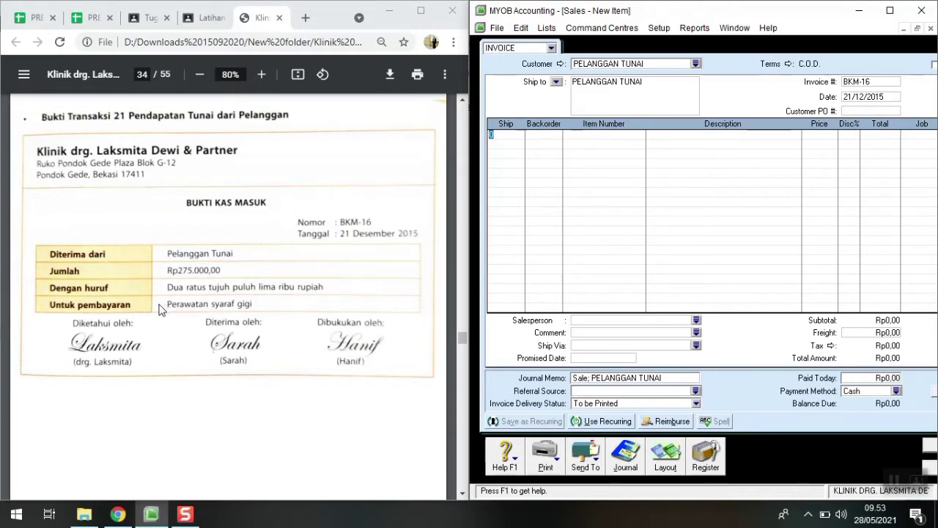
Add a line for 1 of item SV05 PERAWATAN SYARAF GIGI at a price of Rp275.000.
text(1)
key(Tab)
key(Tab)
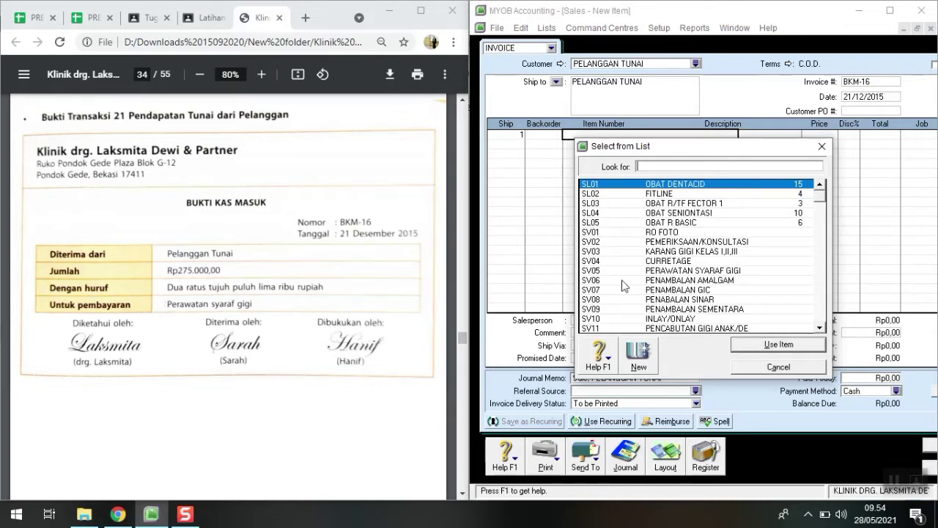
click(682, 274)
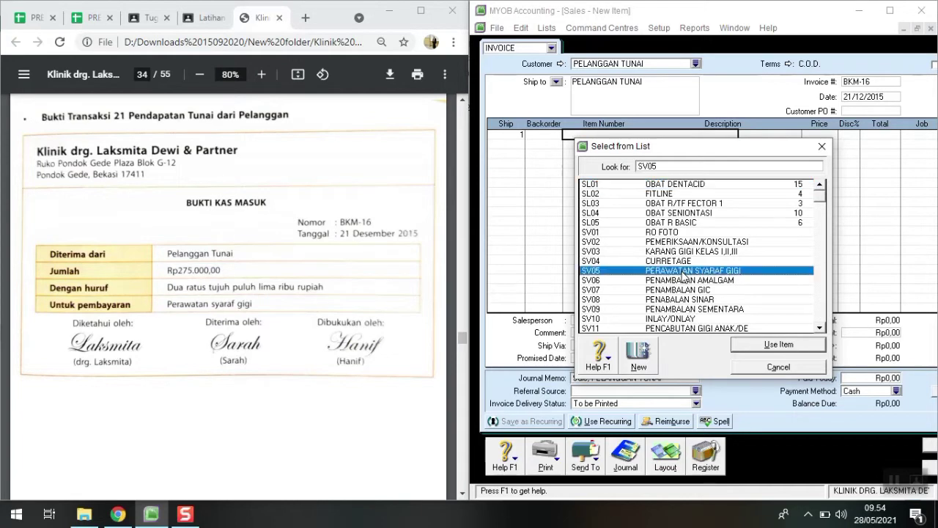
click(754, 348)
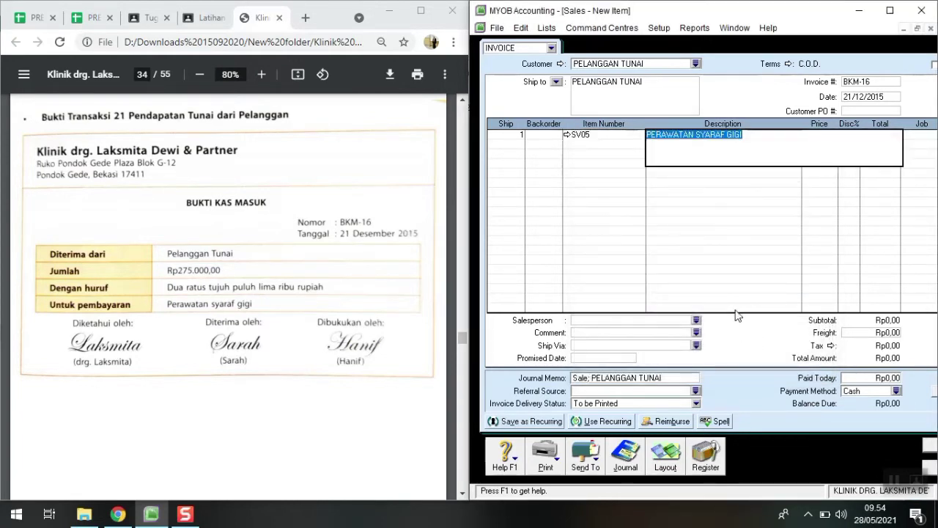
key(Tab)
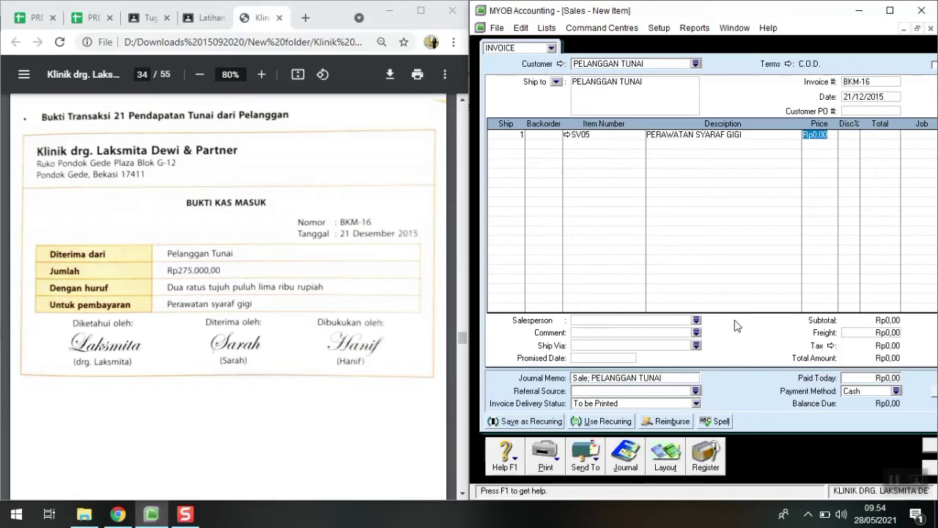
text(275000)
key(Return)
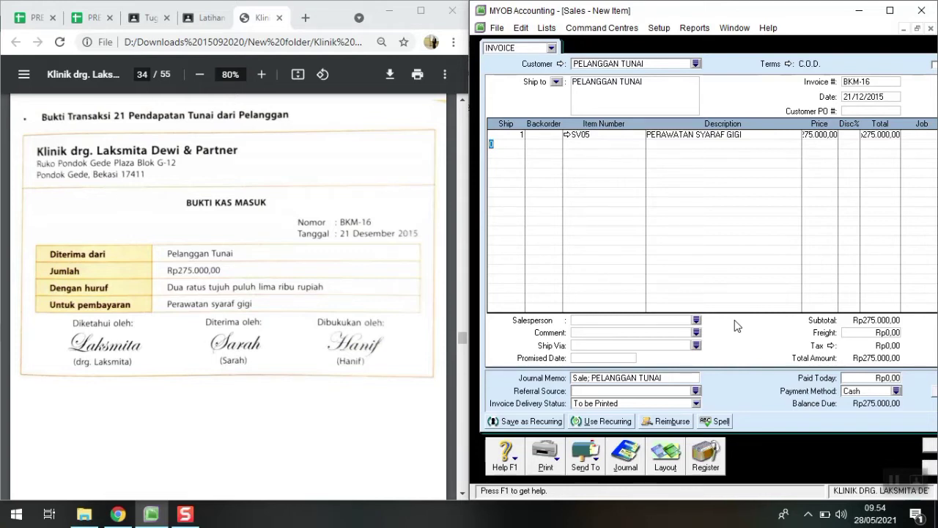
Enter Rp275.000 as the amount paid today on invoice BKM-16.
click(885, 381)
text(275000)
key(Tab)
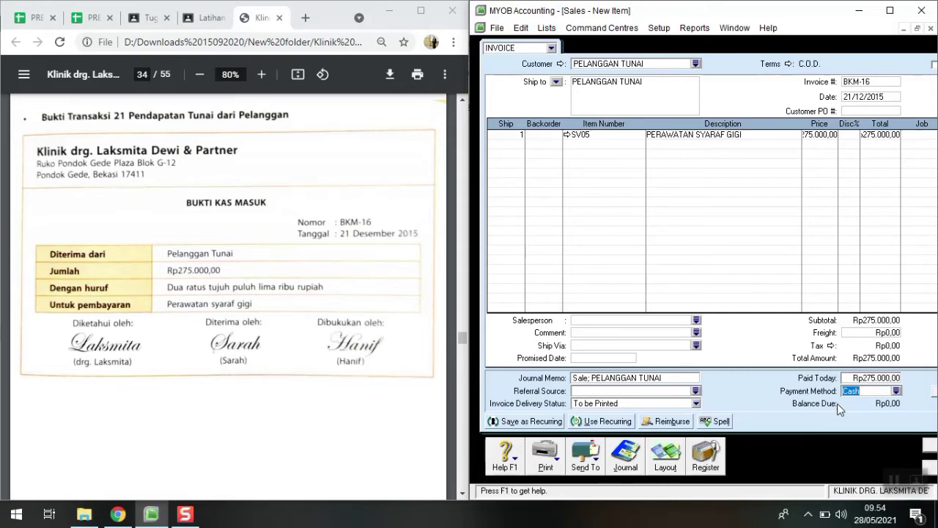
Review the transaction recap of the BKM-16 sale, close it, and record the invoice.
key(ctrl+r)
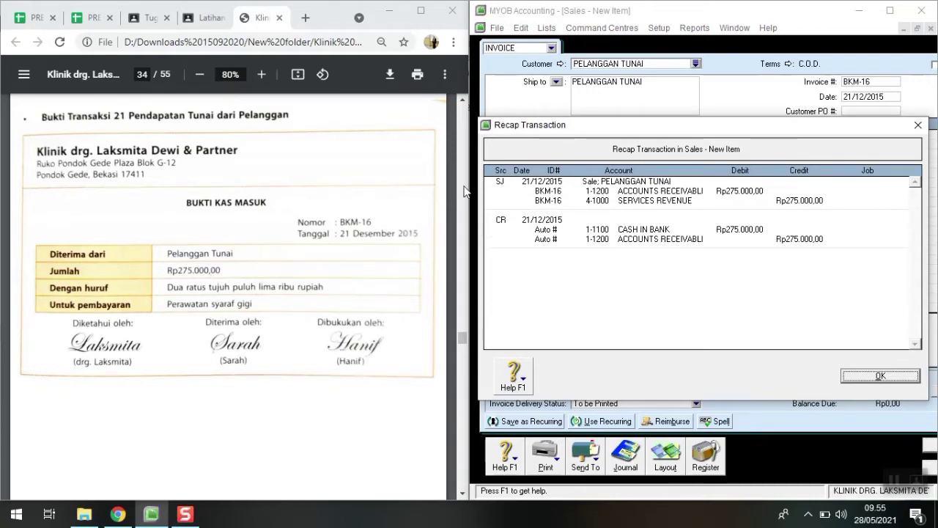
click(874, 377)
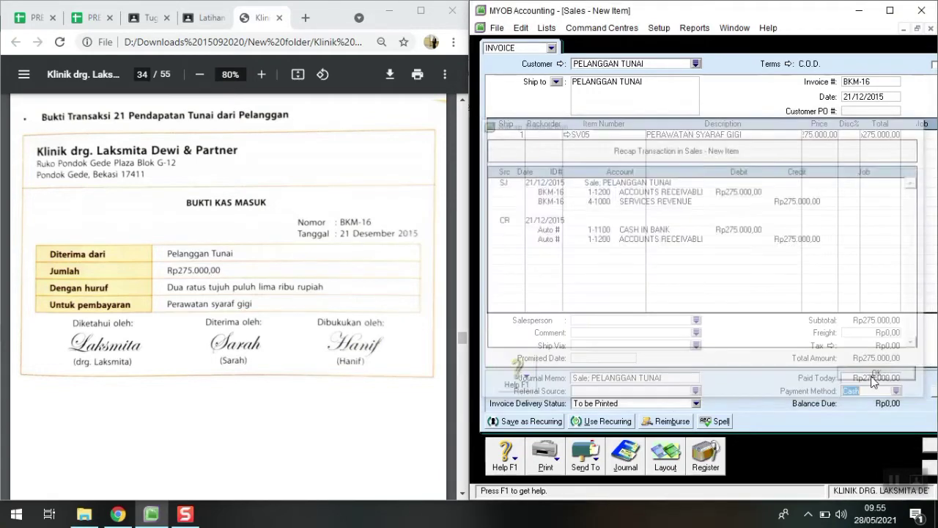
click(927, 445)
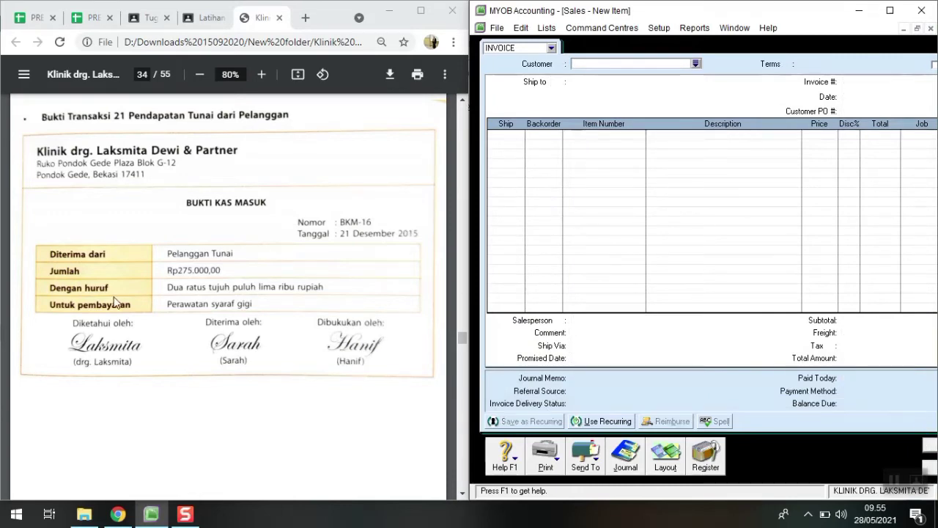
Bring up Bukti Transaksi 22 in the PDF and start its sales invoice for the customer PELANGGAN TUNAI.
scroll(242, 330, down, 6)
scroll(241, 328, down, 4)
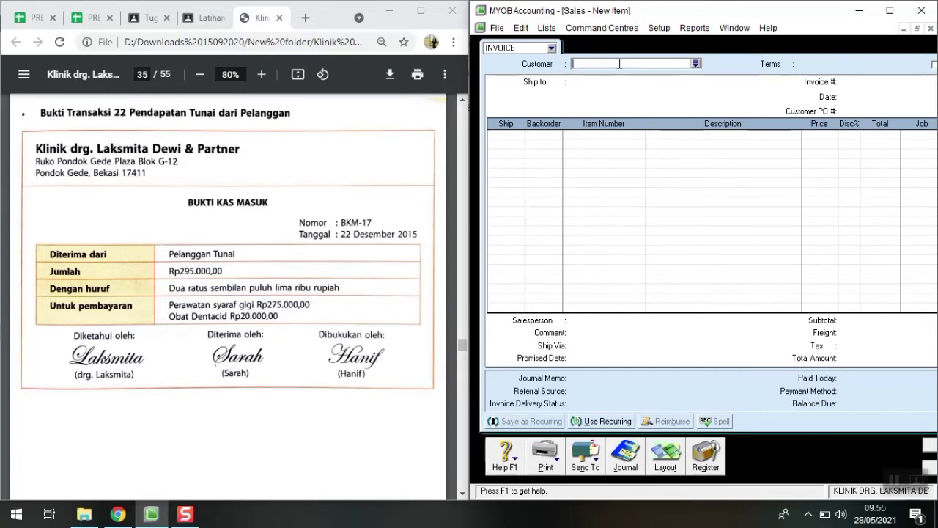
text(p)
key(Tab)
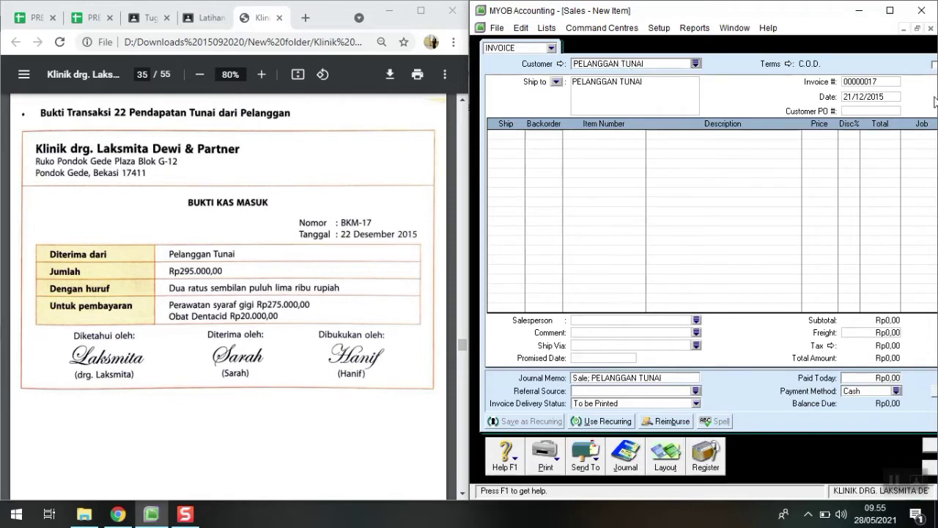
Set the invoice number to BKM-17 and the invoice date to 22/12/2015.
click(893, 82)
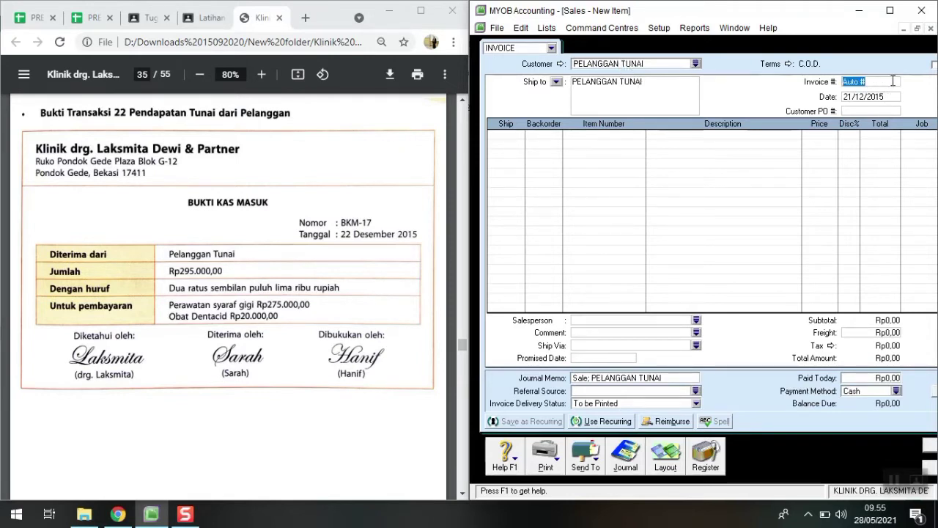
text(BKM-17)
key(Tab)
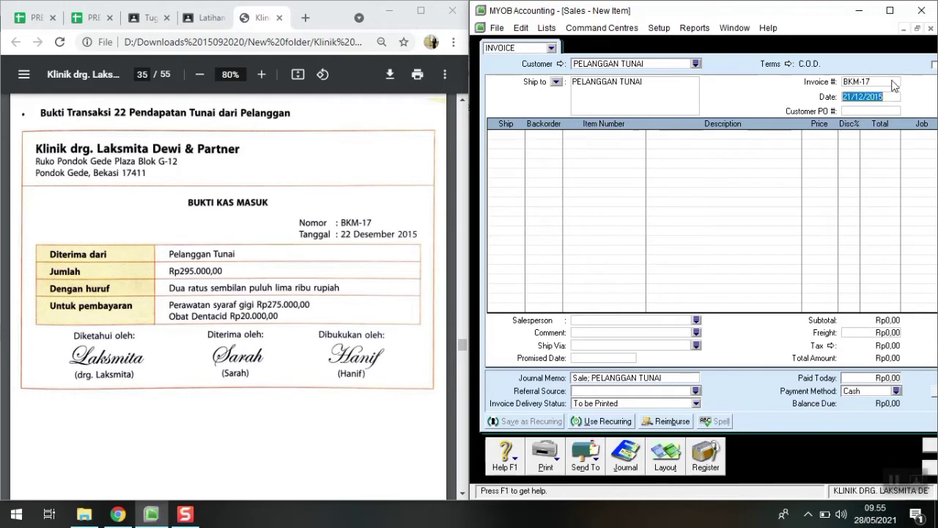
text(22/12/2015)
key(Tab)
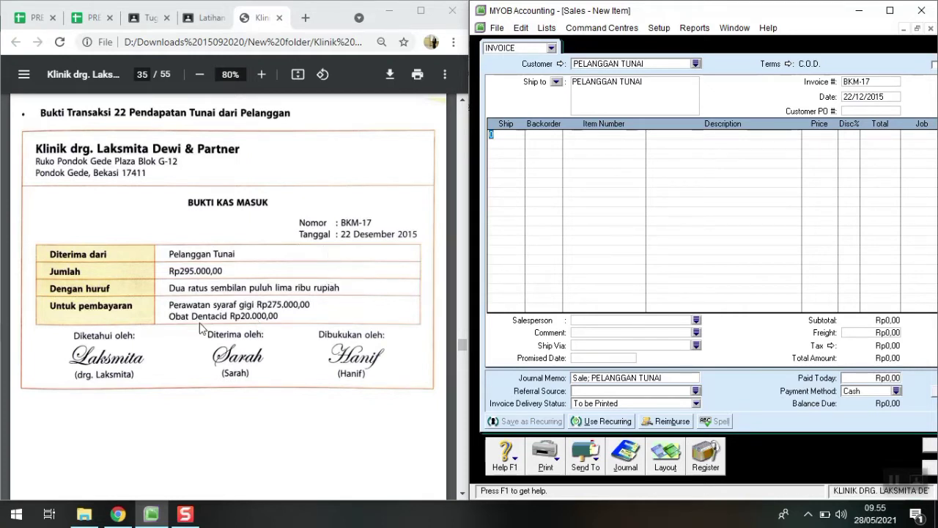
Add 1 of item SV05 PERAWATAN SYARAF GIGI at Rp275.000 as the first line of invoice BKM-17.
text(1)
key(Tab)
key(Tab)
key(Tab)
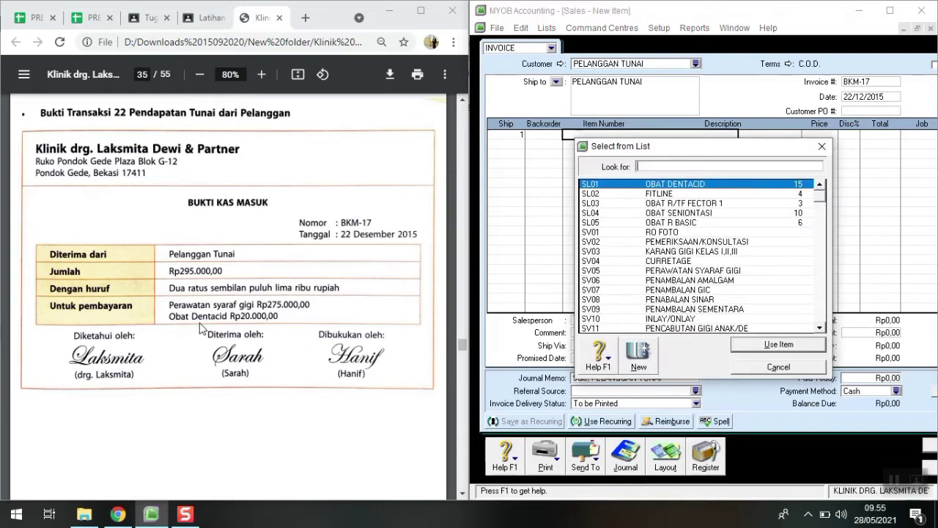
text(SV04)
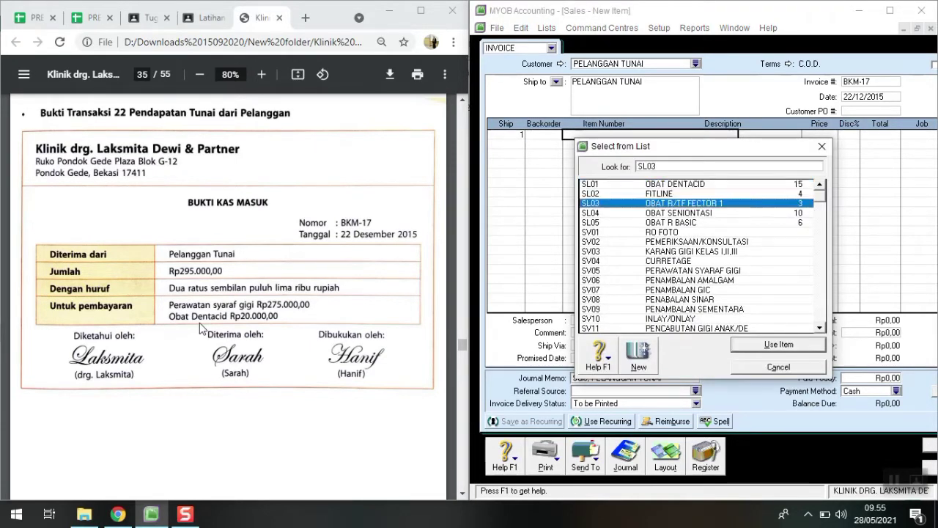
key(BackSpace)
text(5)
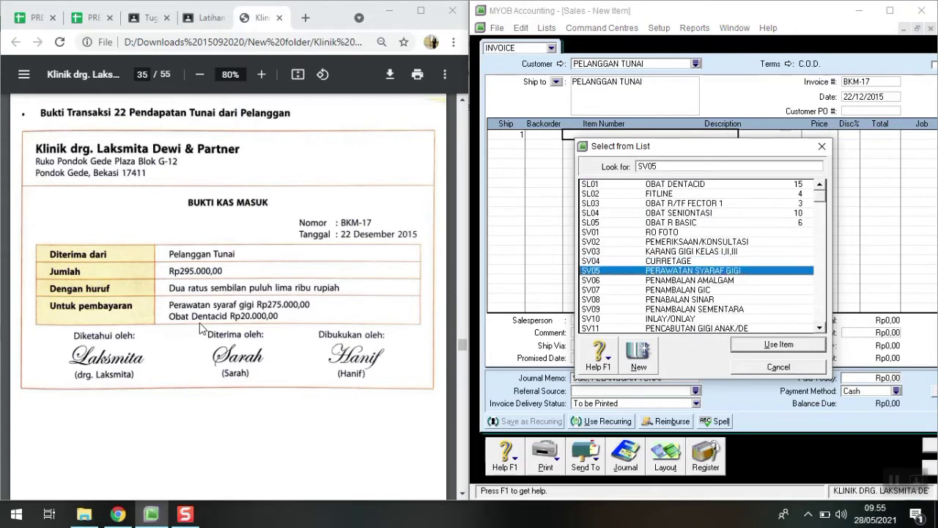
key(Return)
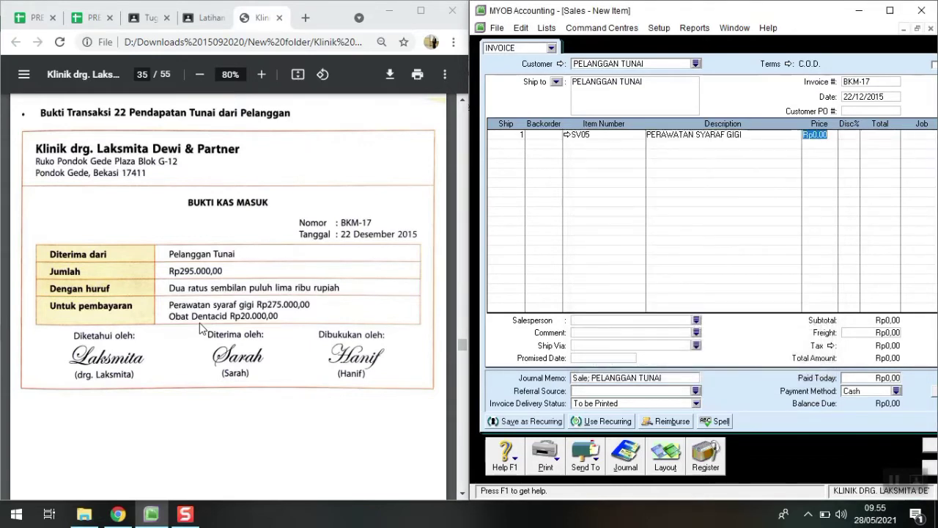
text(275000)
key(Return)
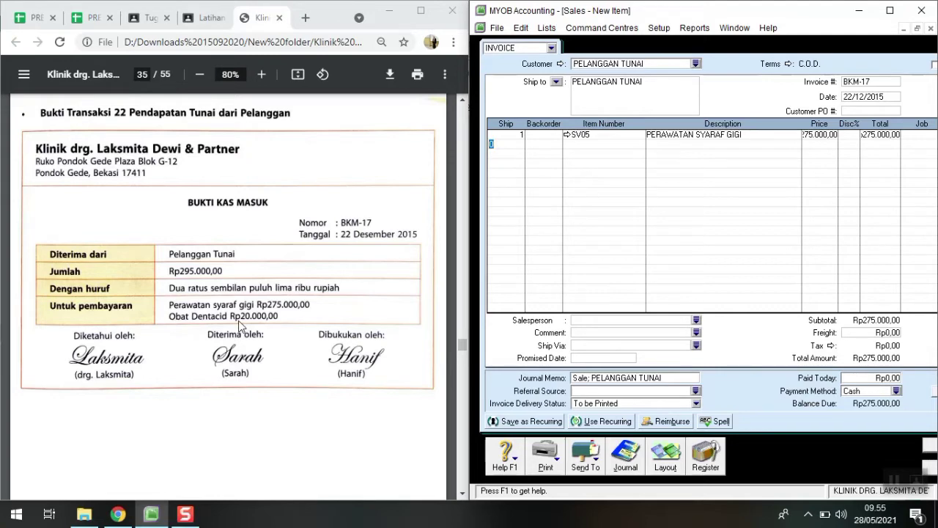
Add a second line to the invoice for 1 of item SL01 OBAT DENTACID at Rp20.000.
text(1)
key(Tab)
key(Tab)
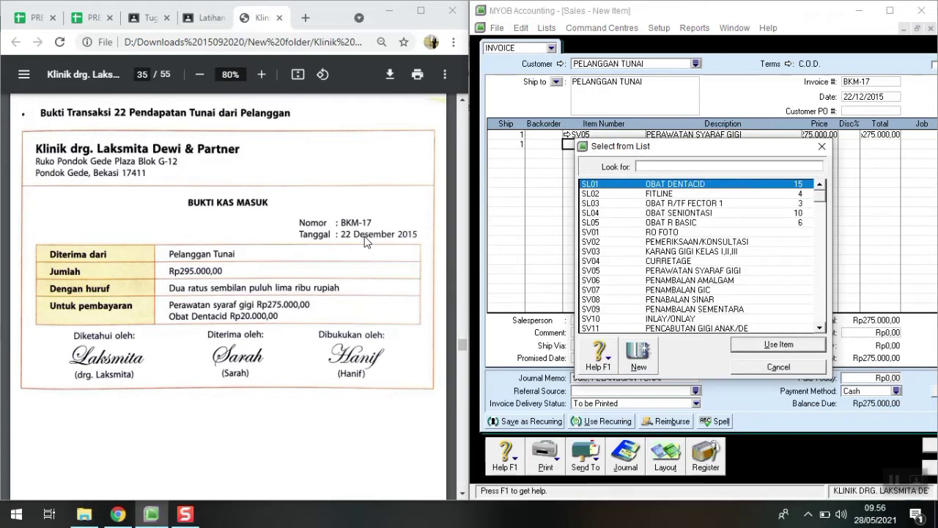
key(Return)
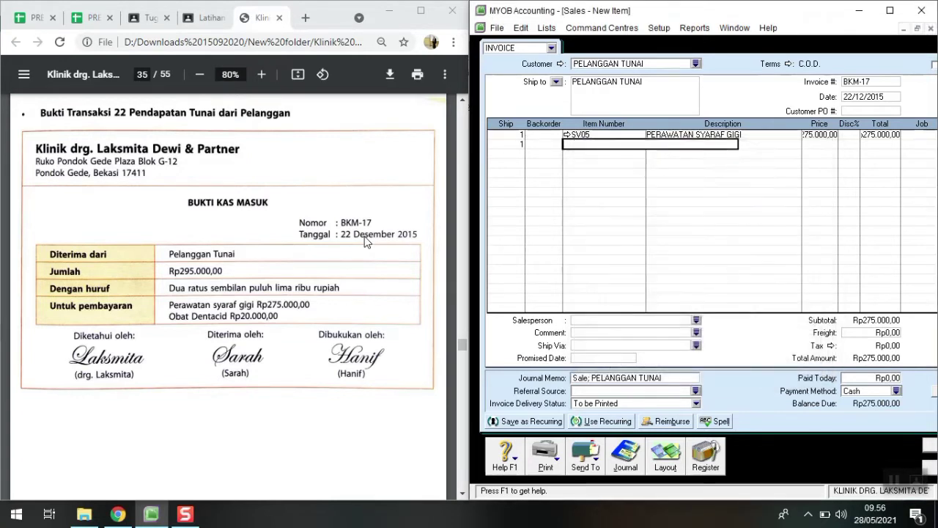
key(Tab)
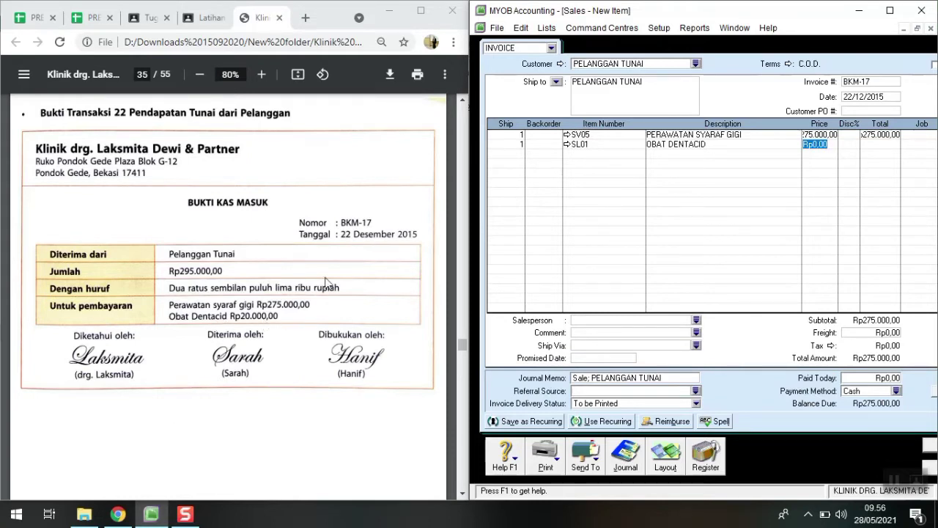
text(20000)
key(Return)
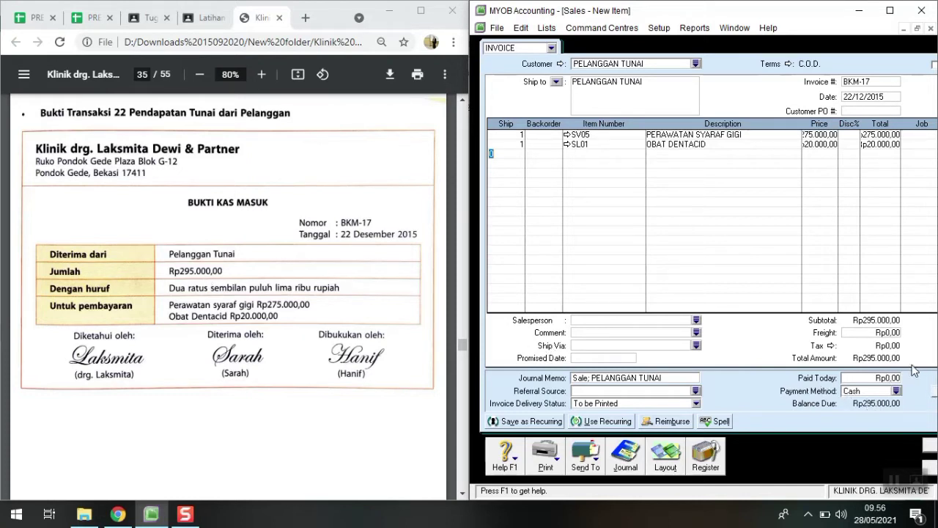
Enter Rp295.000 as the amount paid today and record invoice BKM-17.
click(873, 383)
text(295000)
key(Tab)
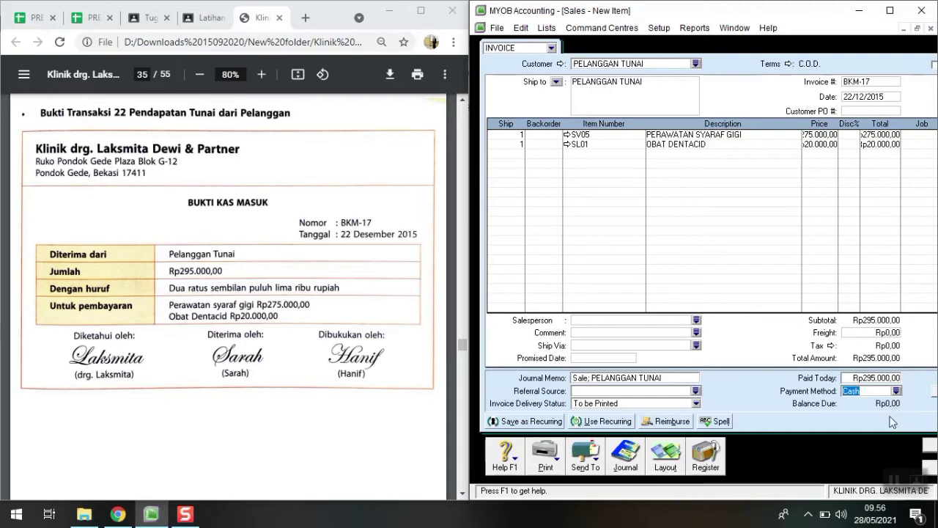
click(931, 445)
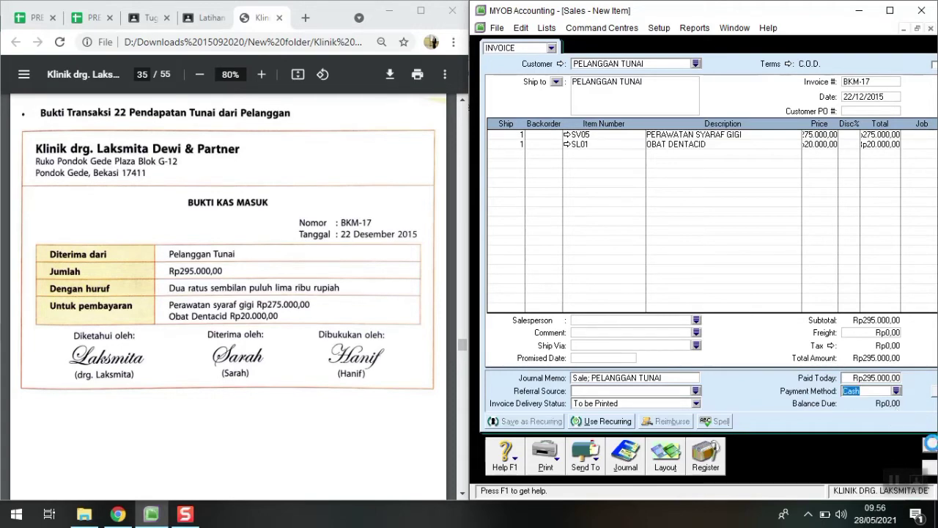
Bring up Bukti Transaksi 23 in the PDF and start its sales invoice for the customer PELANGGAN TUNAI.
scroll(209, 371, down, 5)
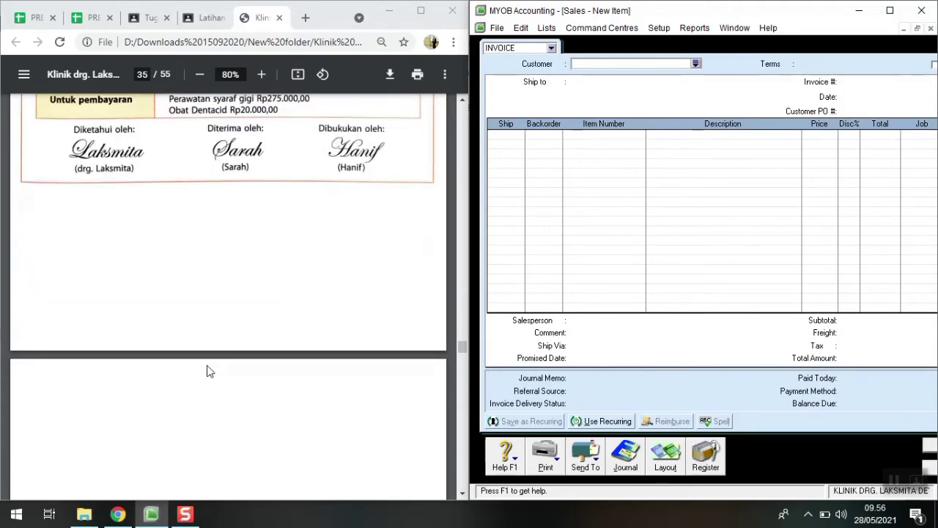
scroll(209, 370, down, 3)
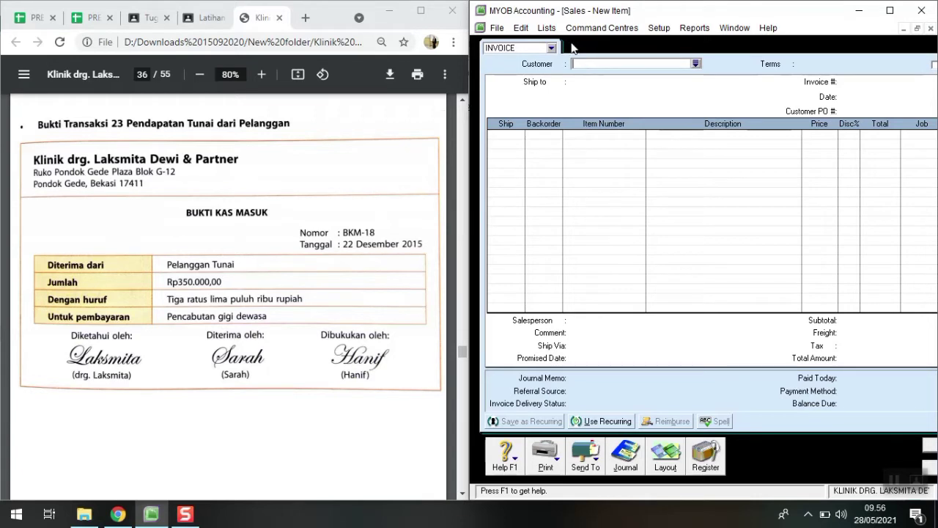
text(p)
key(Tab)
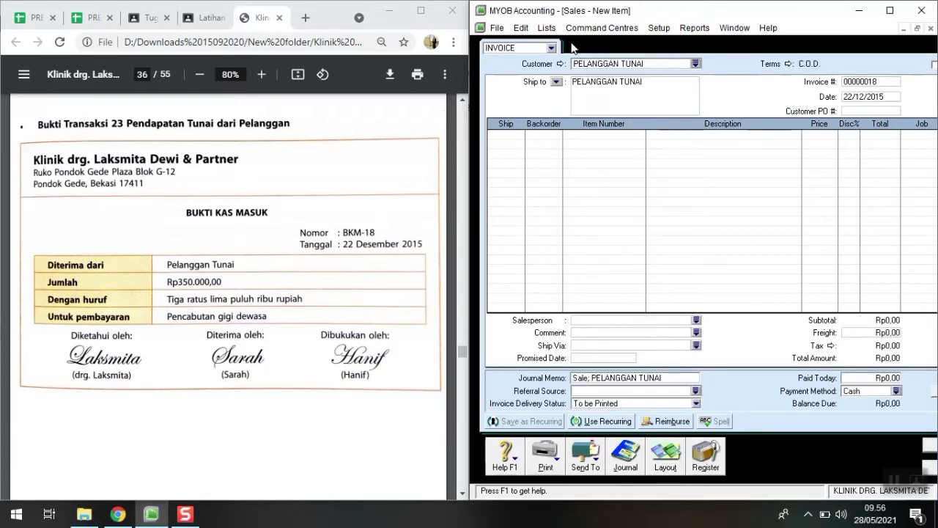
Set the invoice number to BKM-18 and the date to 22/12/2015.
click(885, 83)
text(BKM-18)
key(Tab)
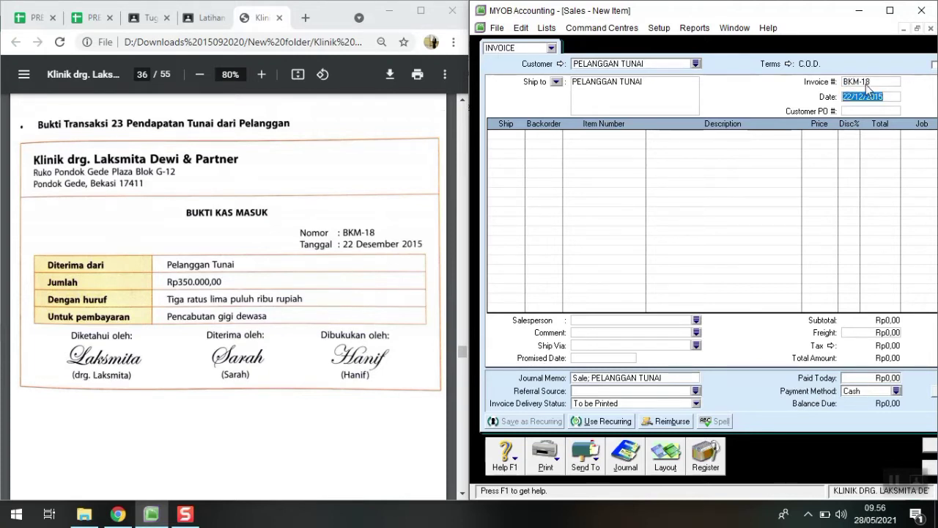
text(22/12/2)
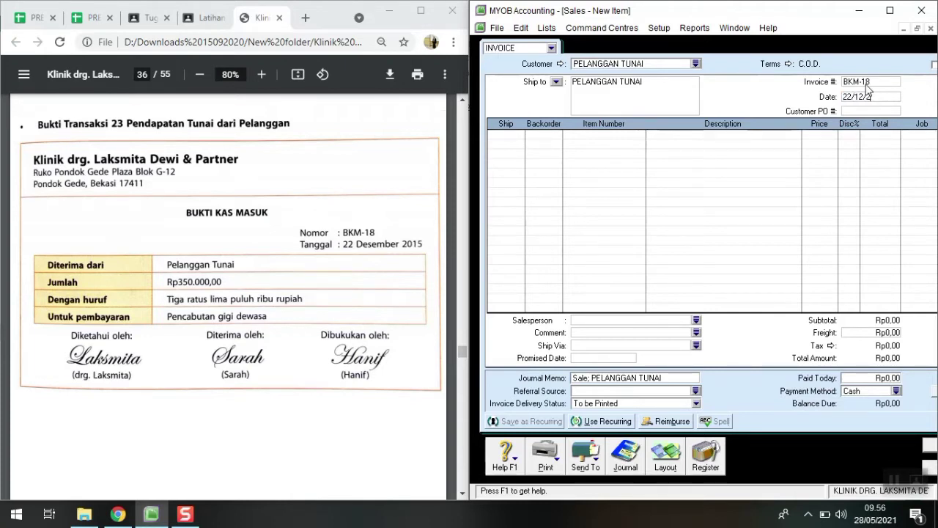
text(015)
key(Tab)
key(Tab)
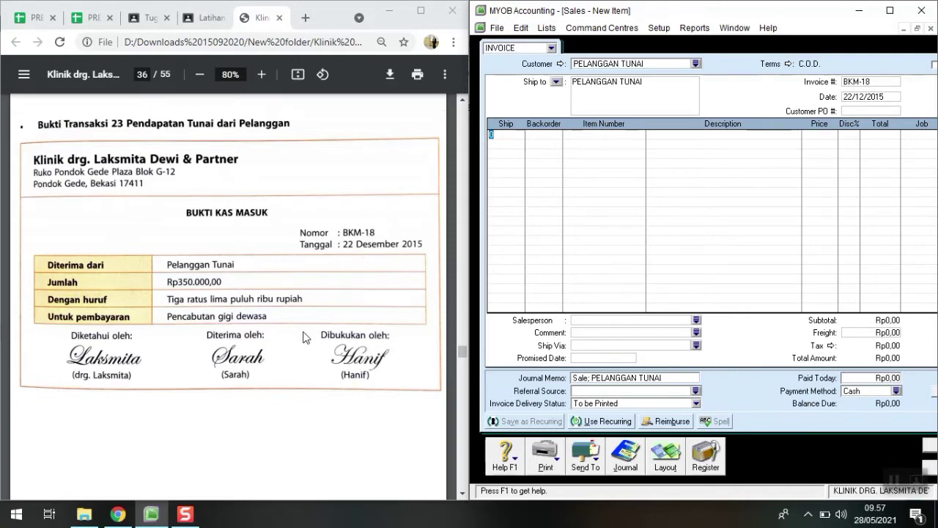
Add 1 of item SV11 PENCABUTAN GIGI ANAK/DEWASA at Rp350.000 as the invoice line.
text(1)
key(Tab)
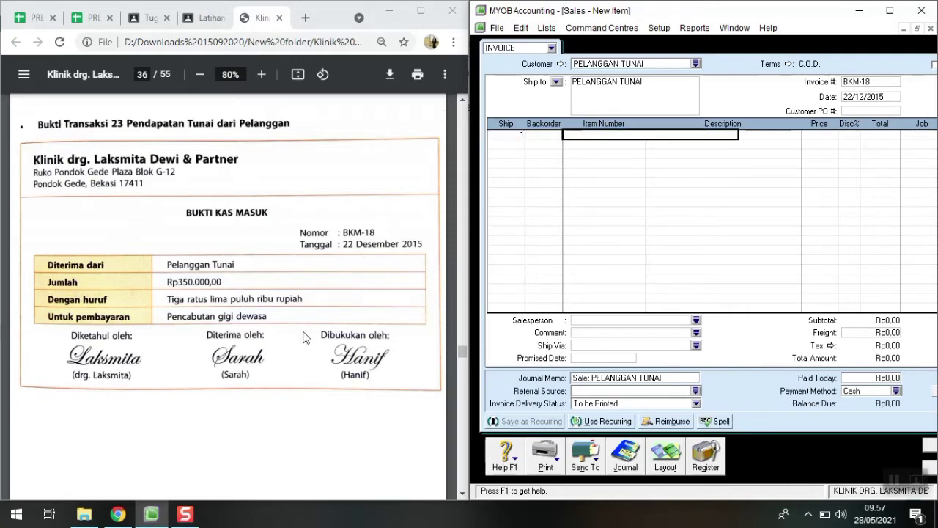
key(Tab)
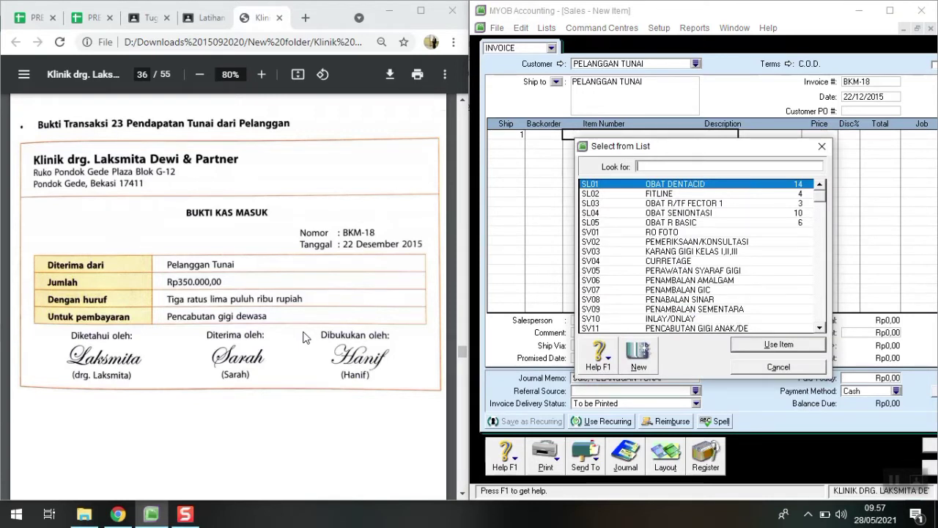
text(SV04)
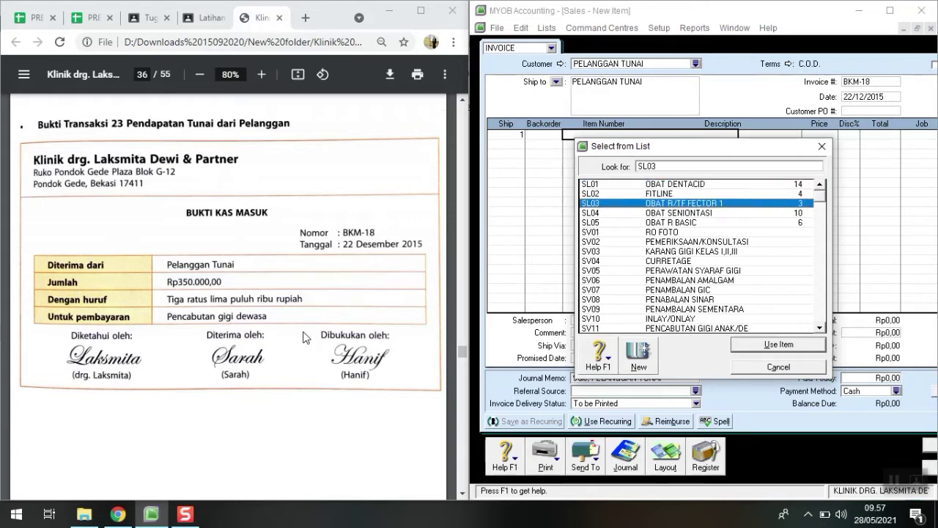
key(Down)
key(Down)
key(Down)
key(Down)
key(Down)
key(Down)
key(Down)
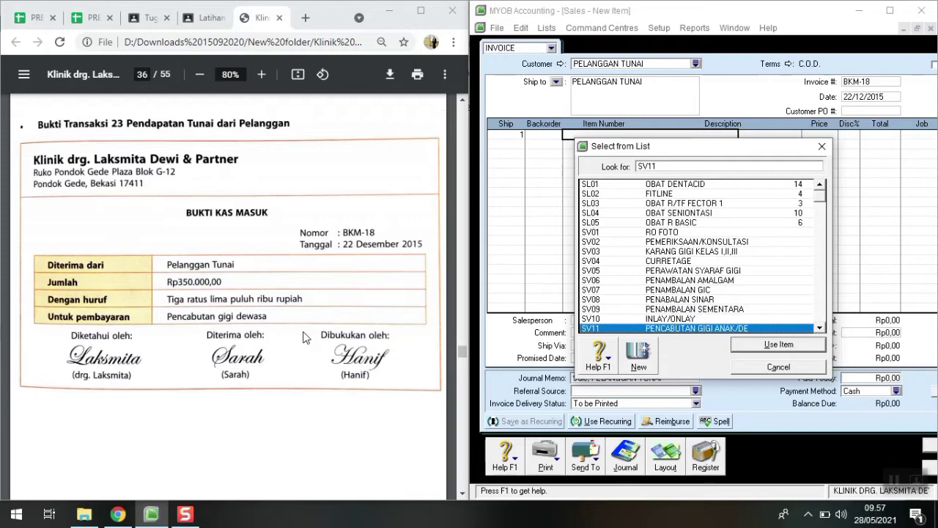
key(Return)
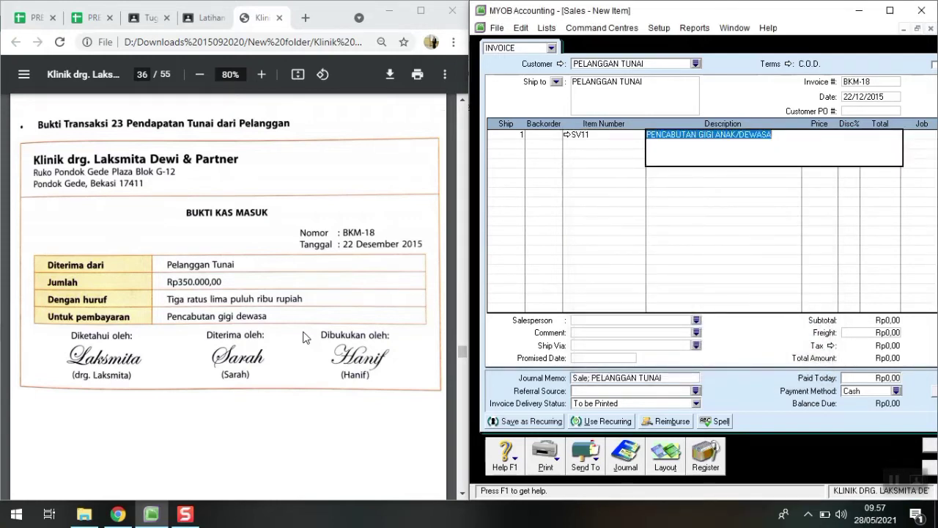
key(Tab)
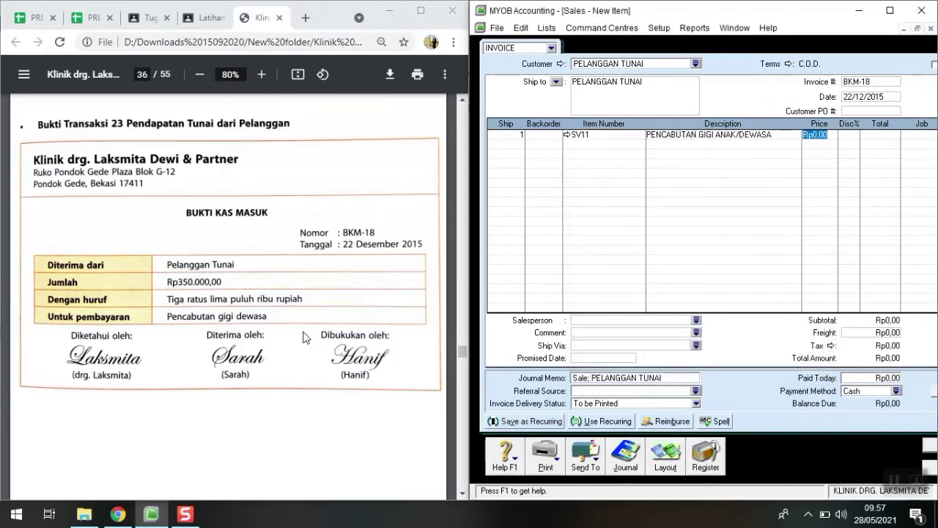
text(3500000)
key(BackSpace)
key(Return)
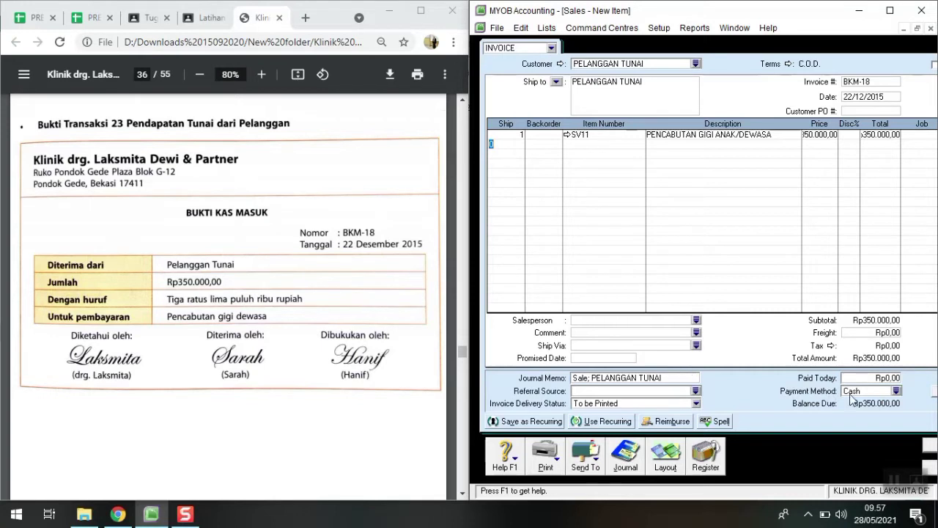
Enter Rp350.000 as the amount paid today and record invoice BKM-18.
click(888, 379)
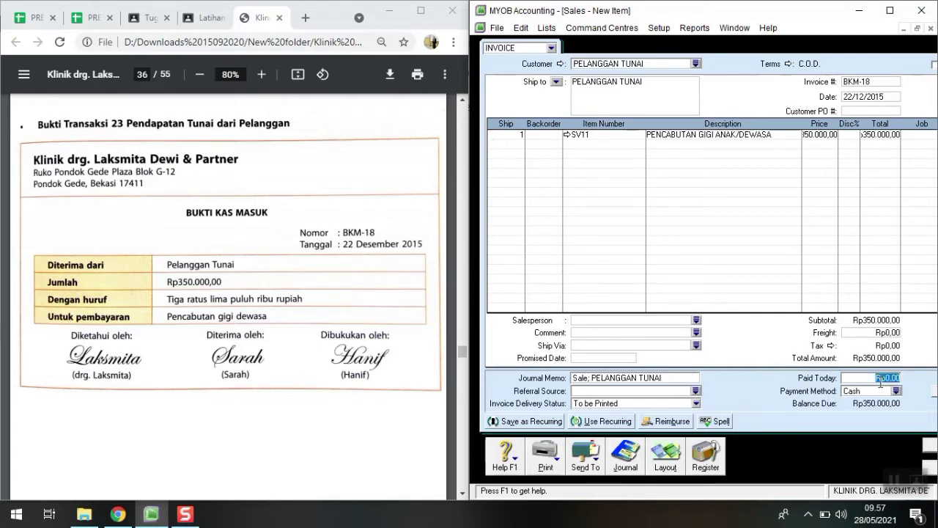
text(350000)
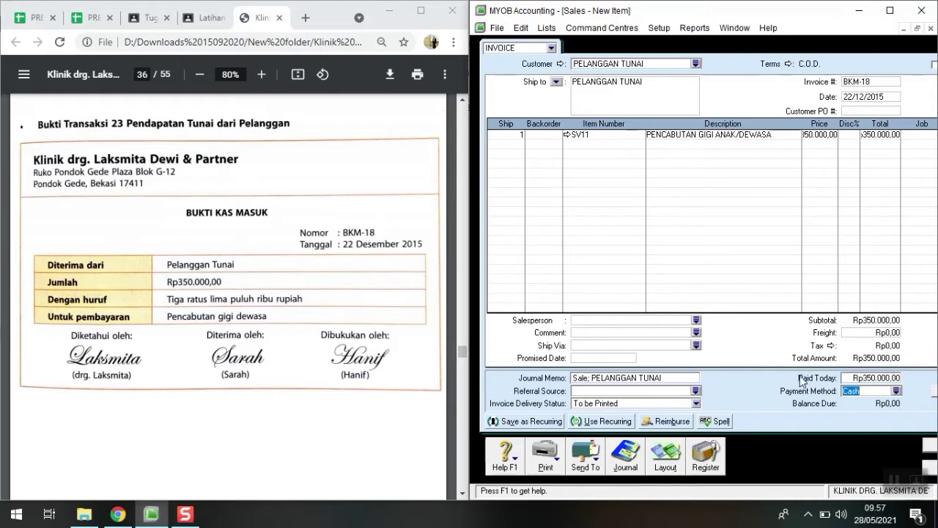
click(932, 455)
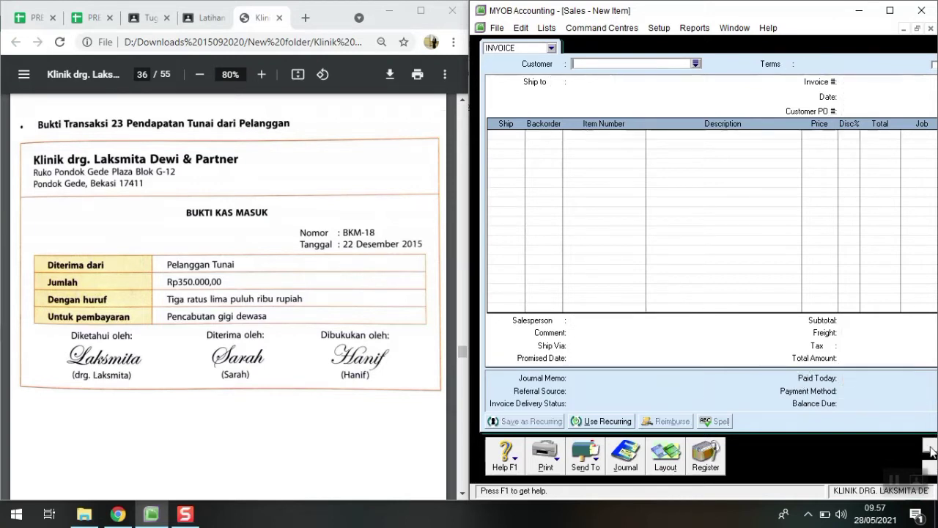
Bring up Bukti Transaksi 24 in the PDF and start its sales invoice for the customer PELANGGAN TUNAI.
scroll(247, 347, down, 7)
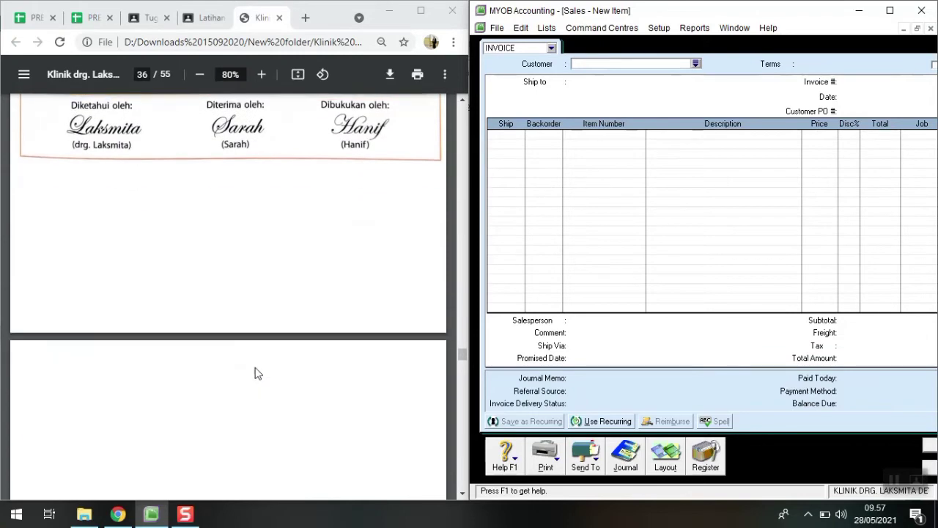
scroll(261, 375, down, 3)
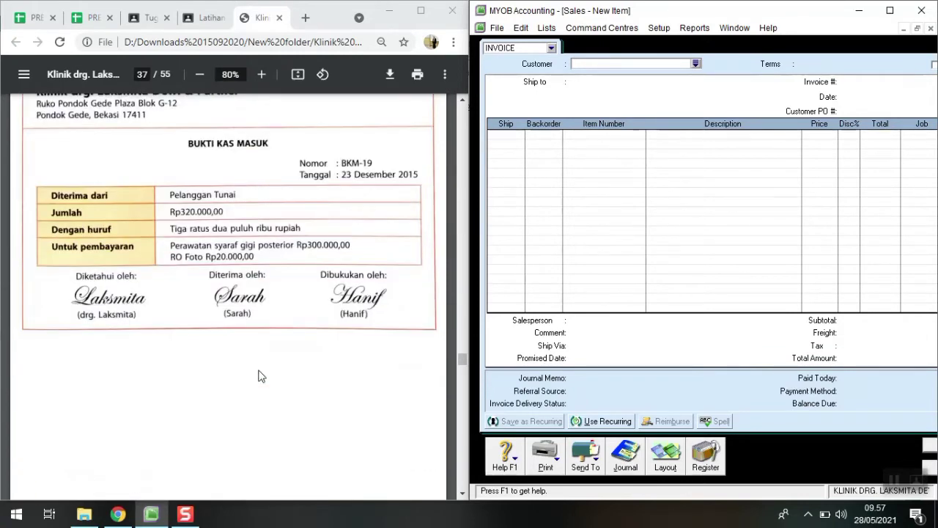
scroll(261, 375, up, 2)
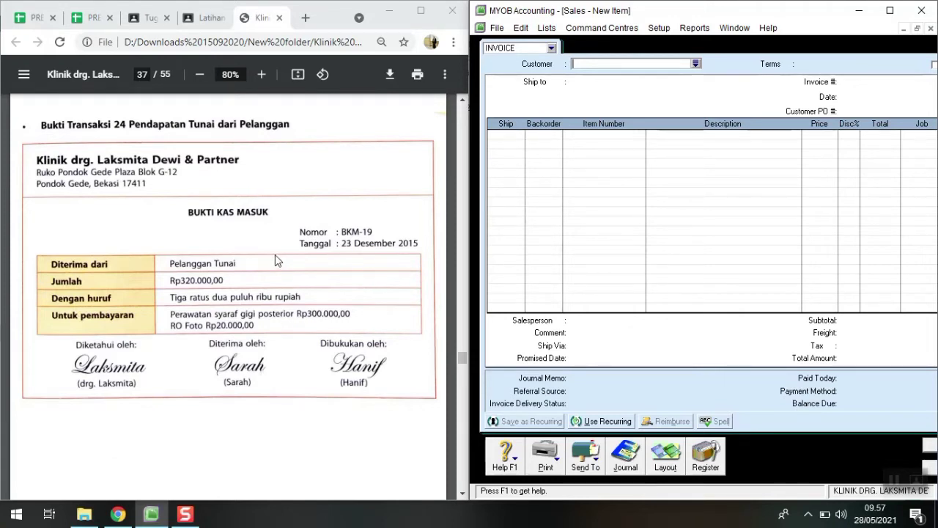
click(577, 64)
text(p)
key(Tab)
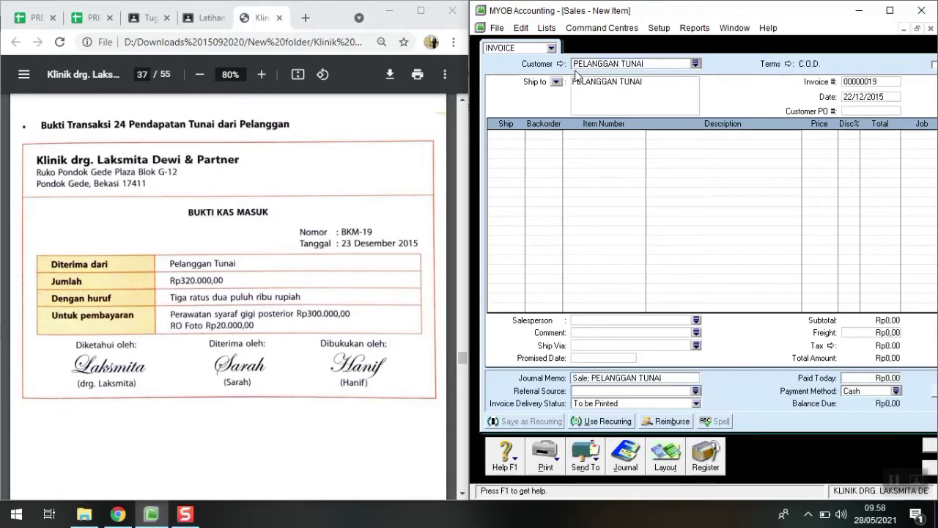
Set the invoice number to BKM-19 and the date to 23/12/2015.
click(869, 82)
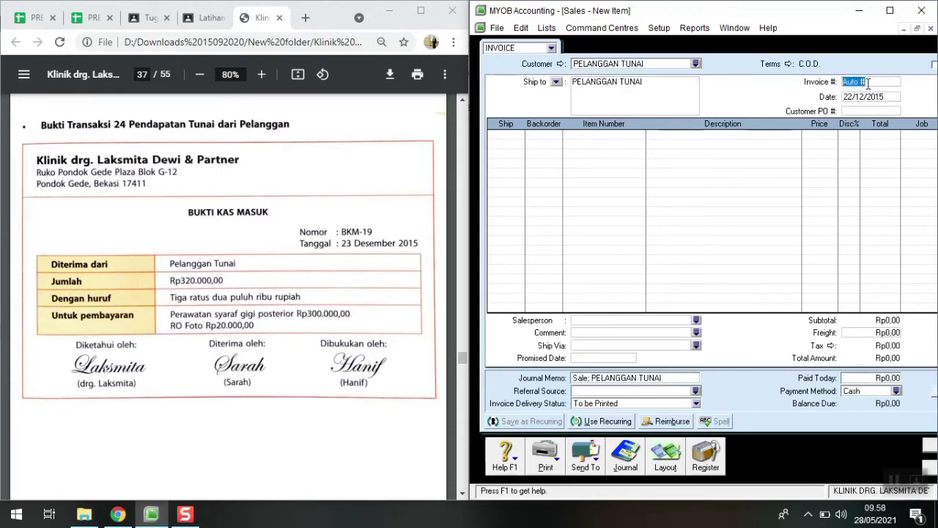
text(BKM-19)
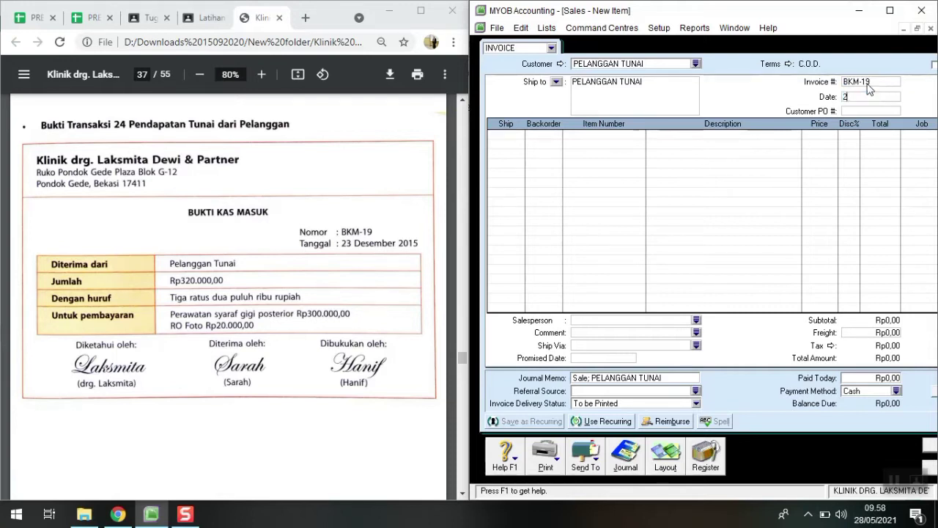
text(23/12/2015)
key(Tab)
key(Tab)
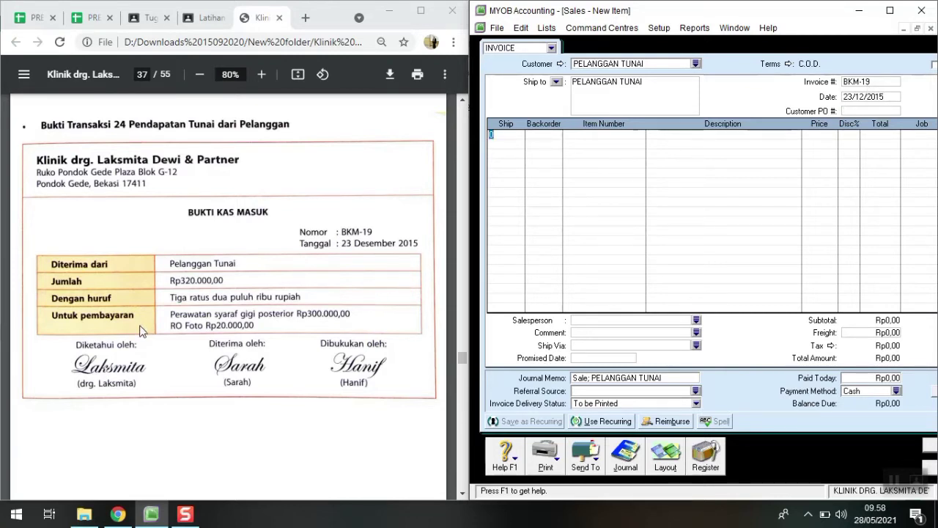
Add 1 of item SV05 PERAWATAN SYARAF GIGI at Rp300.000 as the first line of invoice BKM-19.
text(1)
key(Tab)
key(Tab)
key(Tab)
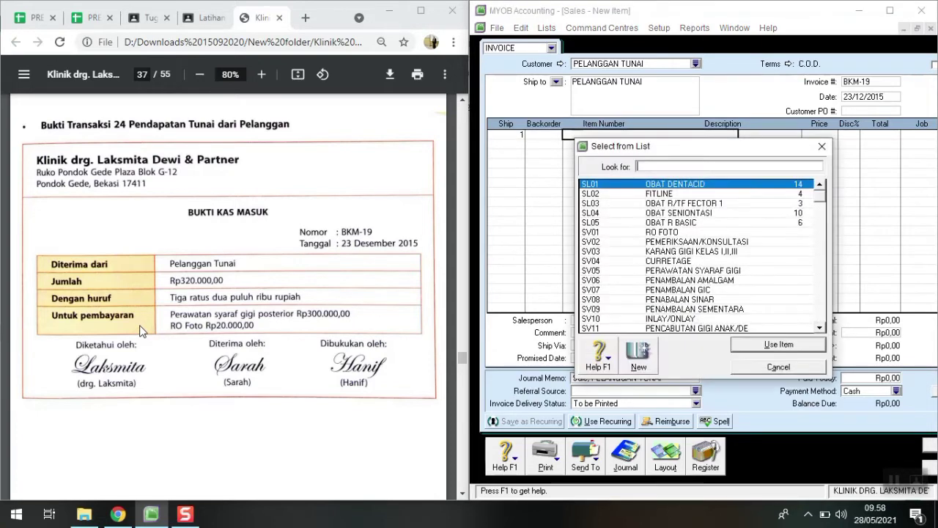
text(SV05)
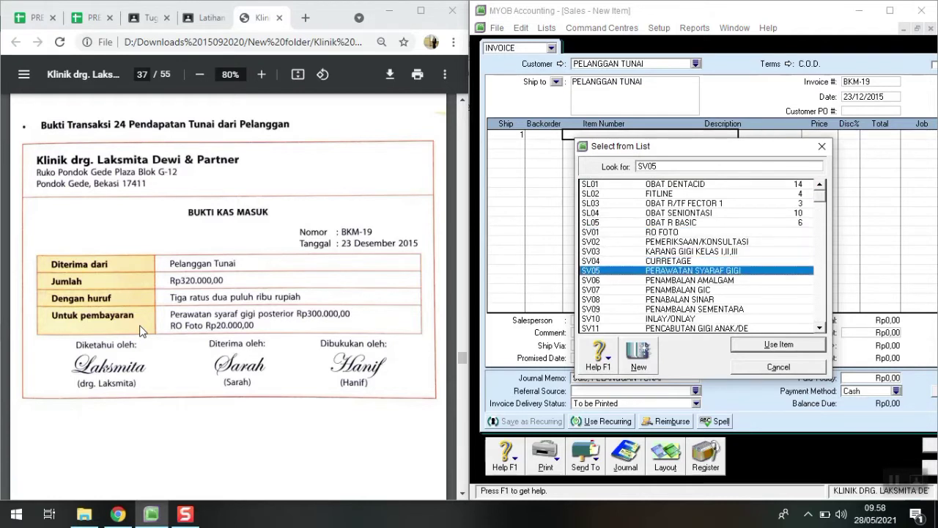
key(Return)
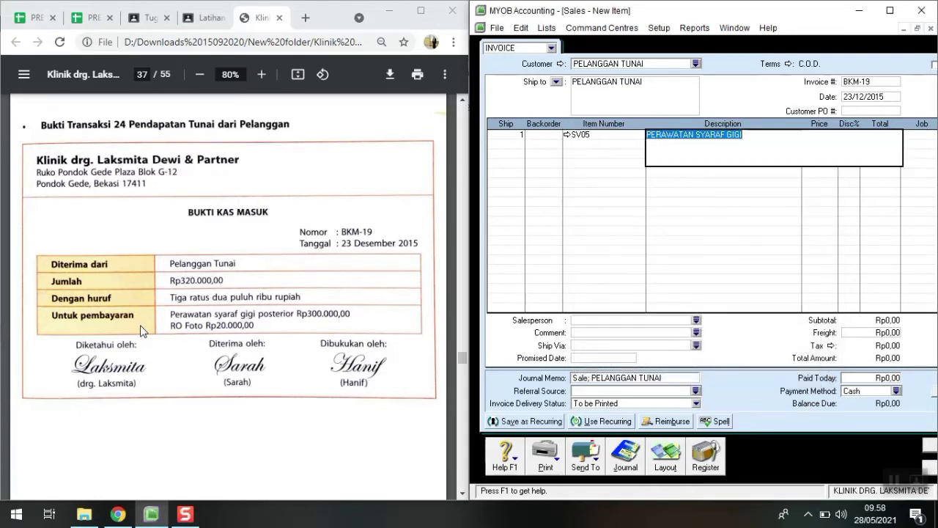
key(Tab)
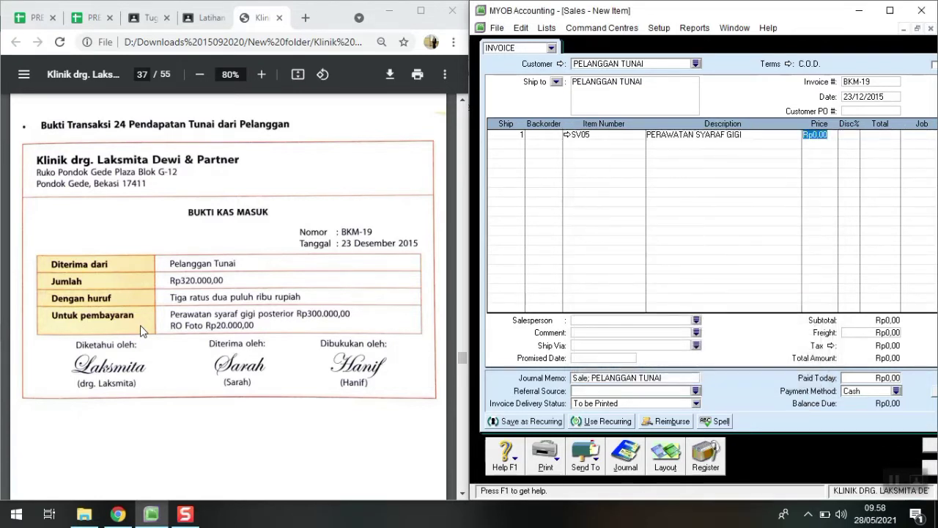
text(300000)
key(Return)
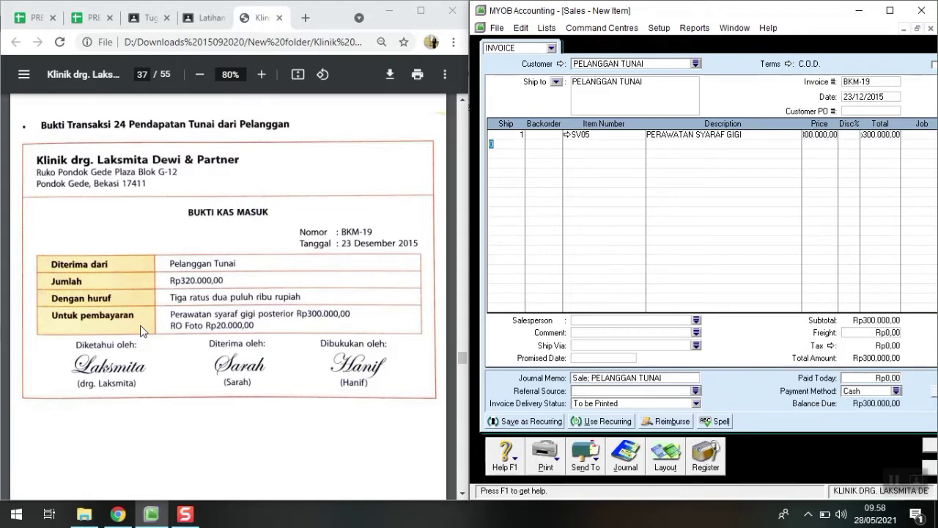
Add a second line to the invoice for 1 of item SV01 RO FOTO at Rp20.000.
text(1)
key(Tab)
key(Tab)
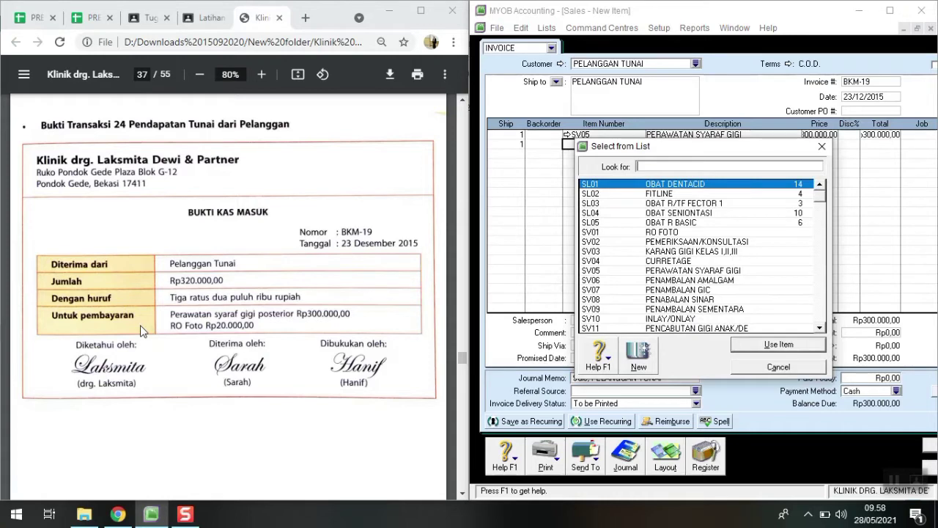
text(SV01)
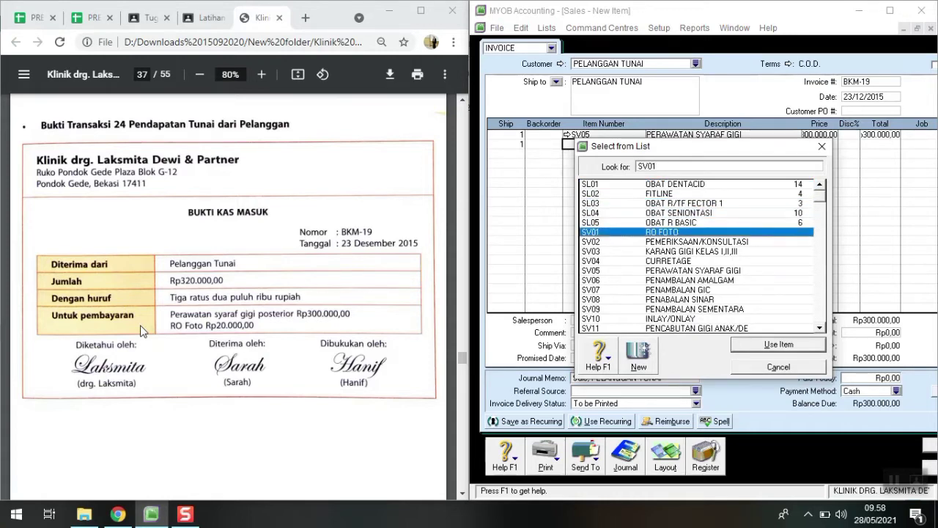
key(Return)
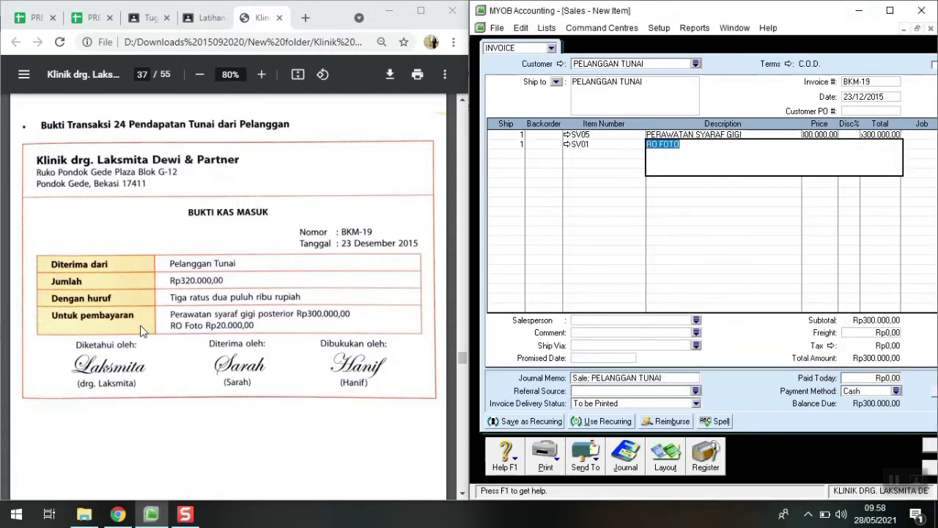
key(Tab)
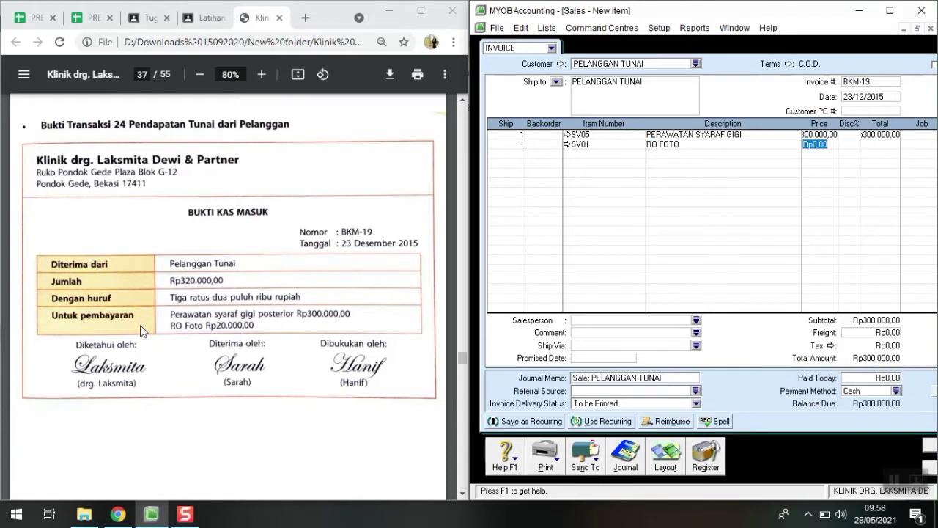
text(20000)
key(Return)
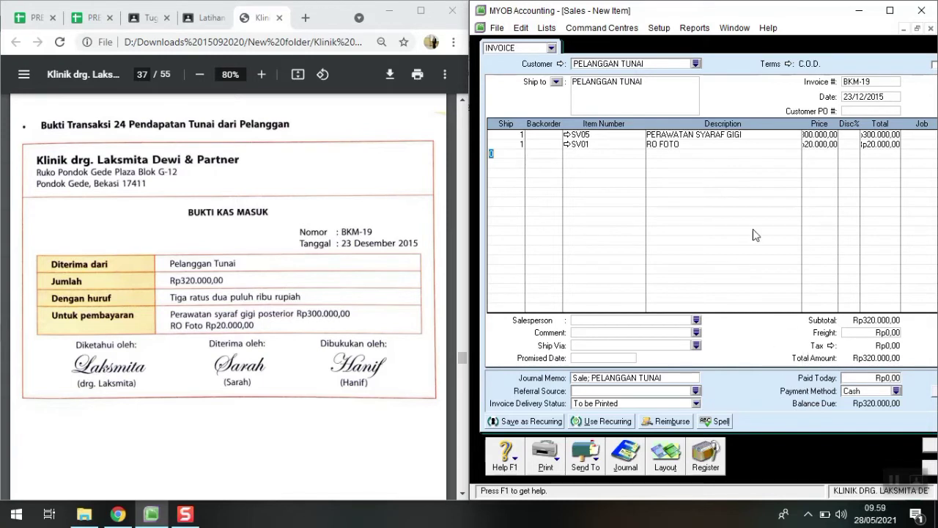
Enter Rp320.000 as the amount paid today and record invoice BKM-19.
click(883, 377)
text(320000)
key(Tab)
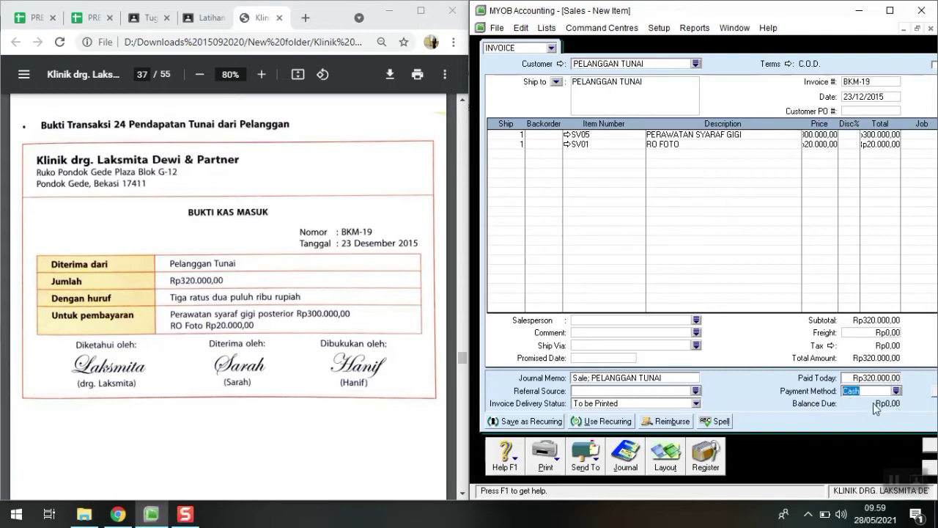
click(929, 445)
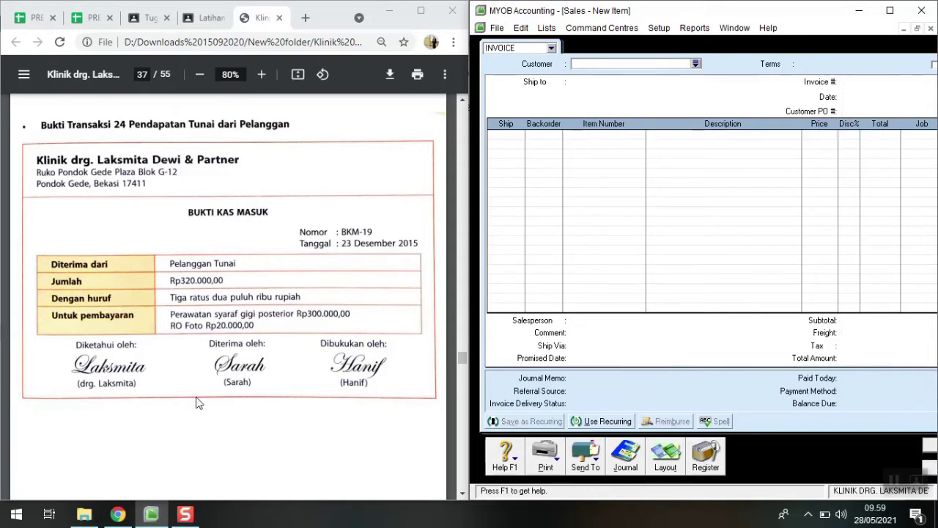
Start an invoice for customer PELANGGAN TUNAI with invoice number BKM-20 and date 24/12/2015.
scroll(199, 402, down, 10)
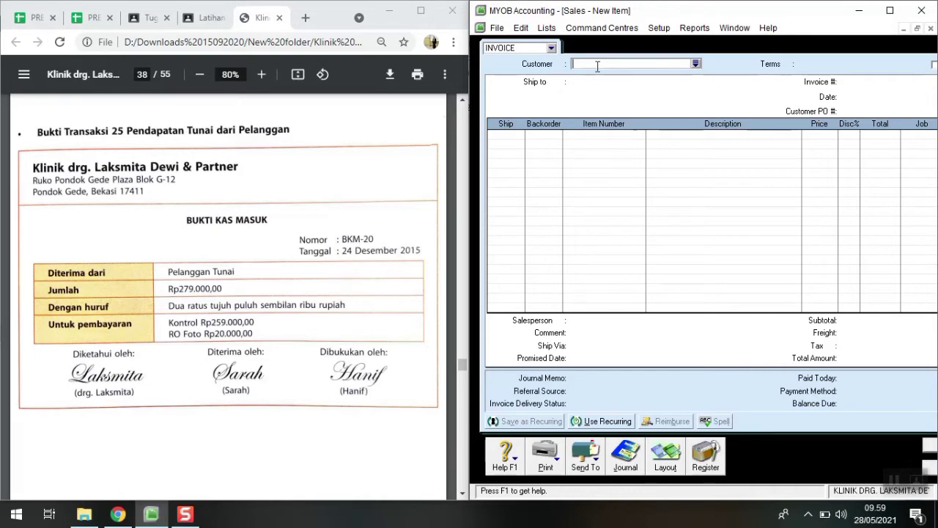
key(Tab)
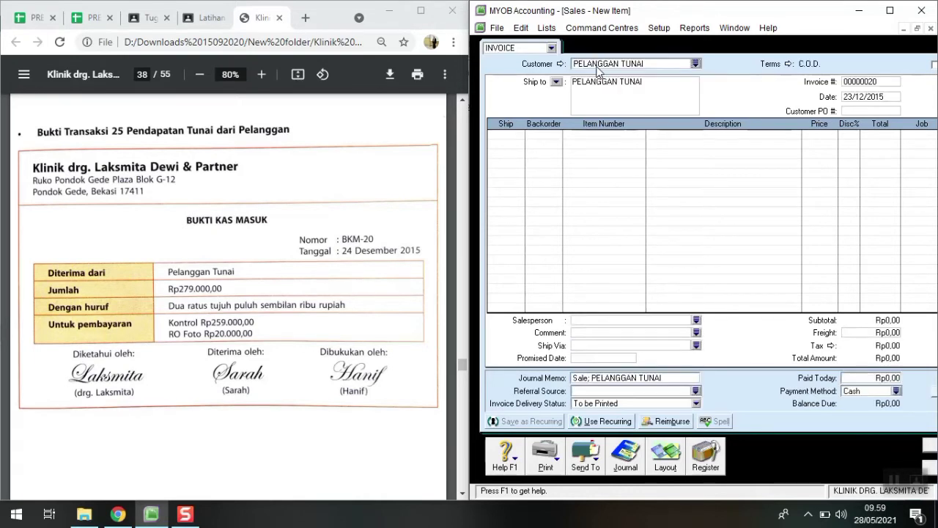
click(888, 82)
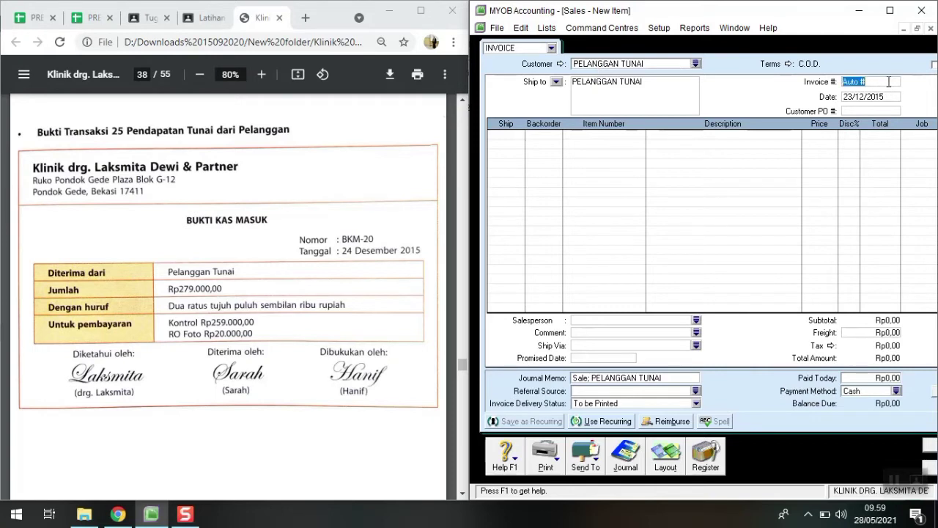
text(BKM-29)
key(Tab)
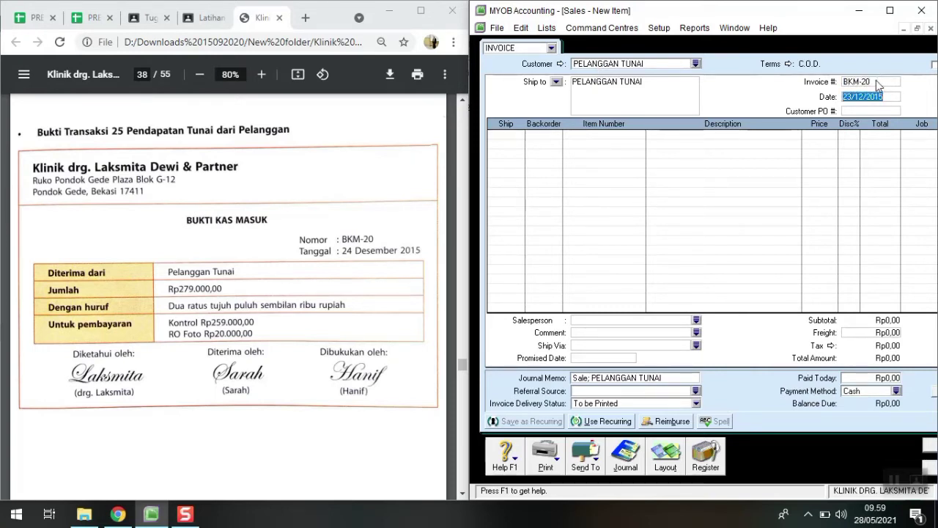
text(24/12/2015)
key(Tab)
key(Tab)
click(450, 166)
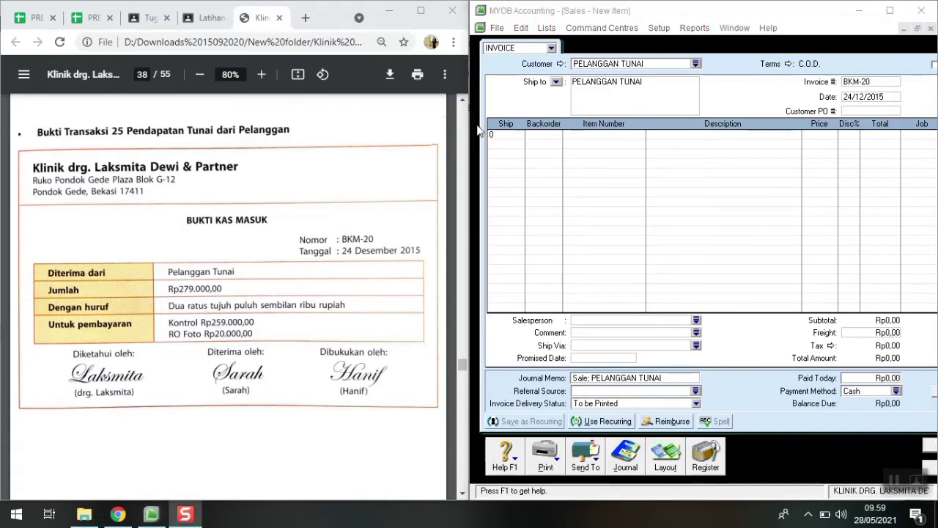
Add 1 of item SV15 KONTROL at Rp259.000 as the first line of invoice BKM-20.
click(500, 134)
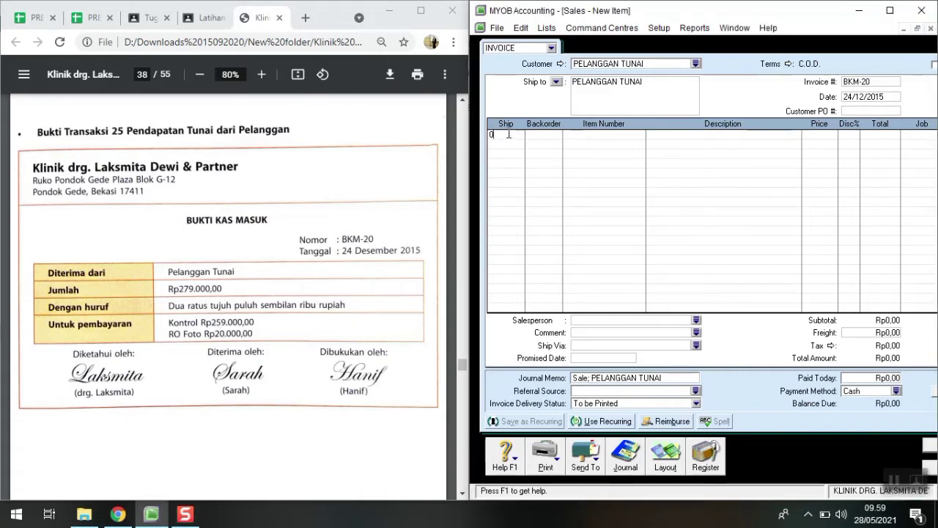
text(1)
click(568, 134)
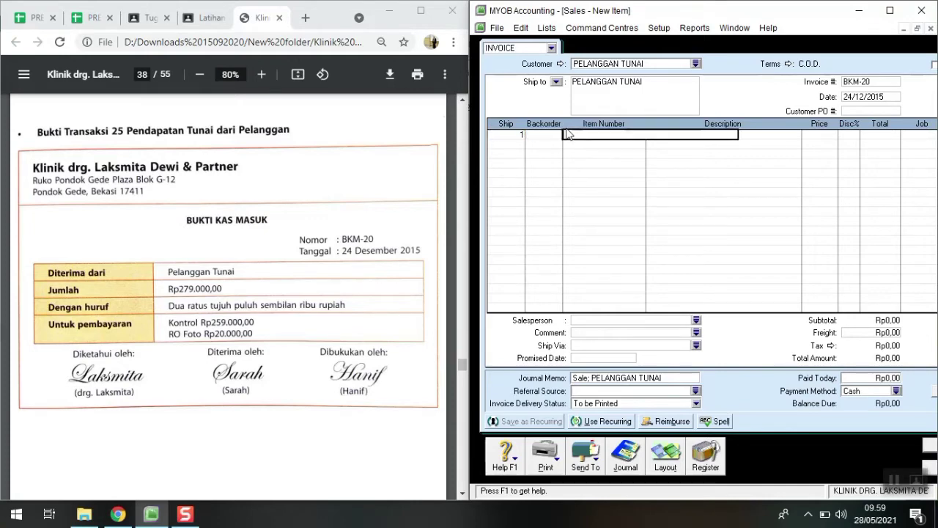
key(Tab)
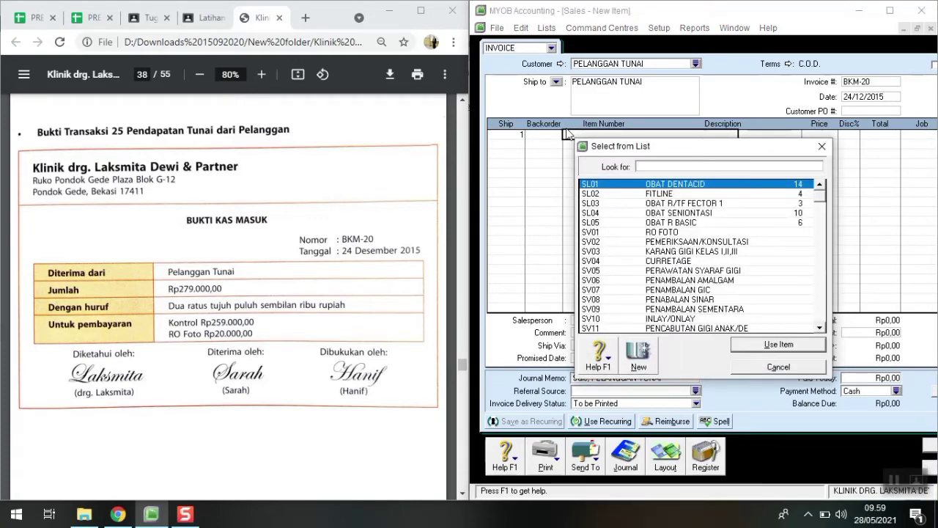
key(Down)
key(Down)
key(Down)
key(Down)
key(Down)
key(Down)
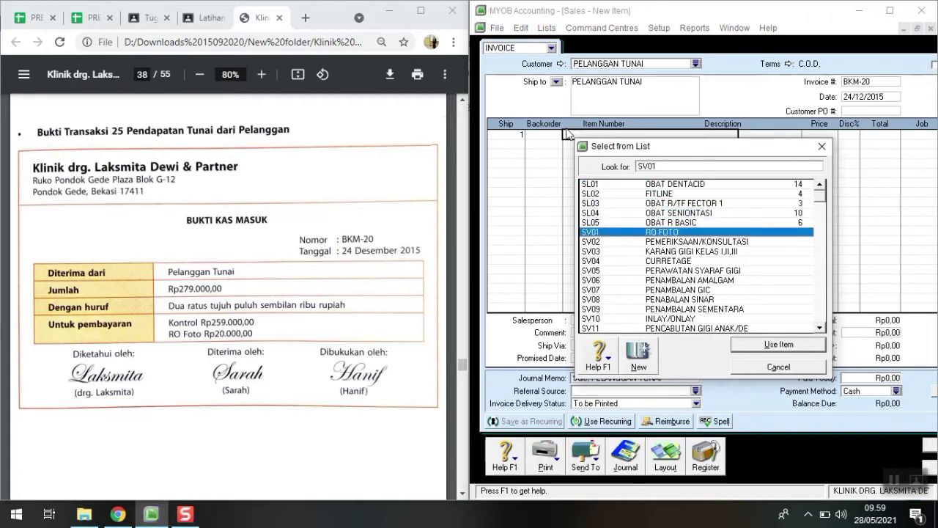
key(Down)
key(Down)
key(Down)
key(Down)
key(Down)
key(Down)
key(Down)
key(Down)
key(Down)
key(Down)
key(Down)
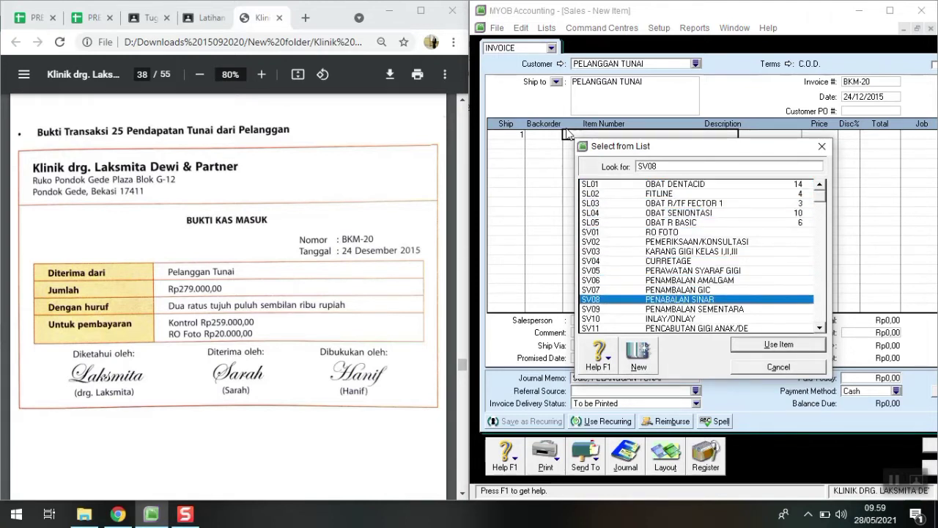
key(Down)
key(Down)
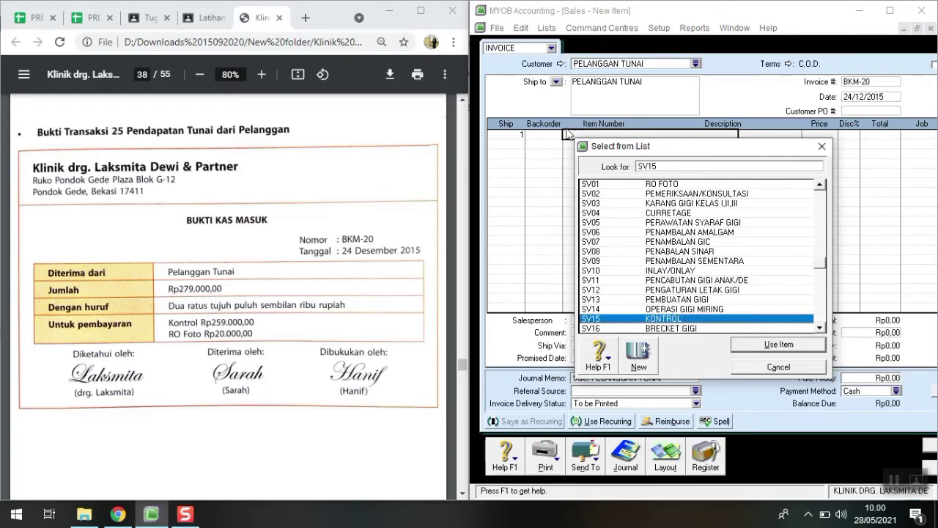
key(Return)
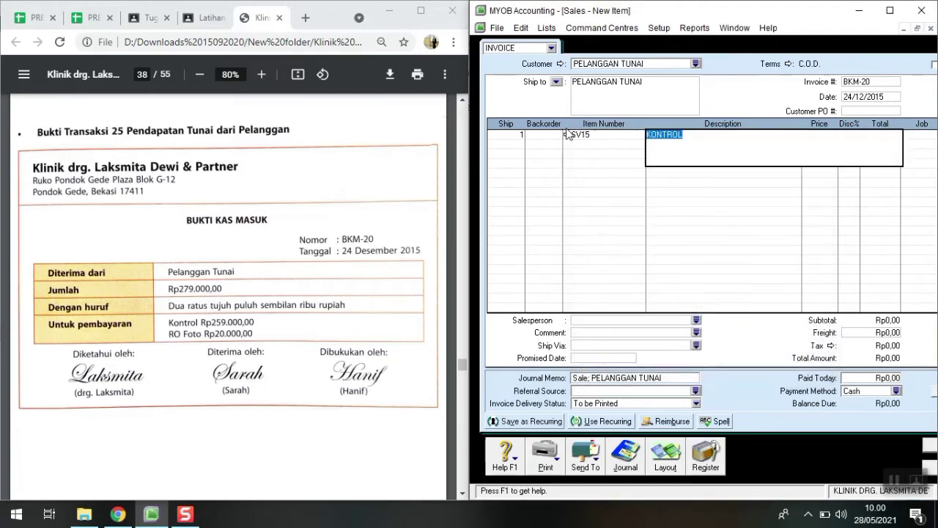
key(Tab)
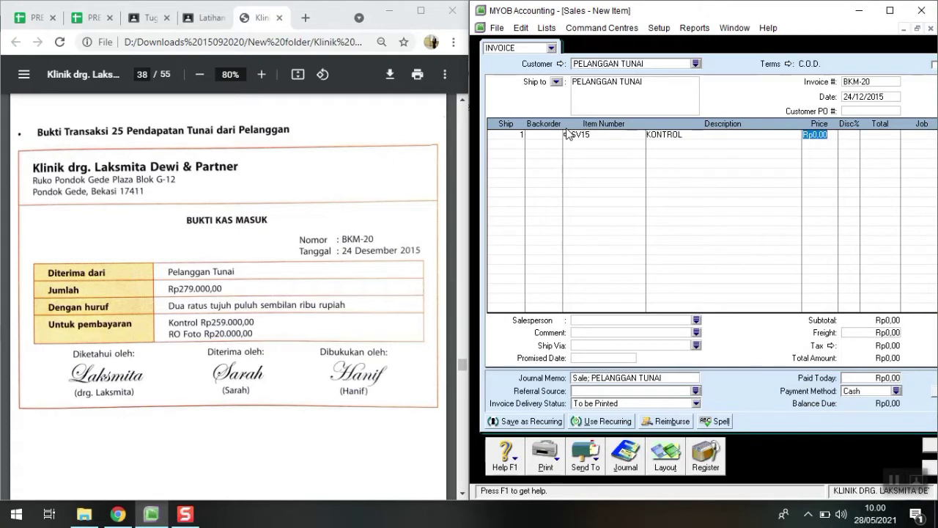
text(259.00)
key(Return)
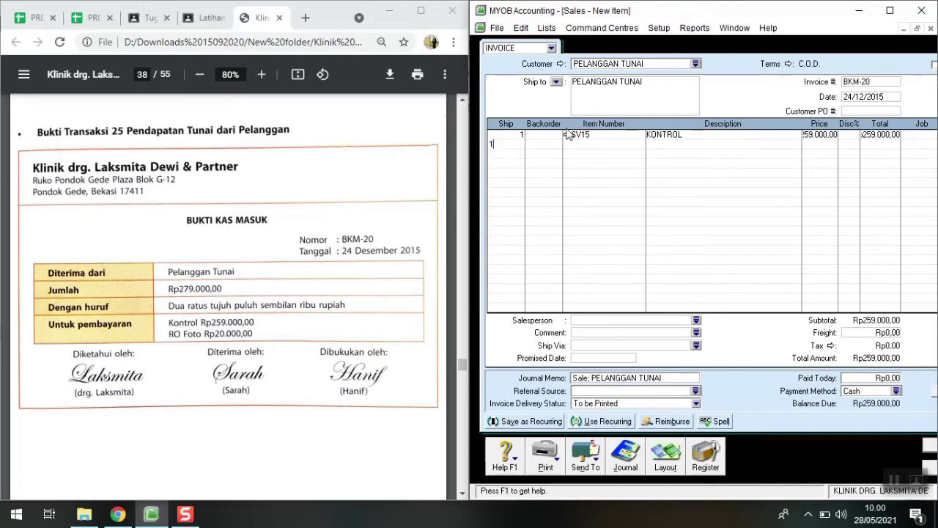
Add 1 of item SV01 RO FOTO at Rp20.000 as the second line of invoice BKM-20.
key(Return)
key(Return)
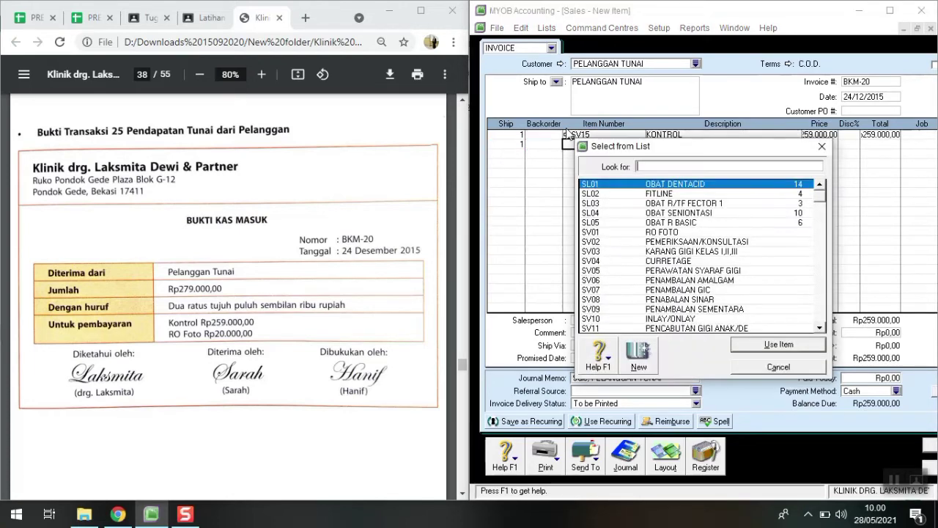
text(SL05)
key(BackSpace)
key(BackSpace)
key(BackSpace)
text(V01)
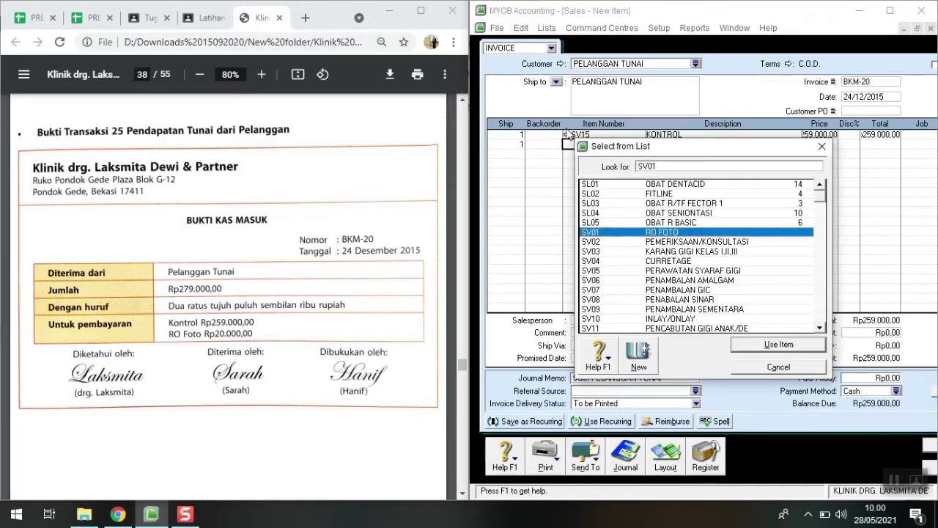
key(Return)
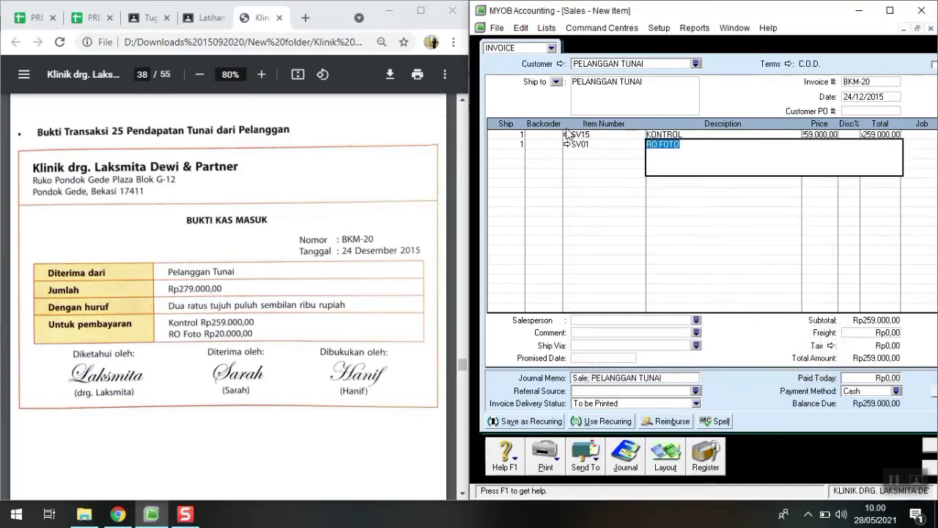
key(Tab)
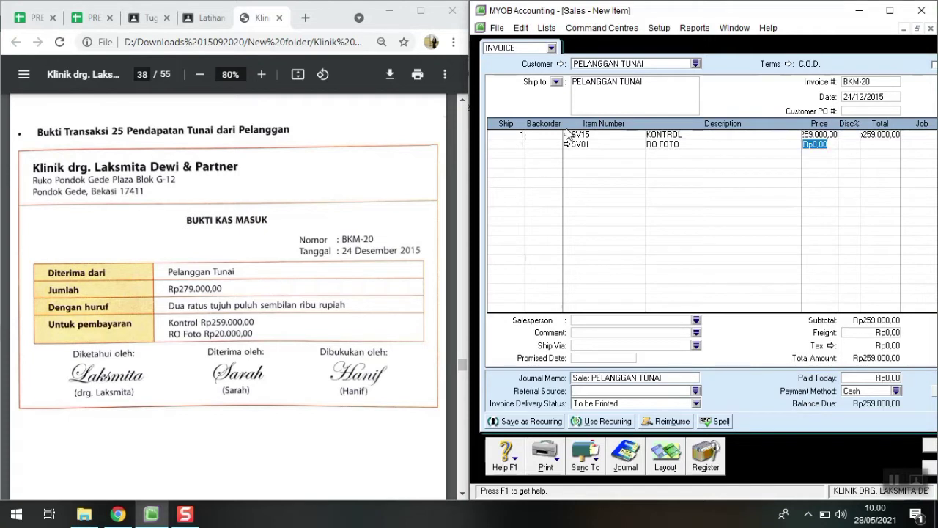
text(20000)
key(Return)
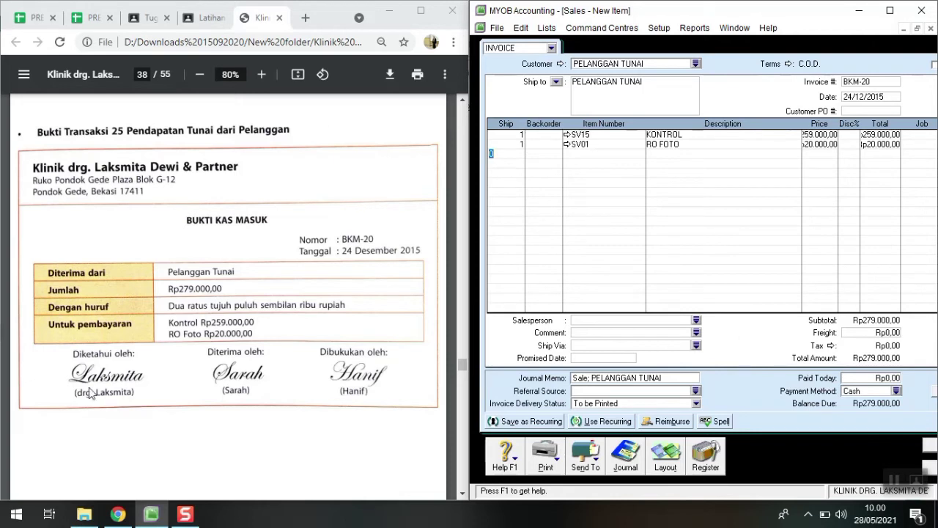
Enter Rp279.000 as the amount paid today and record invoice BKM-20.
click(870, 378)
text(270)
key(BackSpace)
text(9.000)
key(Tab)
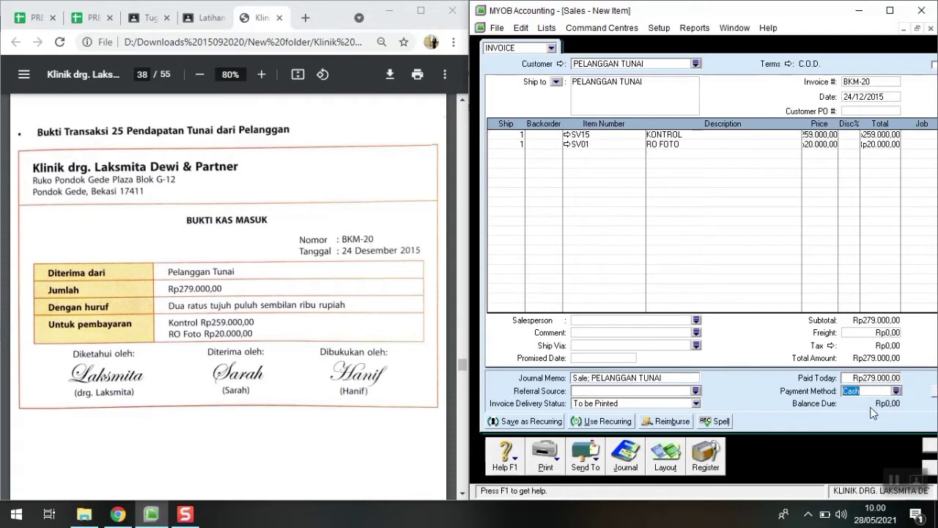
click(930, 444)
Bring up voucher BKK-06 in the PDF, close the blank sales invoice and open a Spend Money entry beside it.
scroll(198, 287, down, 8)
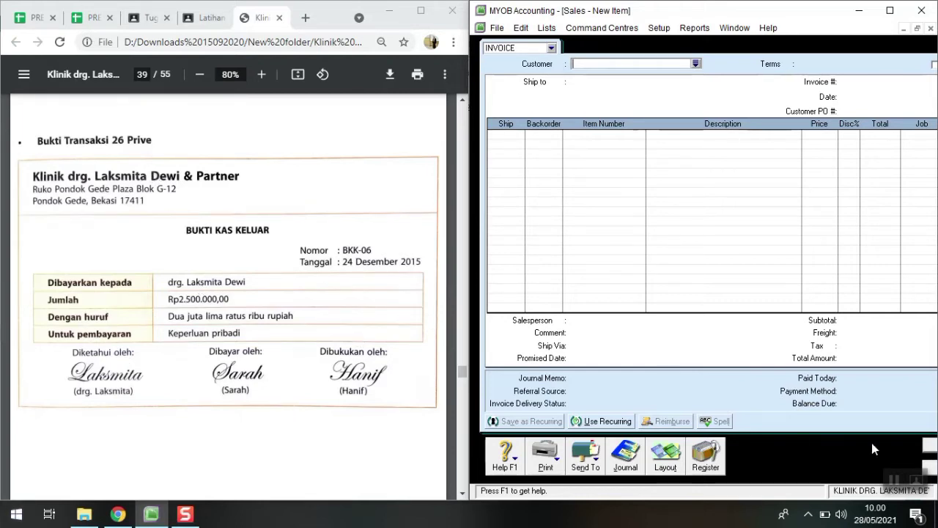
click(930, 473)
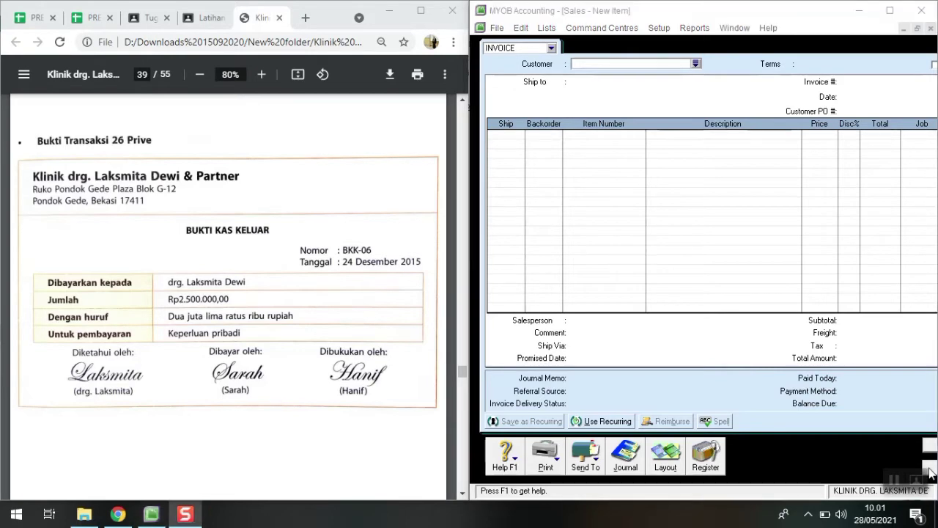
click(807, 446)
click(890, 11)
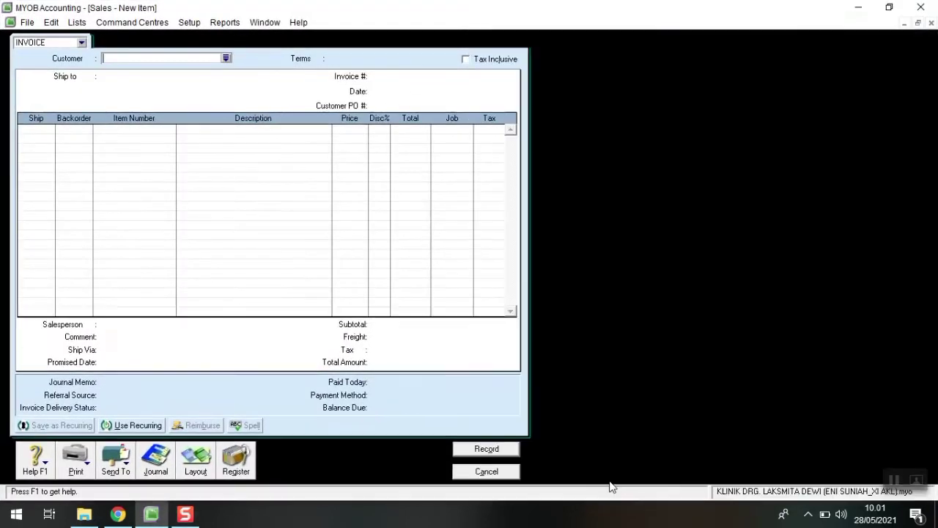
click(476, 477)
key(super+Right)
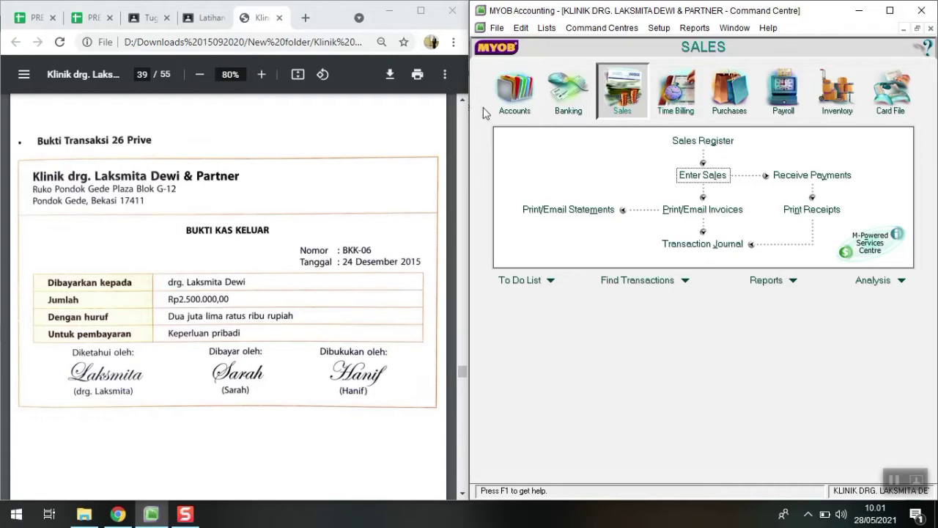
click(568, 92)
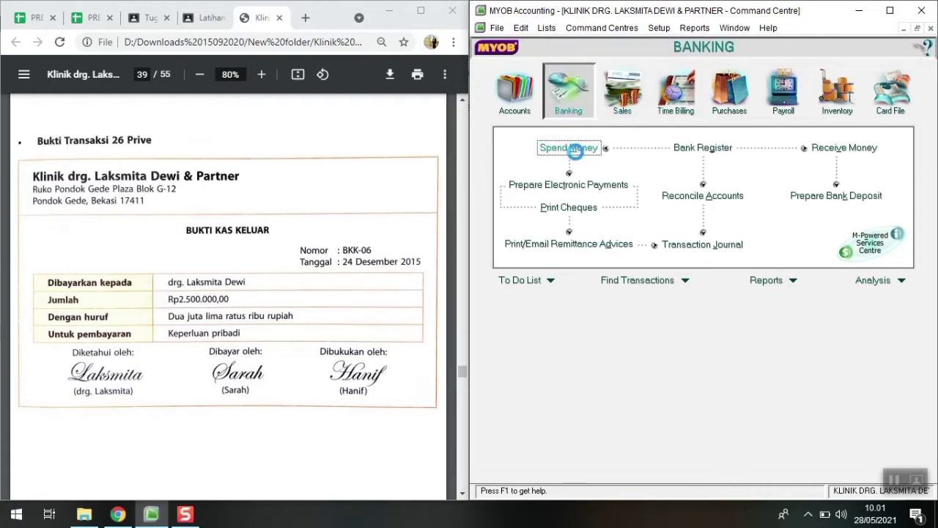
click(575, 149)
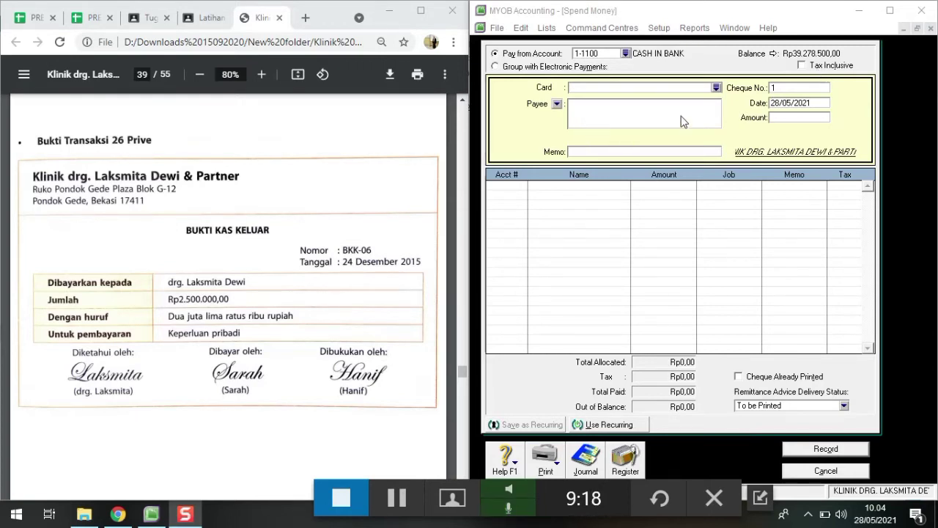
Set the payment's cheque number to BKK-06, the date to 24/12/2015 and the amount to Rp2.500.000.
click(775, 91)
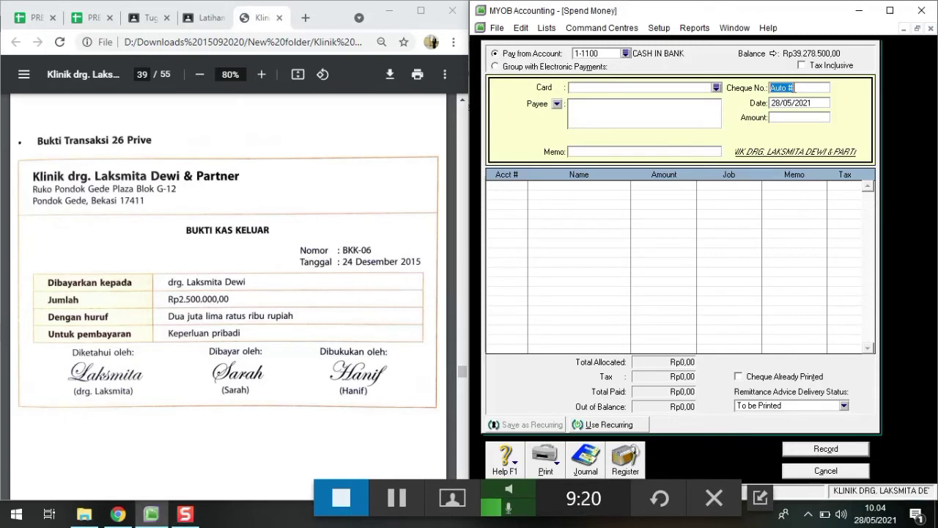
text(BKK-06)
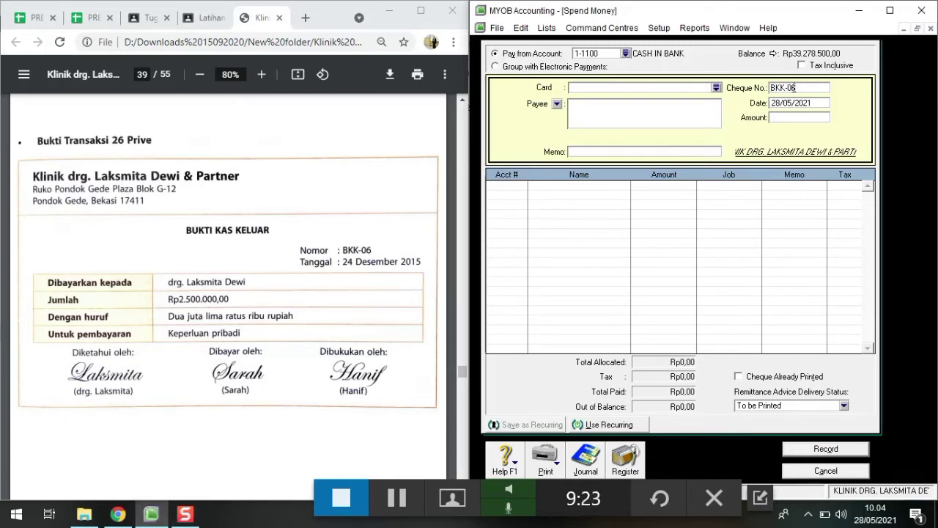
key(Tab)
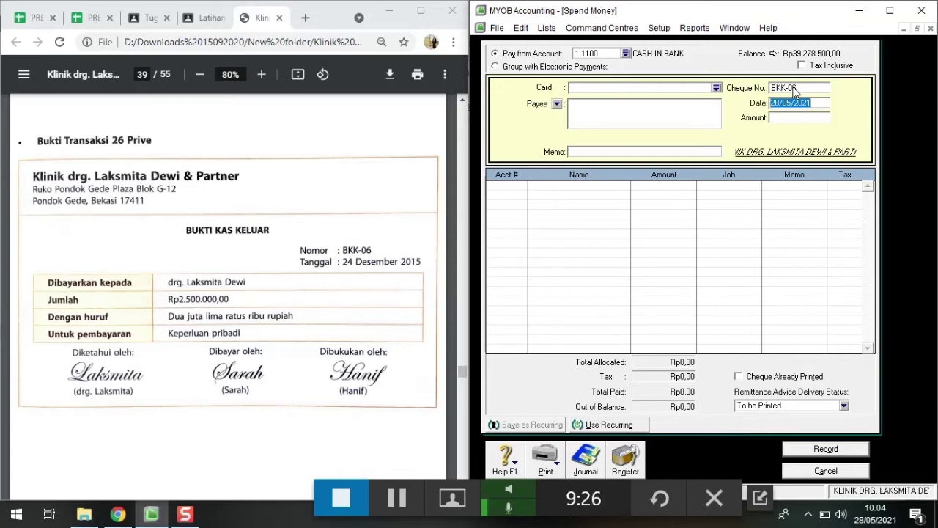
text(24/12/2)
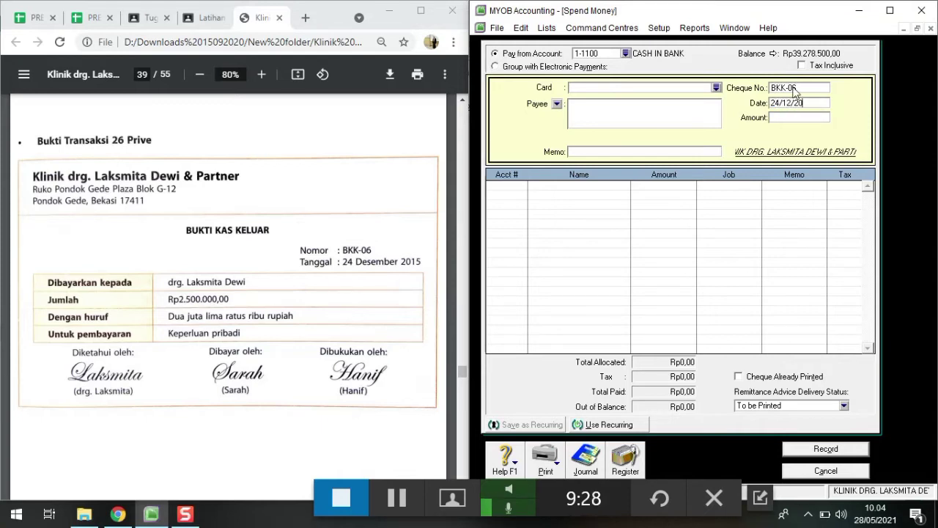
key(Tab)
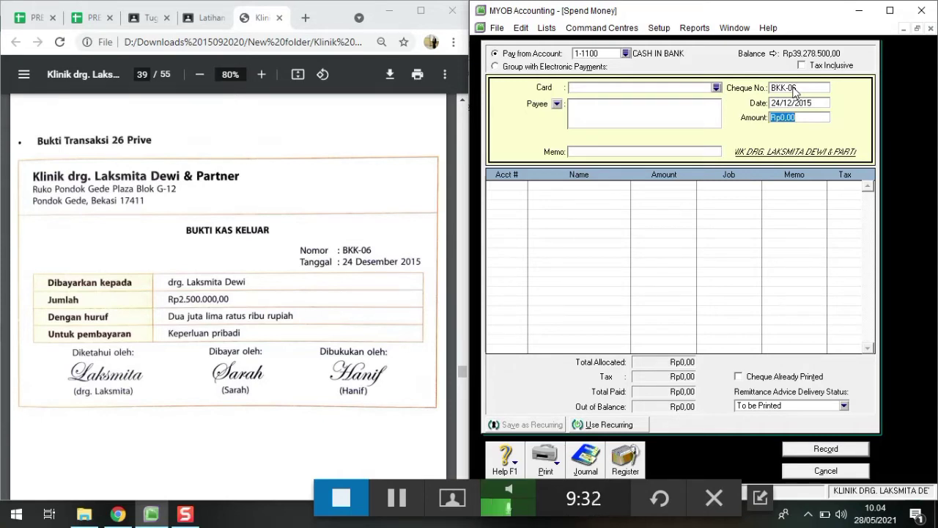
text(2.500.)
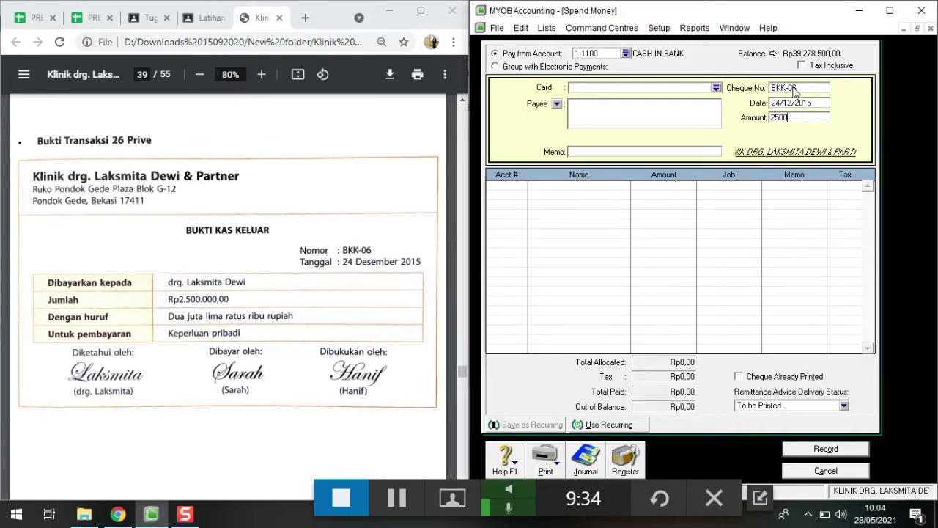
text(000)
key(Tab)
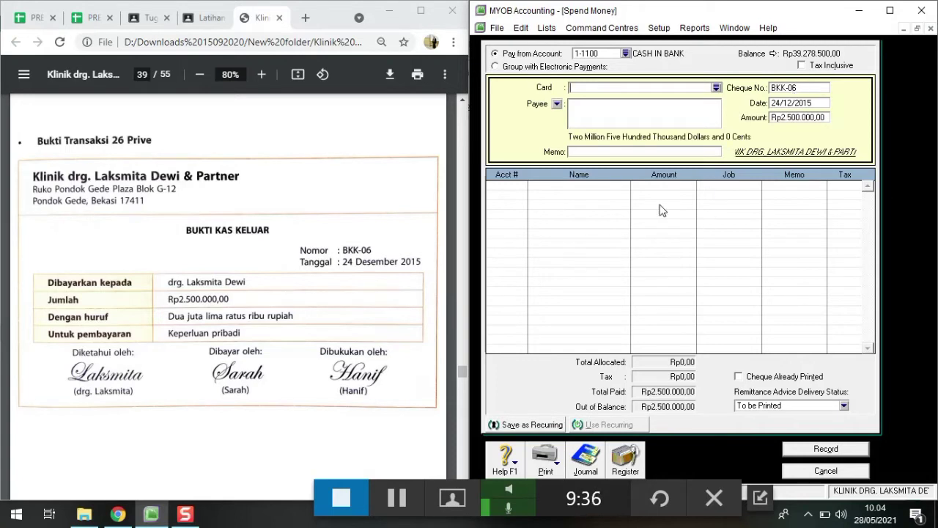
Enter PRIVE as the memo of payment BKK-06.
click(599, 153)
text(PRIVE)
key(Tab)
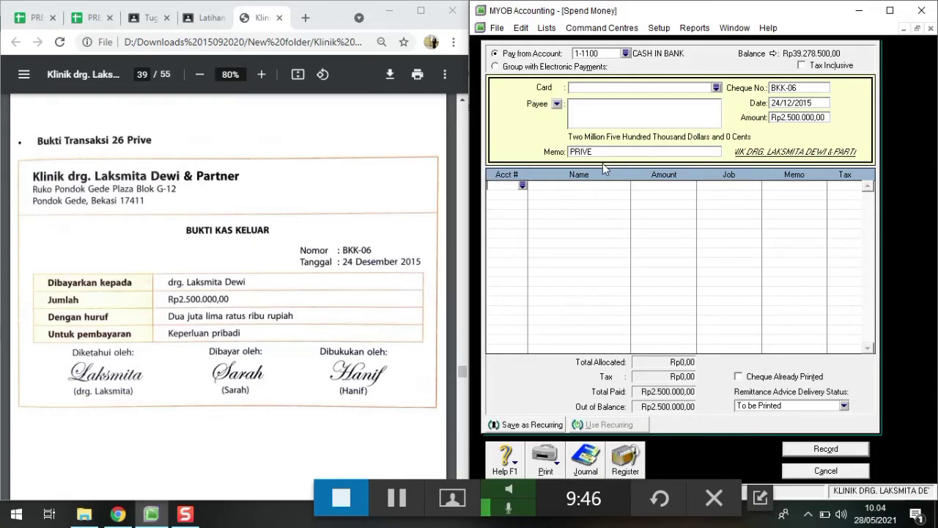
Allocate the full Rp2.500.000 of payment BKK-06 to the owner's drawing account 3-2000 and record the payment.
text(6-)
key(Tab)
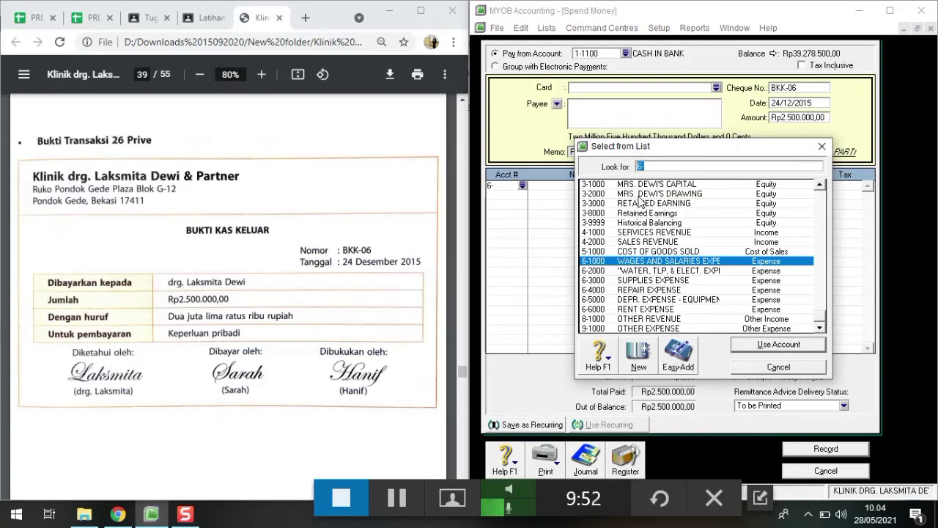
click(640, 195)
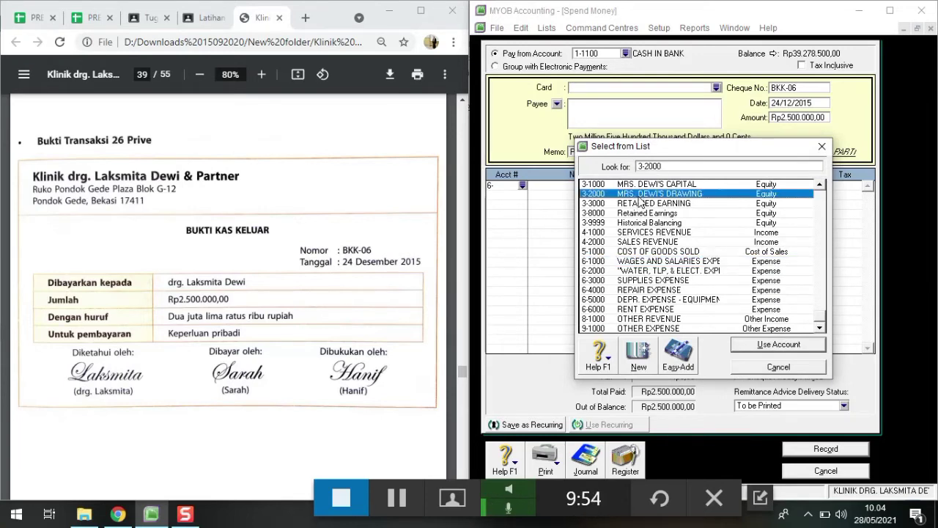
click(797, 344)
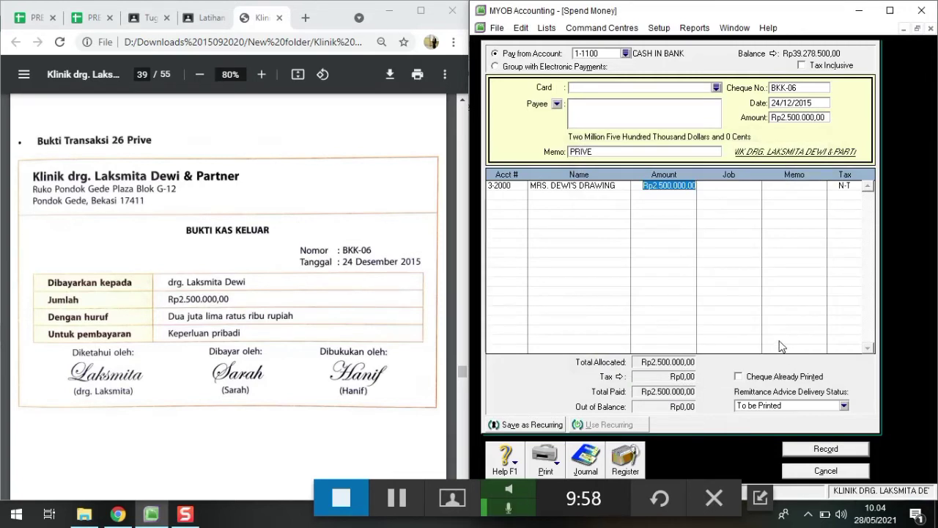
key(Return)
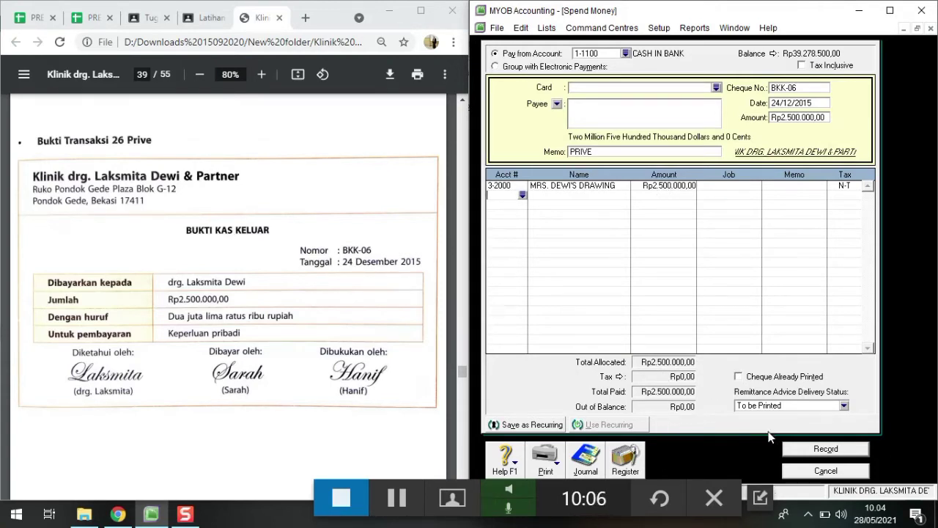
click(803, 449)
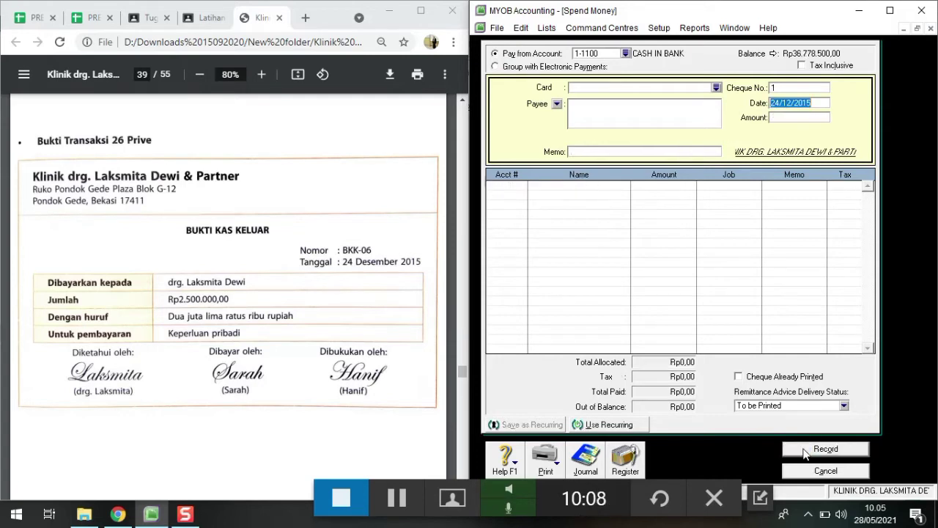
click(809, 471)
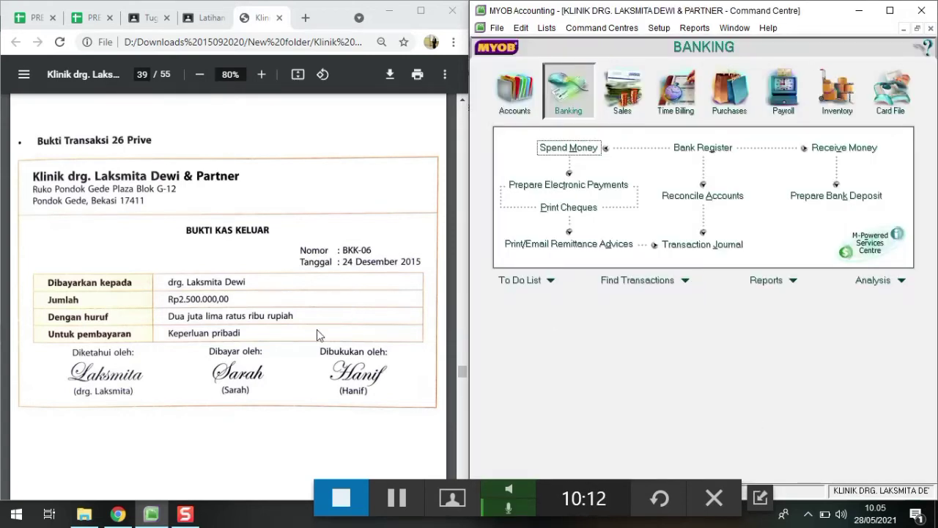
Bring up voucher BKM-21 in the PDF and open a new sales invoice beside it.
scroll(318, 334, down, 6)
scroll(319, 335, down, 2)
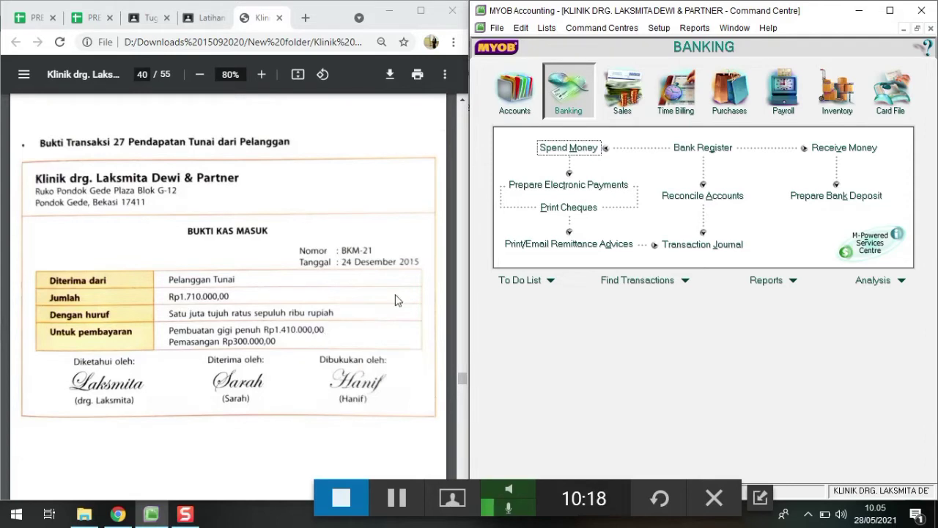
click(646, 484)
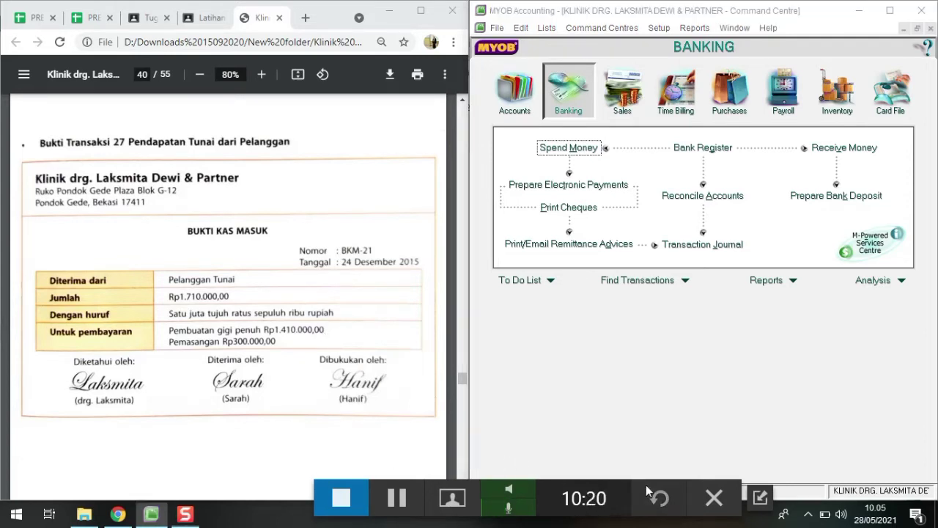
click(623, 92)
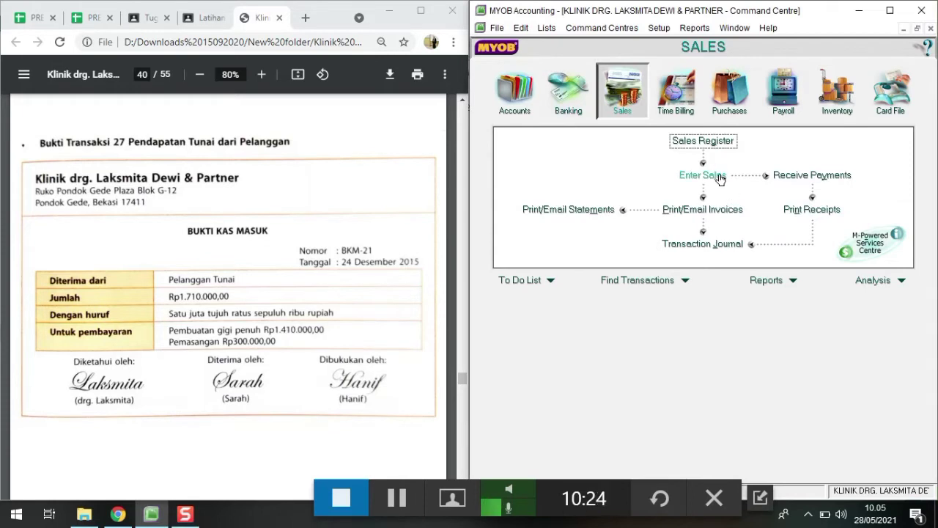
click(722, 179)
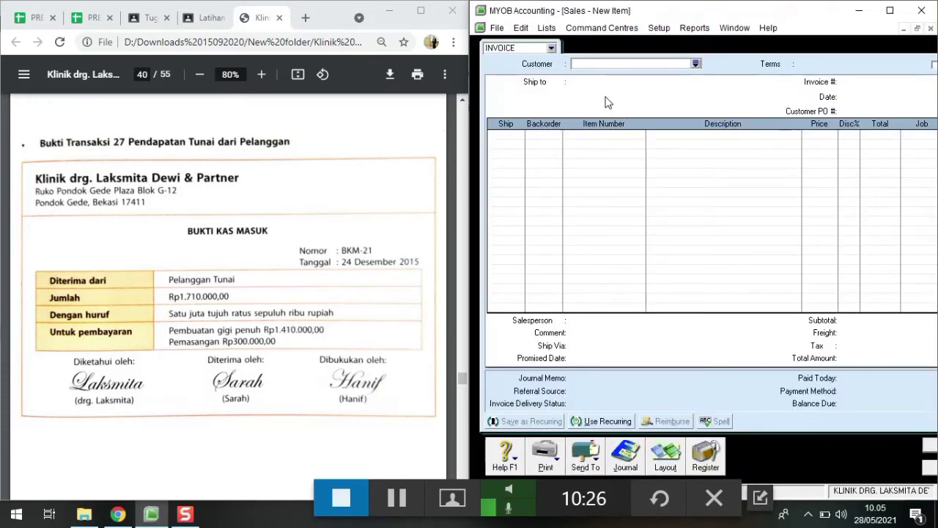
Set the invoice's customer to PELANGGAN TUNAI and its invoice number to BKM-21.
text(PELANGGAN TUNAI)
key(Tab)
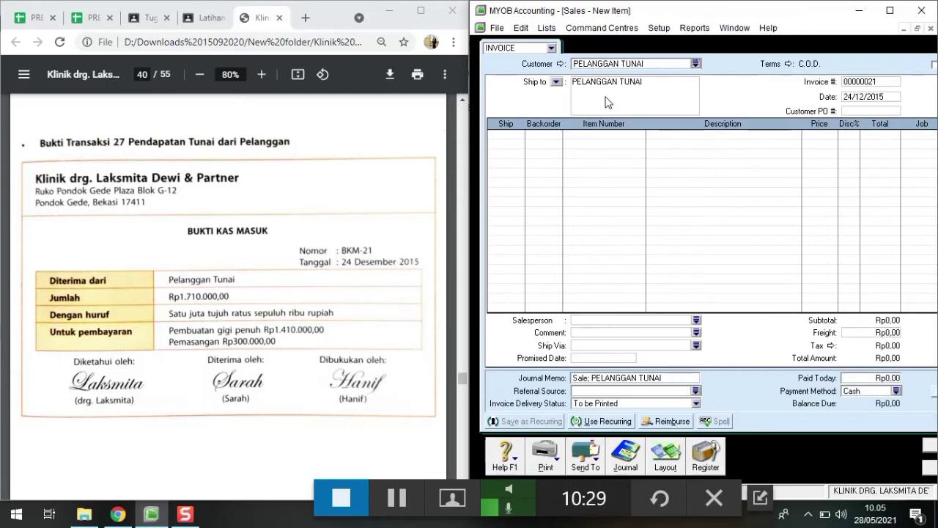
click(872, 84)
double_click(871, 84)
text(B)
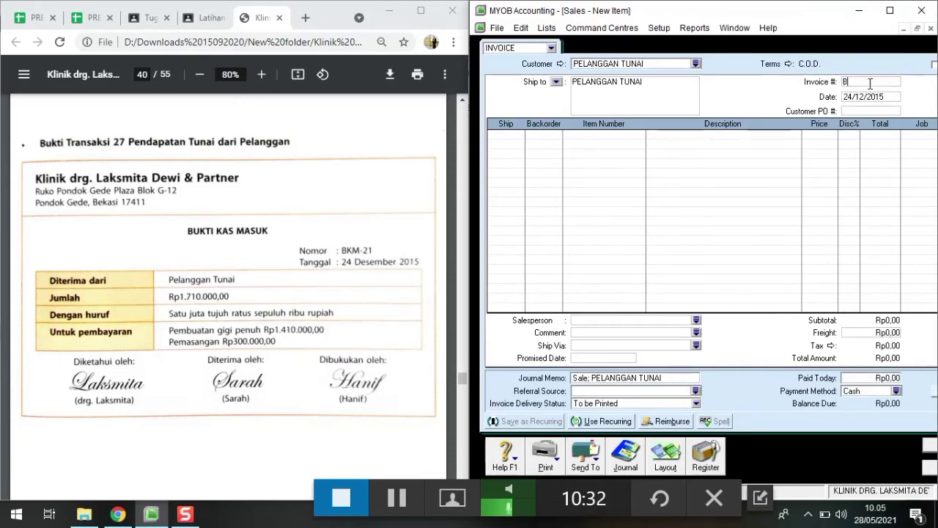
text(KM-)
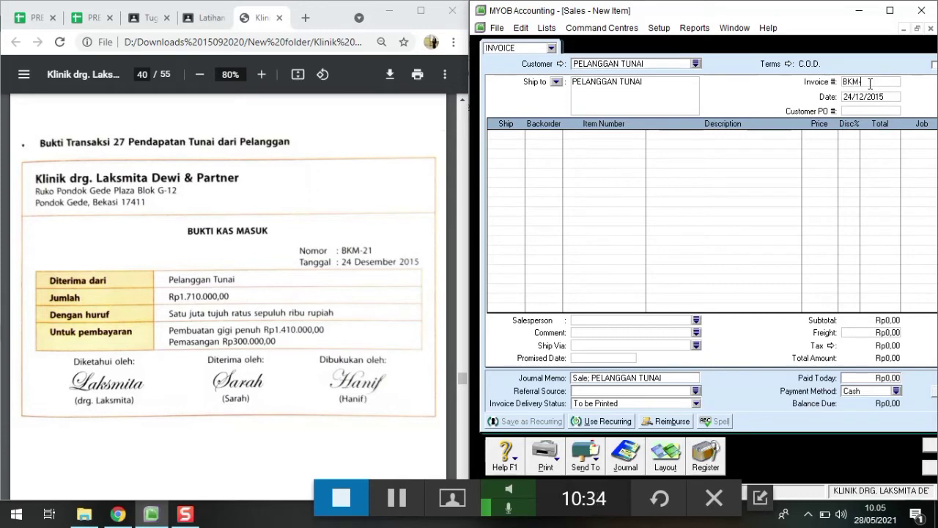
text(21)
key(Tab)
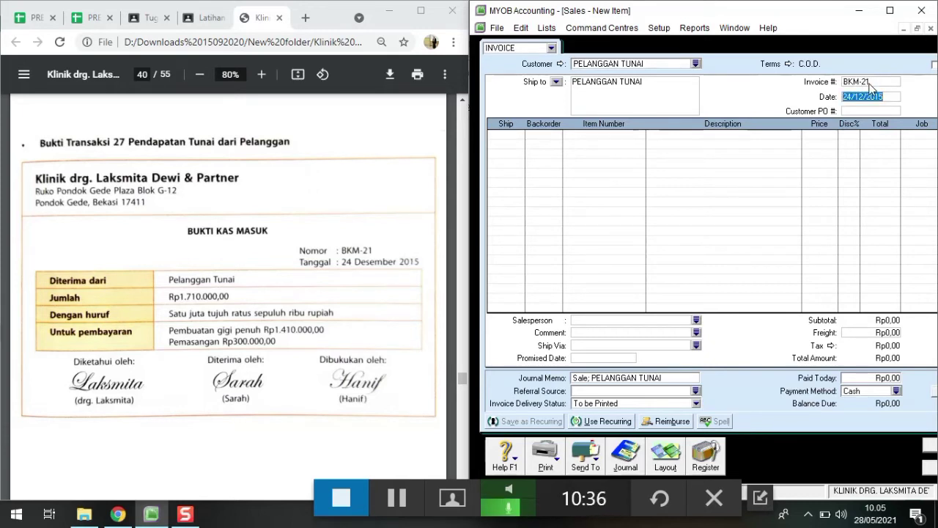
Add one unit of item SV13 PEMBUATAN GIGI to invoice BKM-21 at a price of Rp1.410.000.
key(Tab)
key(Tab)
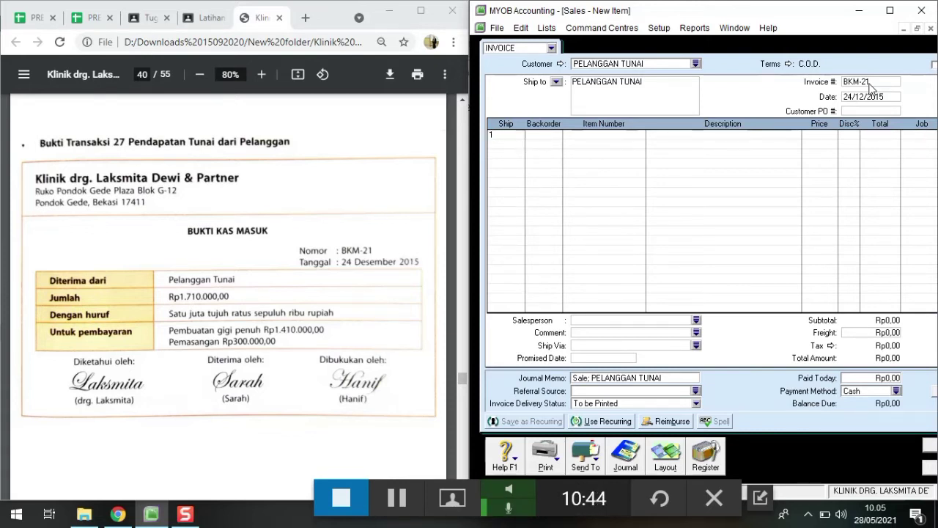
key(Tab)
key(Tab)
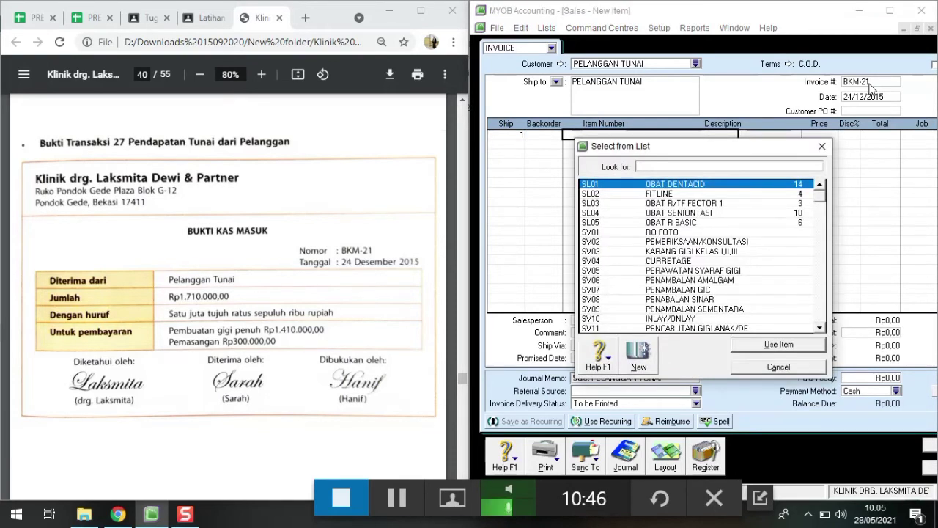
text(SL05)
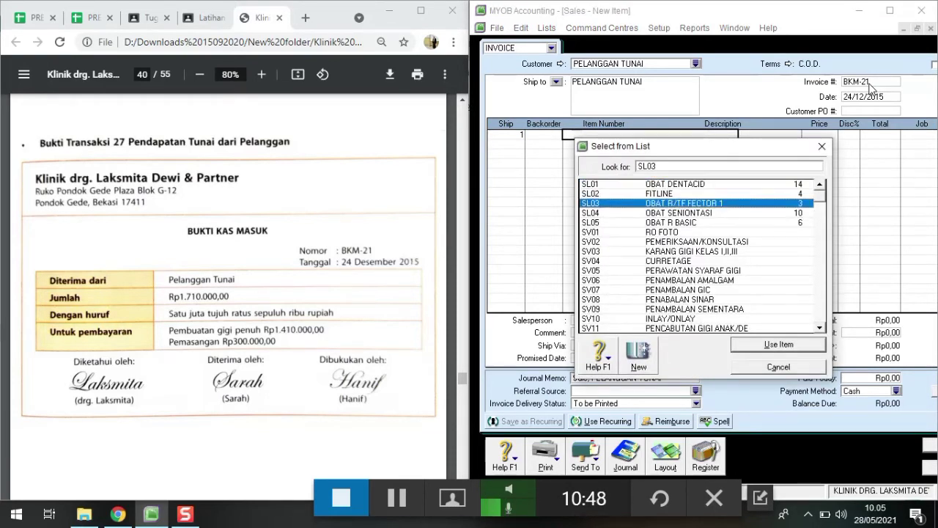
key(Down)
key(Down)
key(Down)
key(Down)
key(Down)
key(Down)
key(Down)
key(Down)
key(Down)
key(Down)
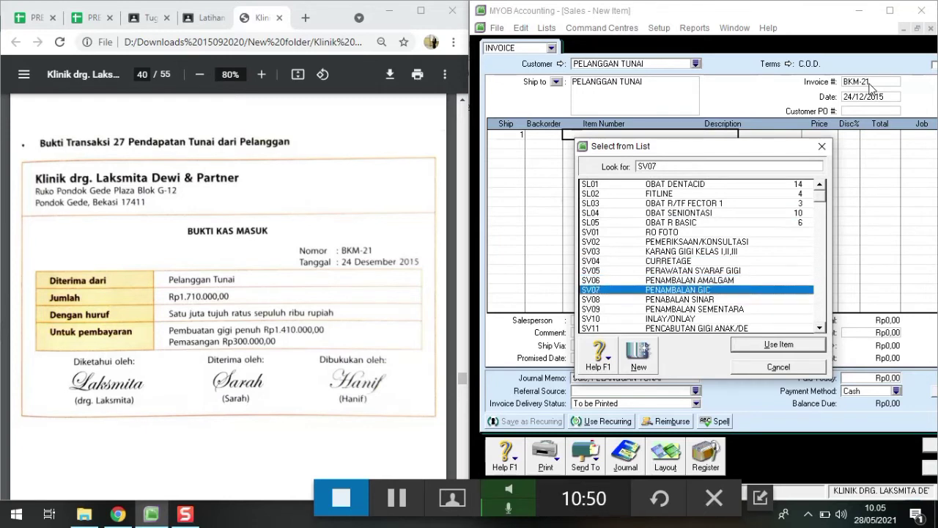
key(Down)
key(Down)
key(Down)
key(Down)
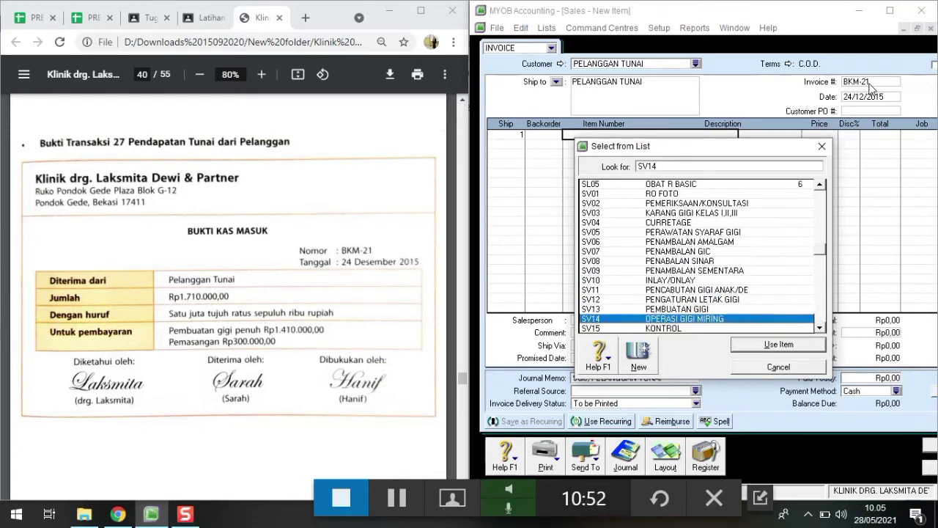
key(Up)
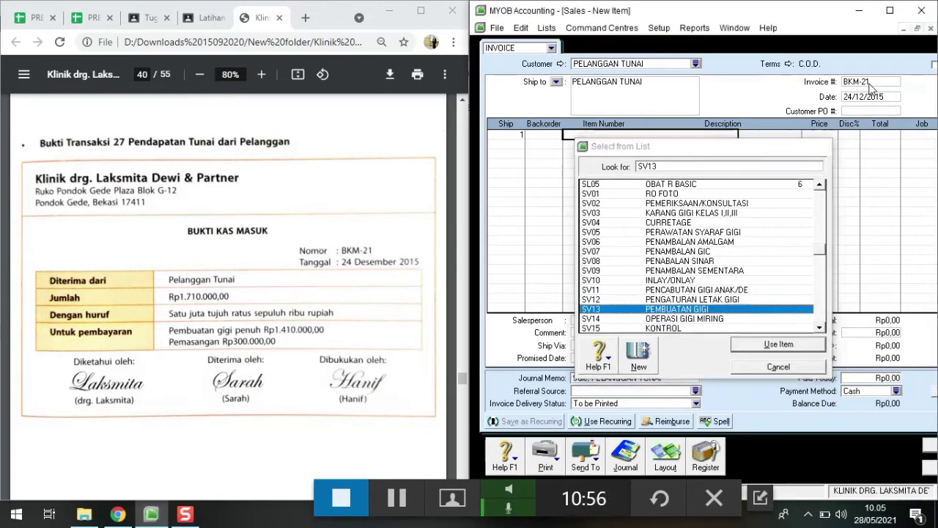
key(Return)
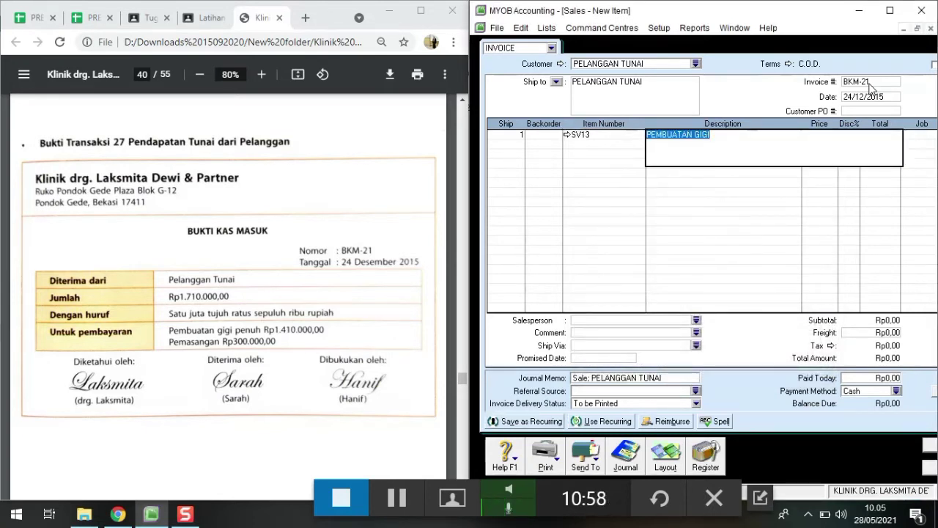
key(Tab)
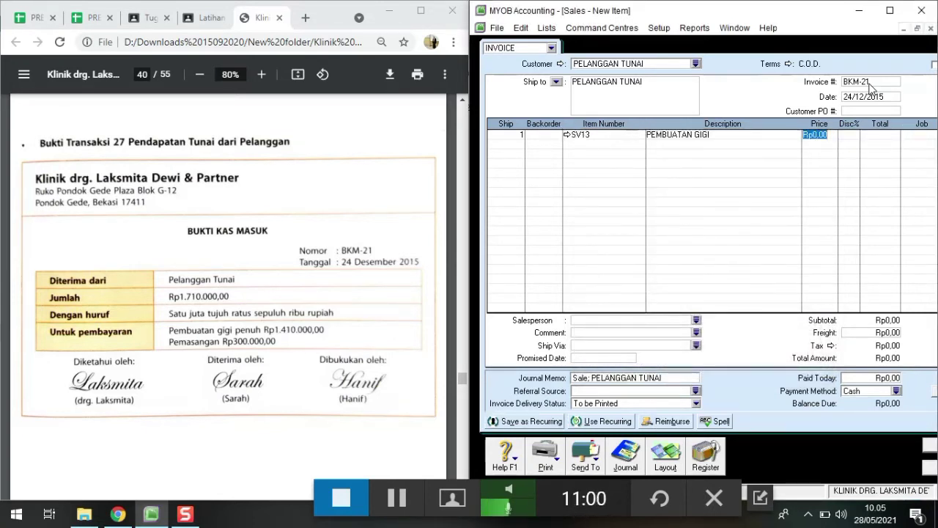
text(141)
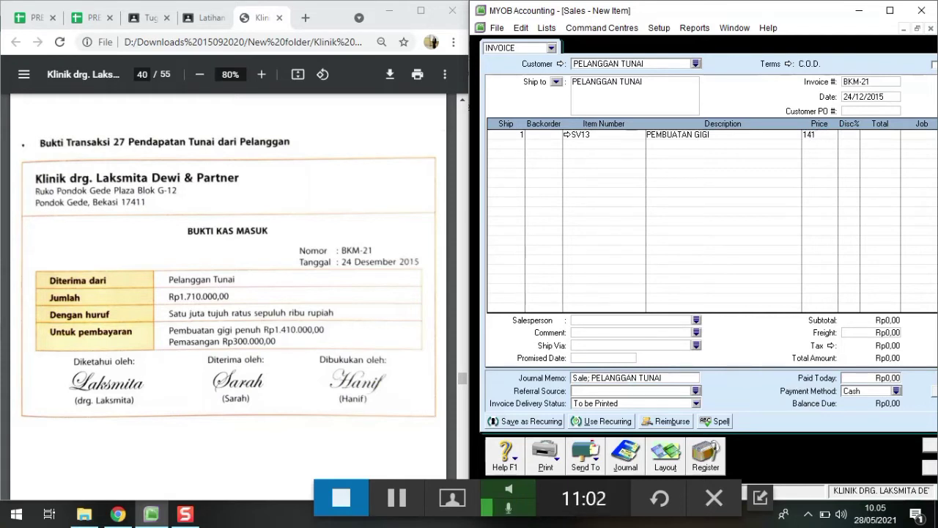
text(0000)
key(Return)
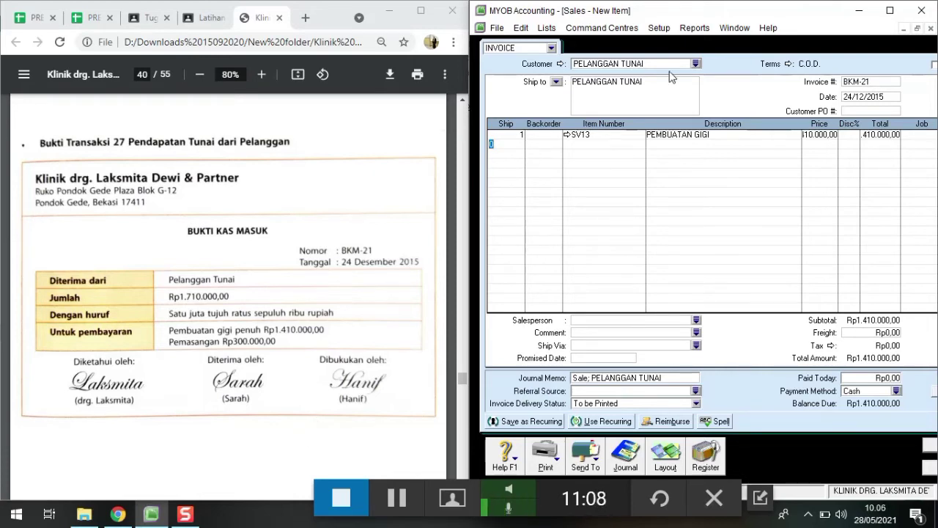
Add a second line to invoice BKM-21 for one unit of SV19 PEMASANGAN priced at Rp300.000.
key(Tab)
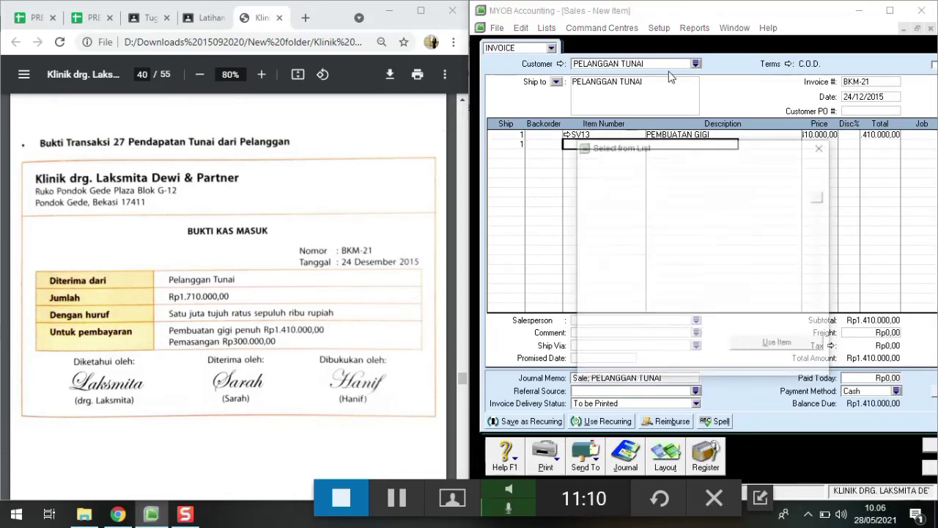
key(Tab)
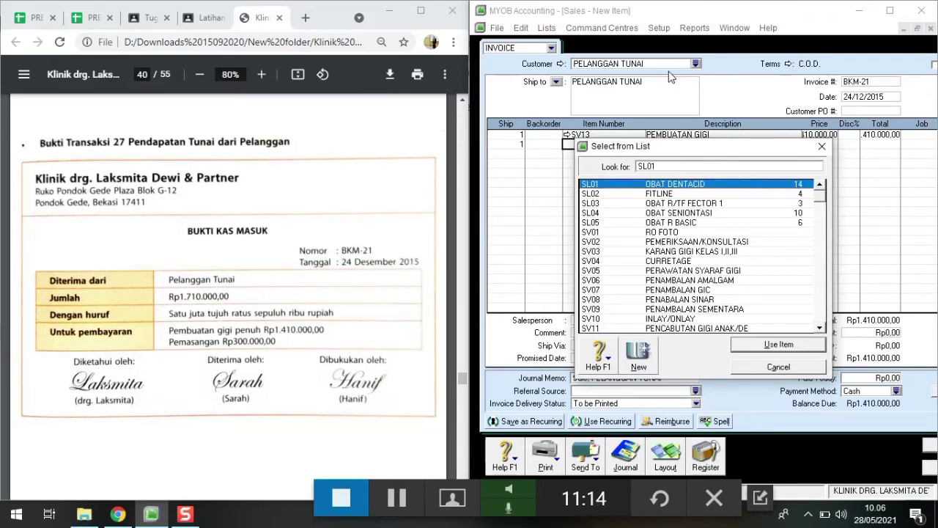
key(Down)
key(Down)
key(Down)
key(Down)
key(Down)
key(Down)
key(Down)
key(Down)
key(Down)
key(Down)
key(Down)
key(Down)
key(Down)
key(Down)
key(Down)
key(Down)
key(Down)
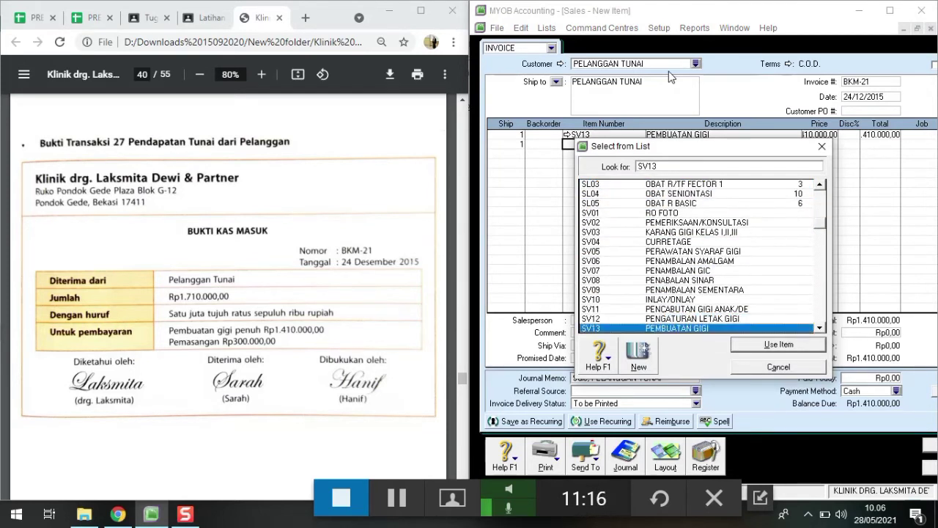
key(Down)
key(Down)
key(Down)
key(Down)
key(Down)
key(Down)
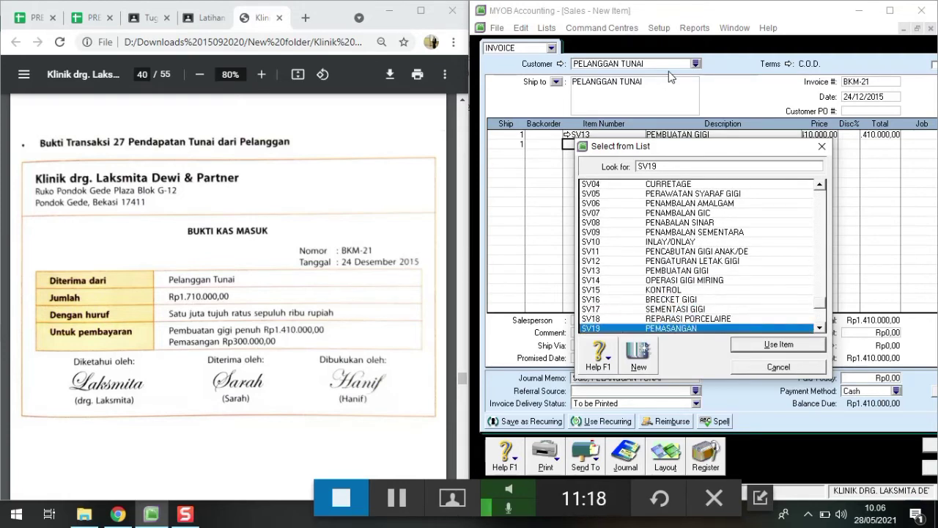
key(Return)
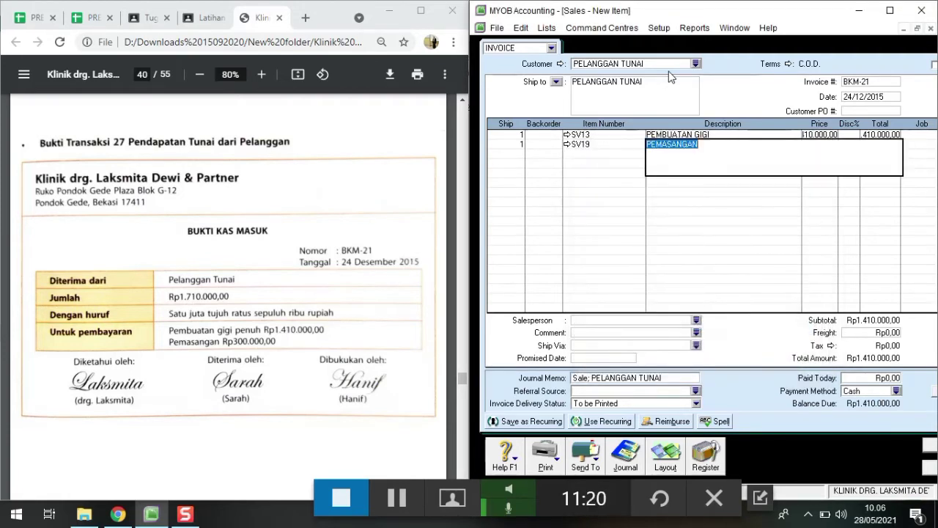
key(Tab)
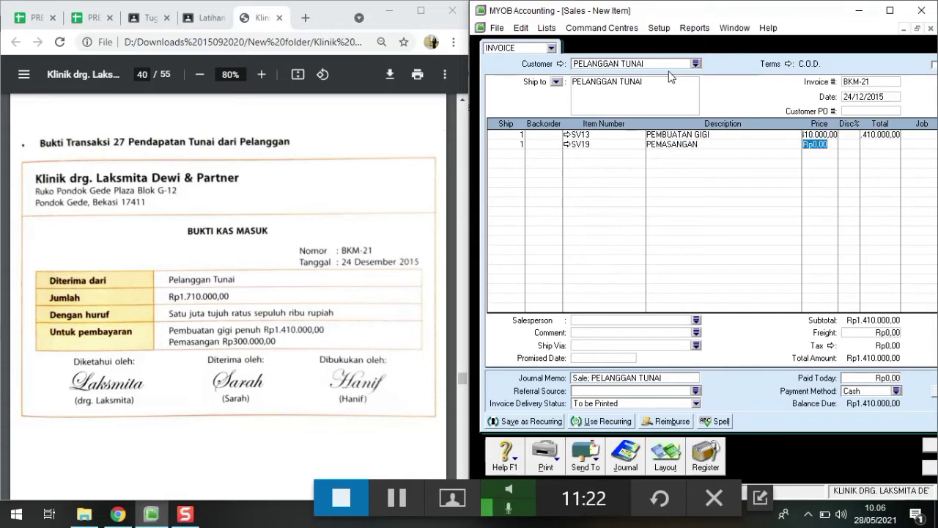
text(300000)
key(Return)
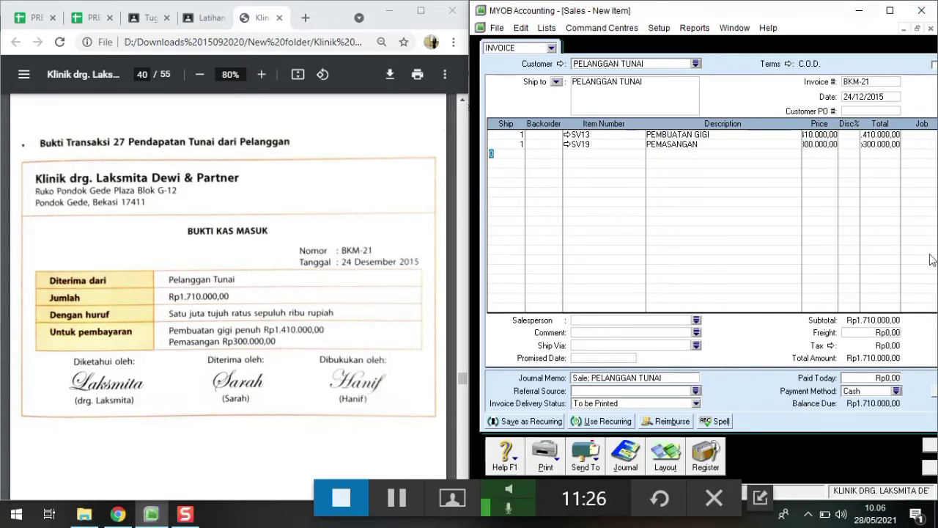
Enter Rp1.710.000 as the amount paid today and record invoice BKM-21.
click(885, 380)
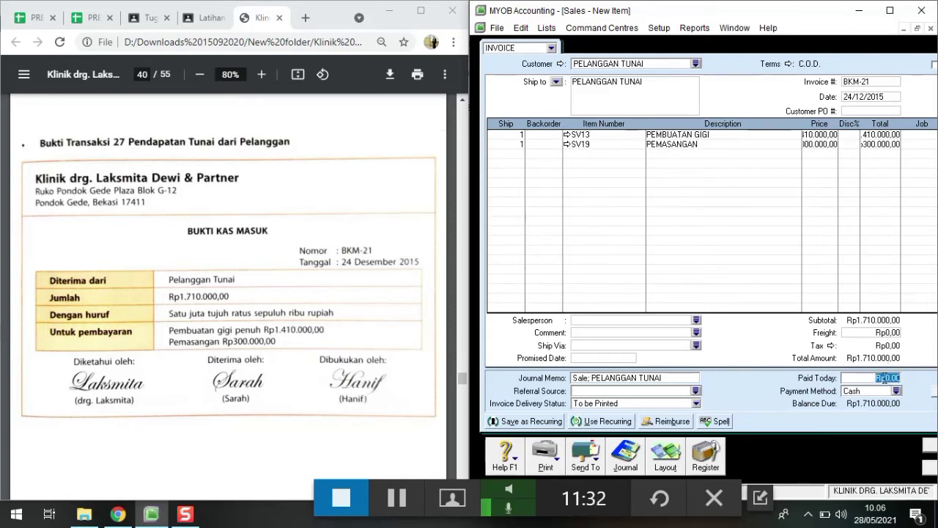
text(1710000)
key(Tab)
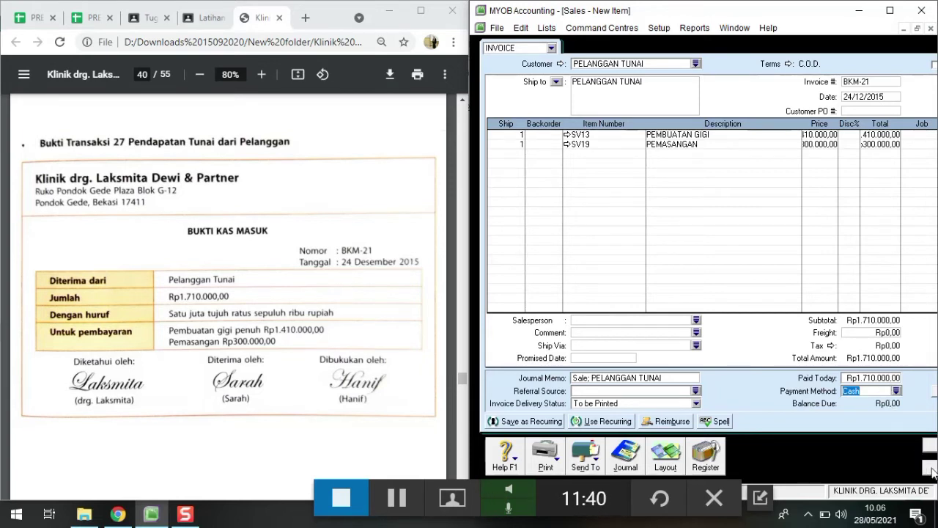
click(931, 446)
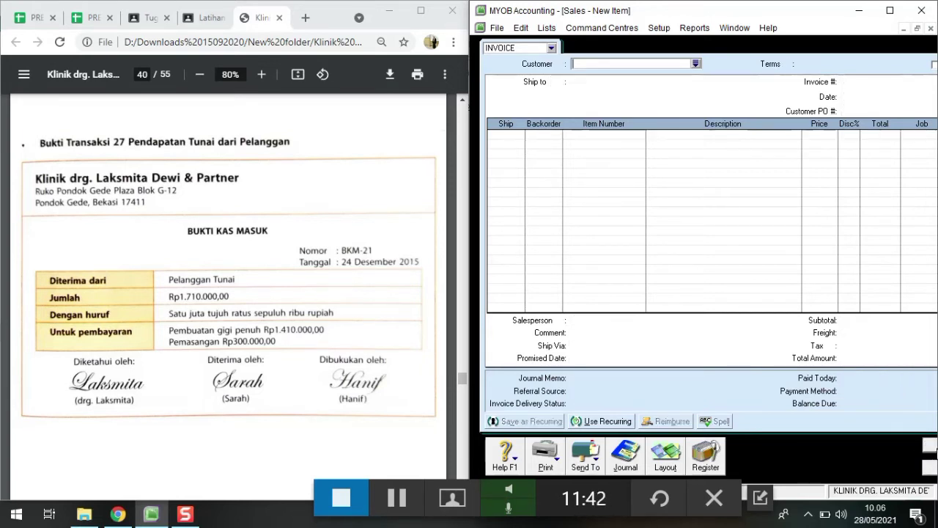
Start the invoice for the next cash voucher: customer PELANGGAN TUNAI, invoice number BKM-22, date 25/12/2015.
scroll(151, 331, down, 7)
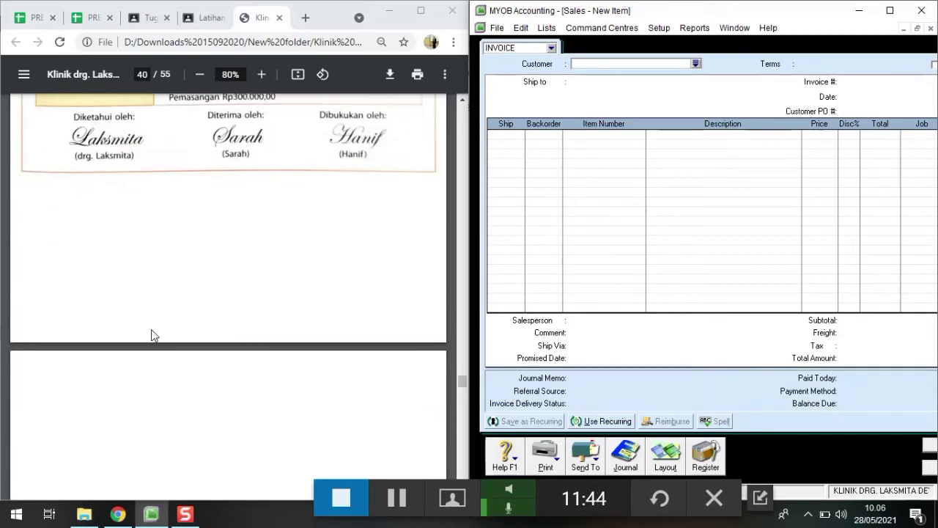
scroll(153, 334, down, 3)
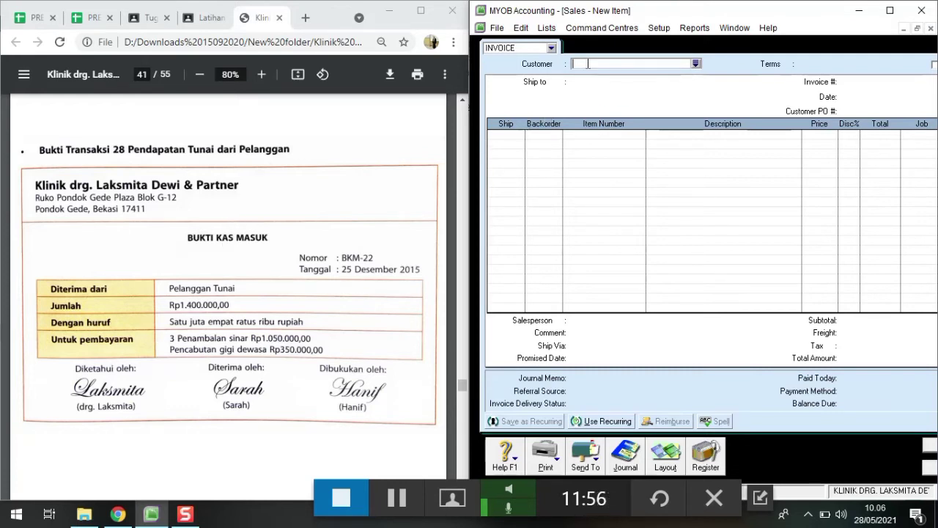
text(PELANGGAN TUNAI)
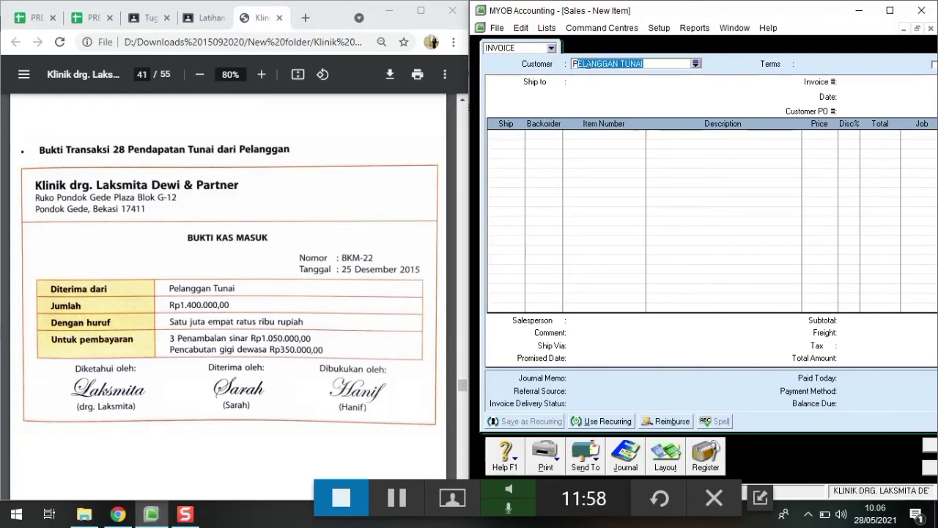
key(Tab)
click(855, 83)
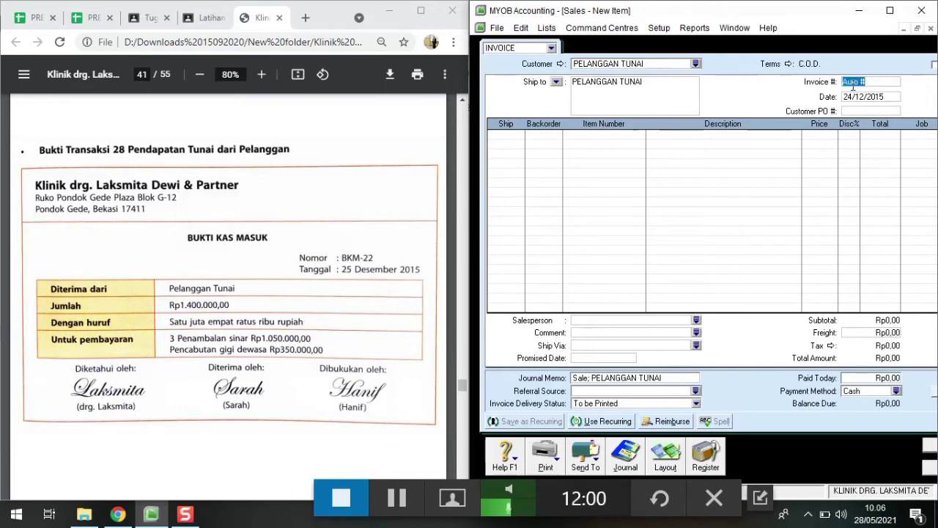
text(BKM-)
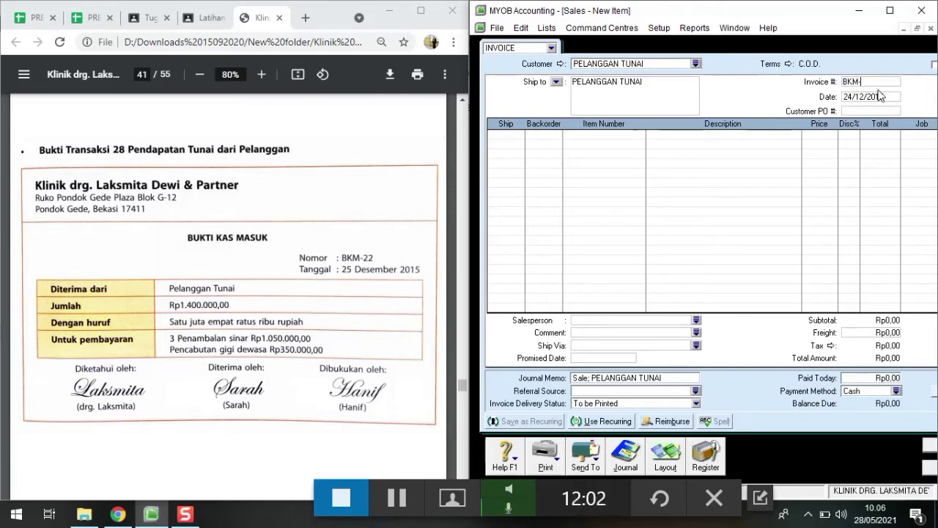
text(22)
key(Tab)
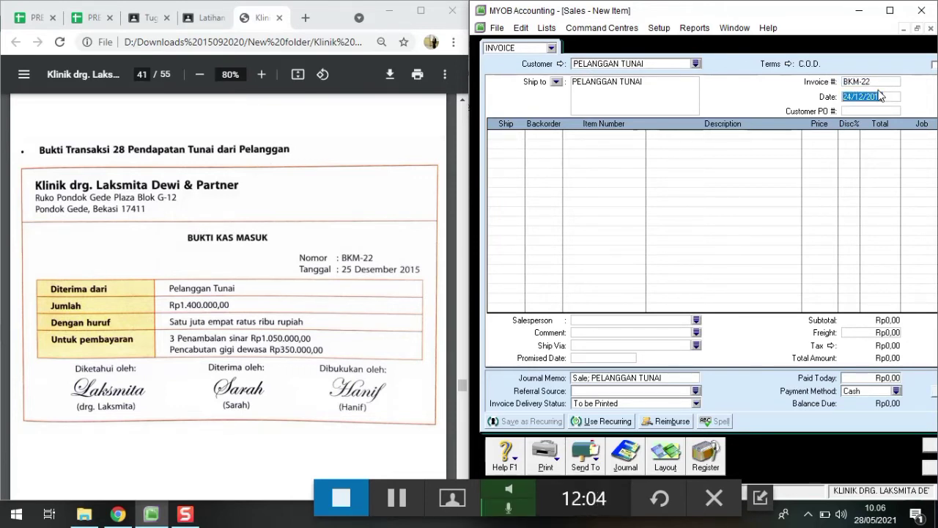
text(25/12/2)
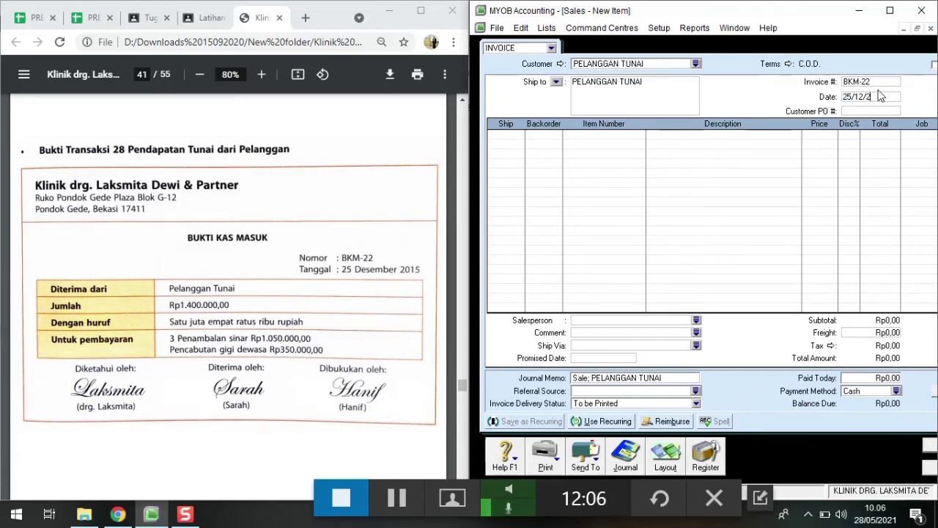
text(015)
key(Tab)
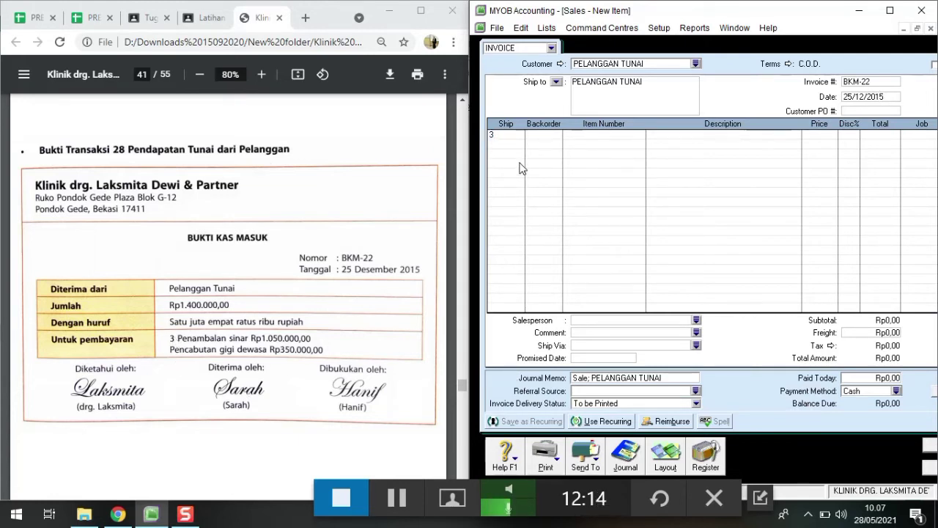
Add three units of item SV08 PENABALAN SINAR to invoice BKM-22 at a unit price of Rp350.000.
key(Tab)
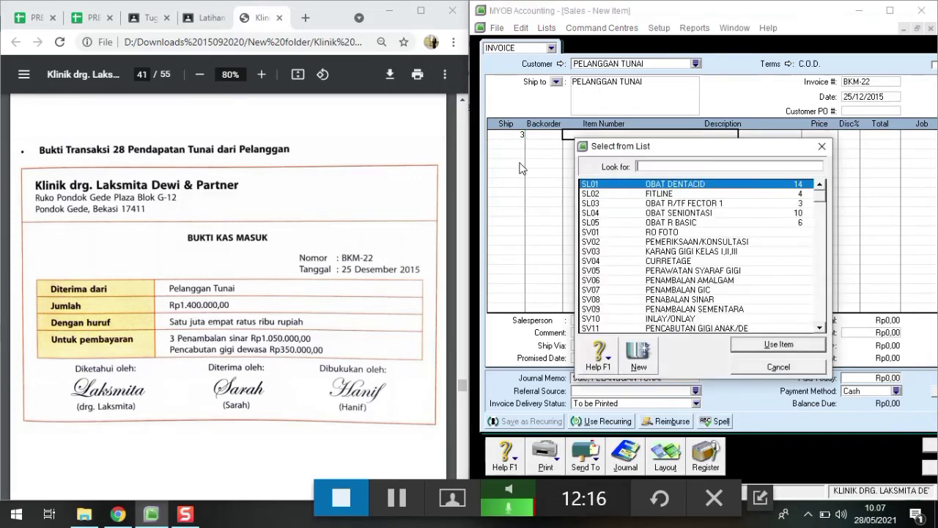
text(SL02)
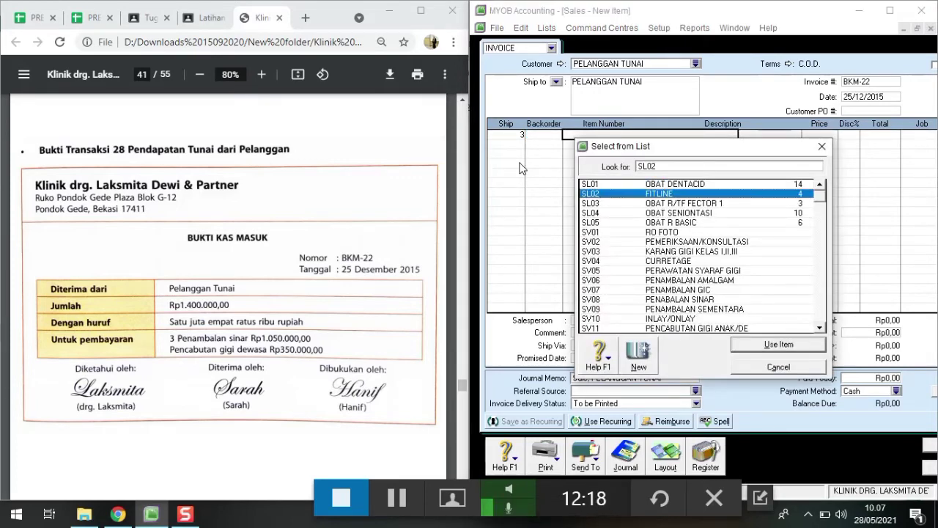
key(Down)
key(Down)
key(Down)
key(Down)
key(Down)
key(Down)
key(Down)
key(Down)
key(Down)
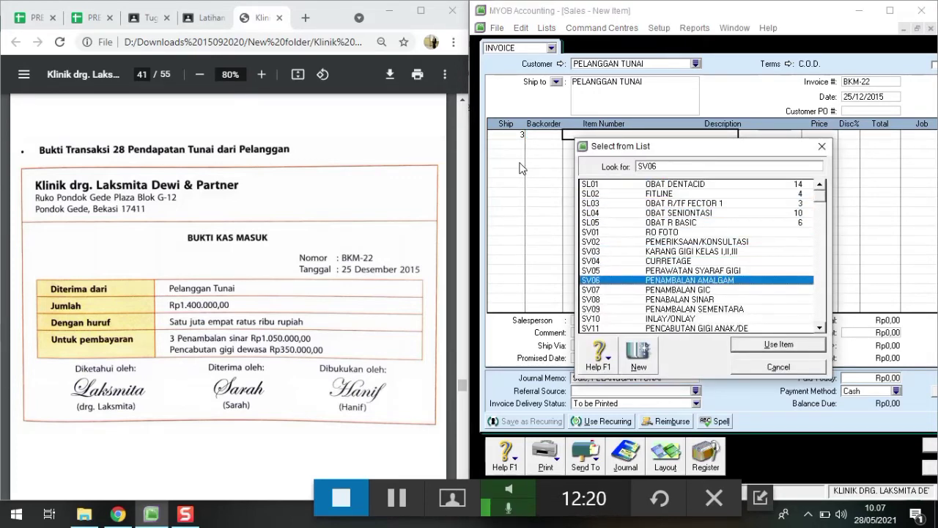
key(Down)
key(Down)
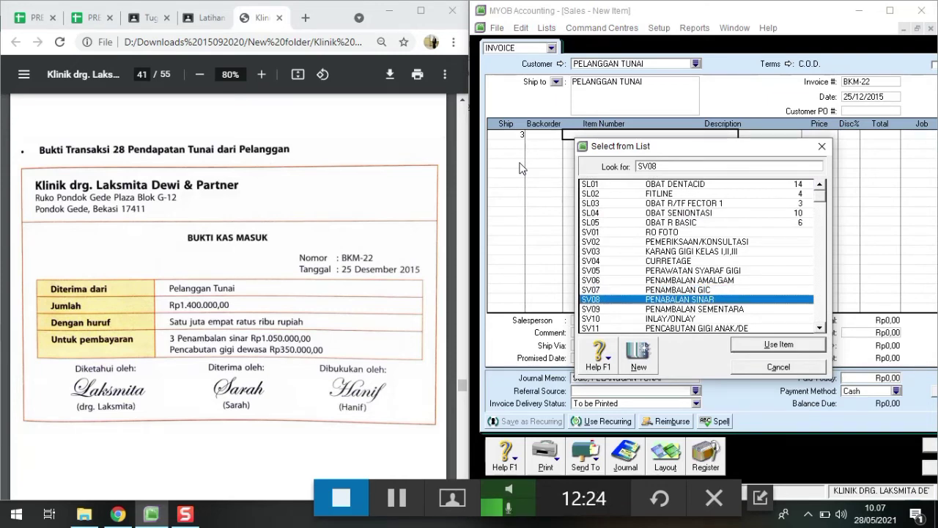
key(Return)
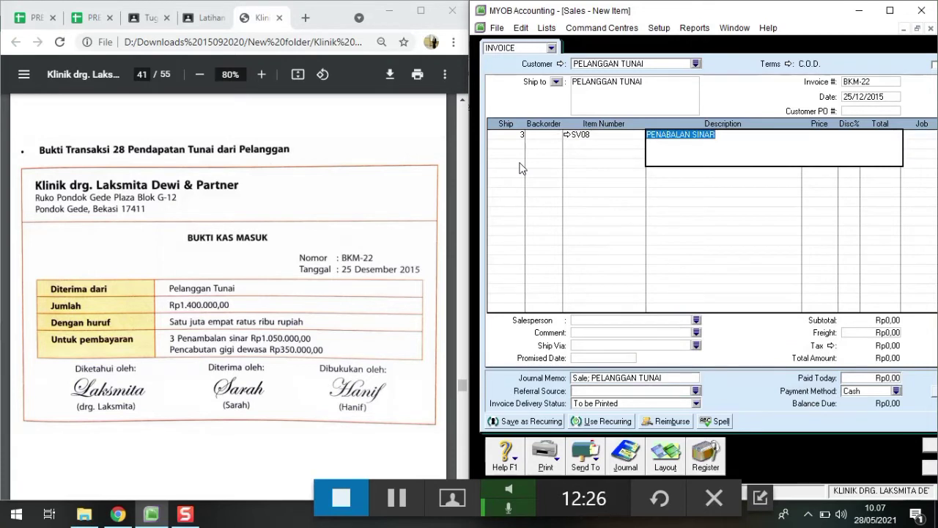
key(Tab)
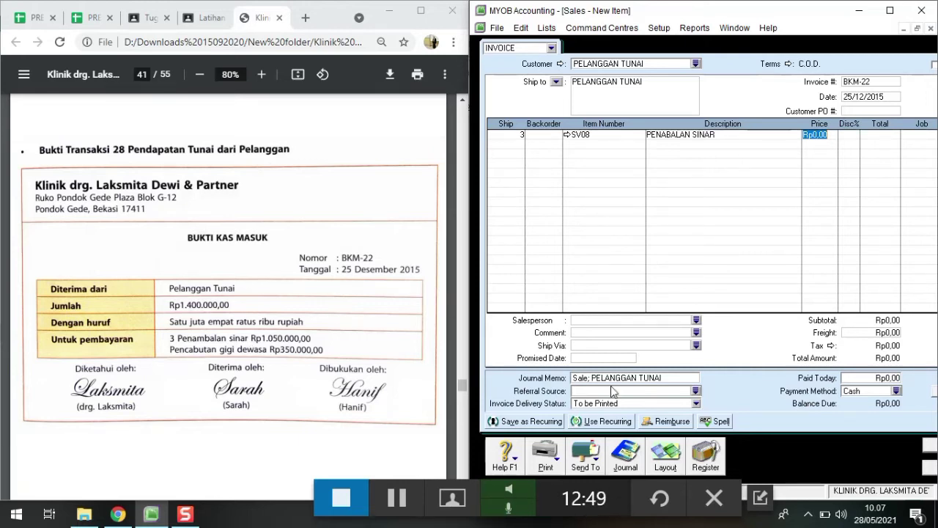
click(394, 511)
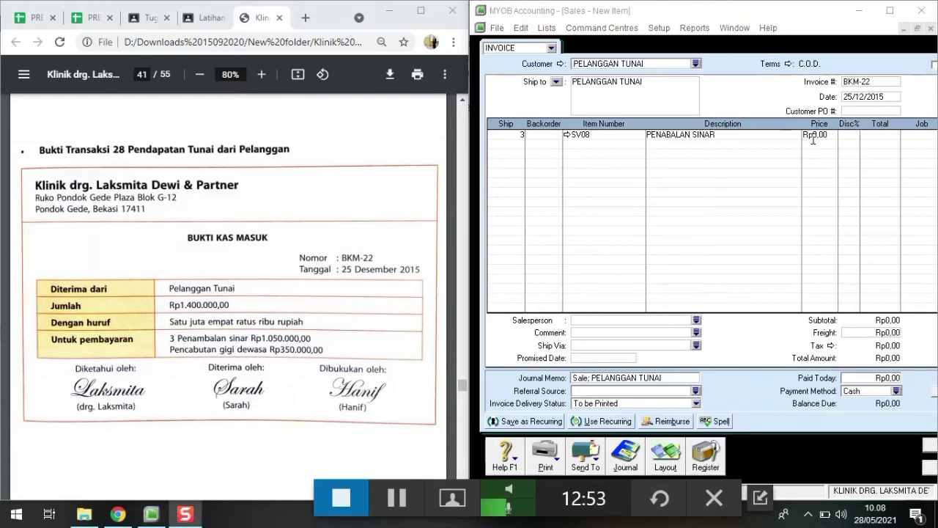
click(816, 135)
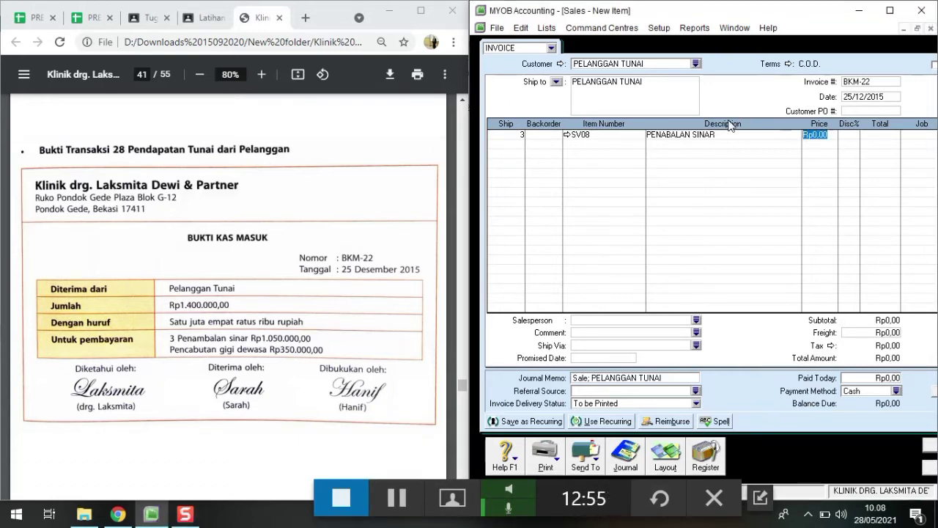
text(350000)
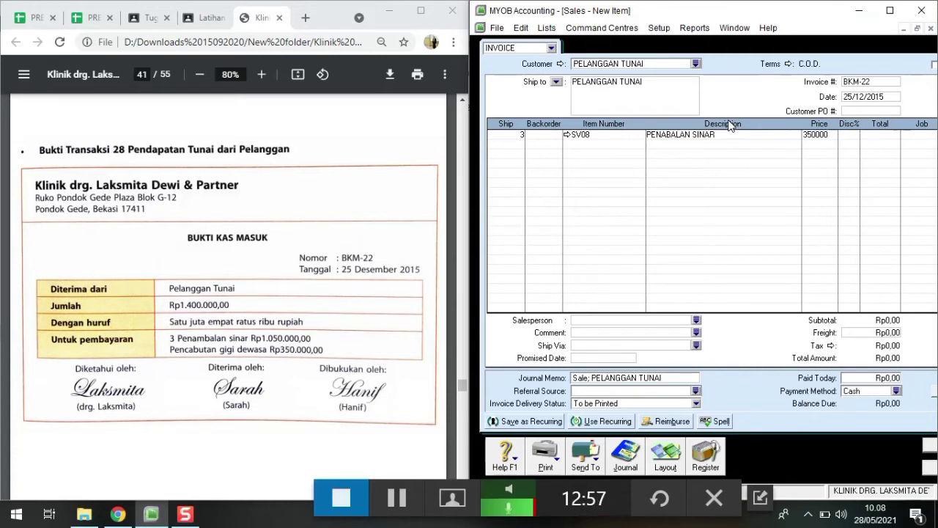
key(Tab)
click(868, 137)
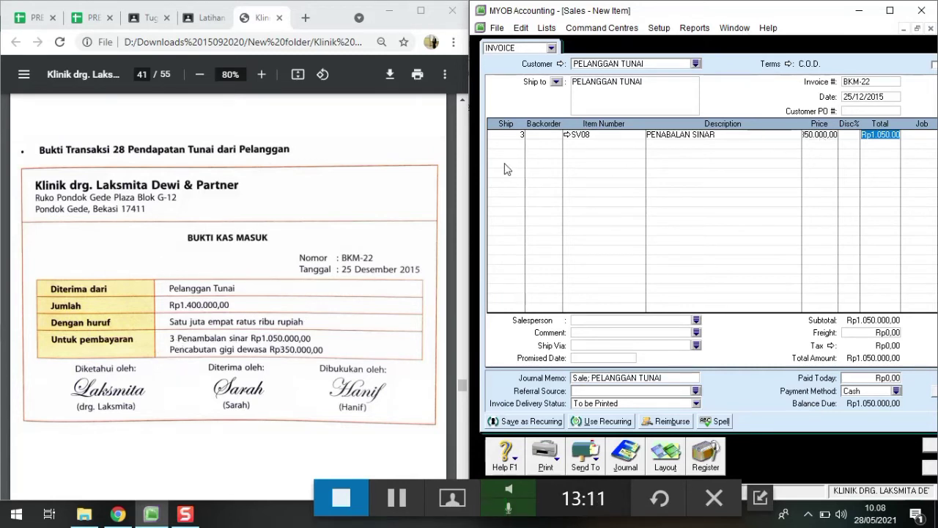
Add a second line to invoice BKM-22 for one unit of SV11 PENCABUTAN GIGI ANAK/DEWASA priced at Rp350.000.
click(504, 143)
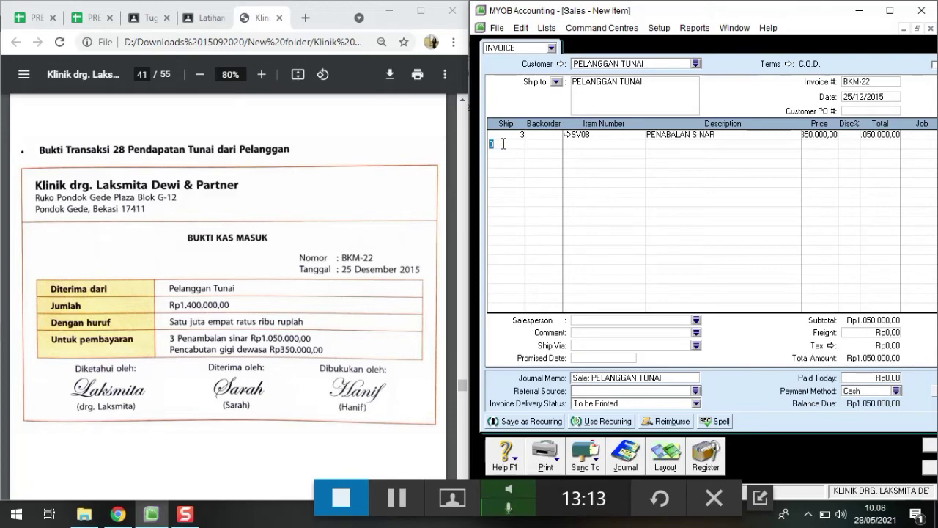
text(1)
key(Tab)
key(Tab)
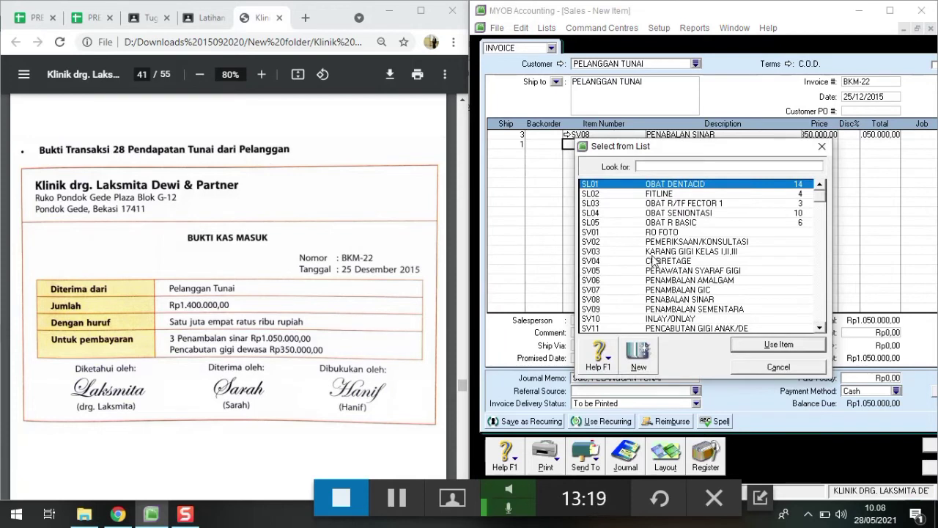
text(SL04)
key(Down)
key(Down)
key(Down)
key(Down)
key(Down)
key(Down)
key(Down)
key(Down)
key(Down)
key(Down)
key(Down)
key(Down)
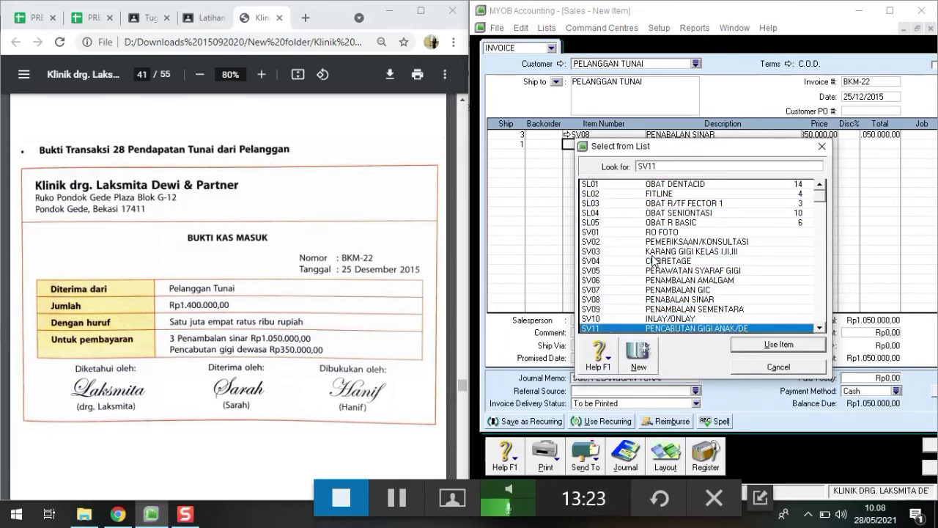
key(Return)
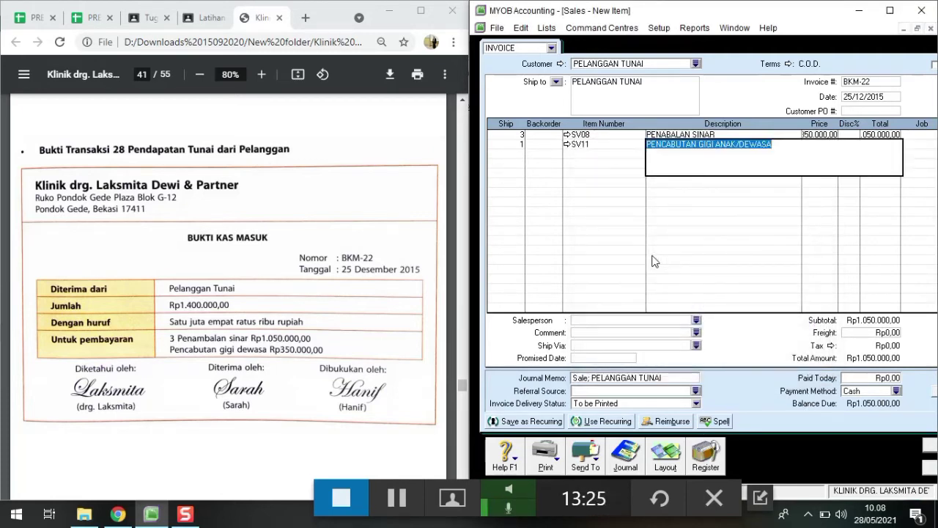
key(Tab)
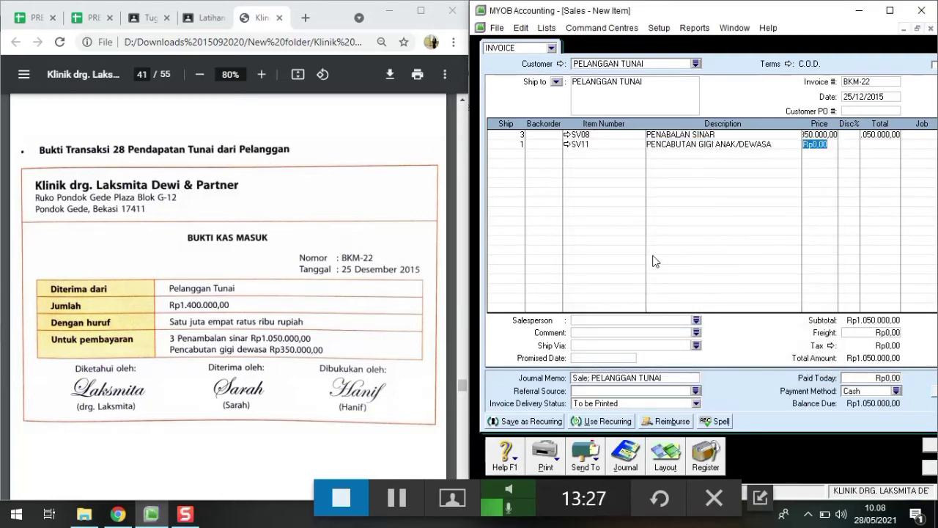
text(350000)
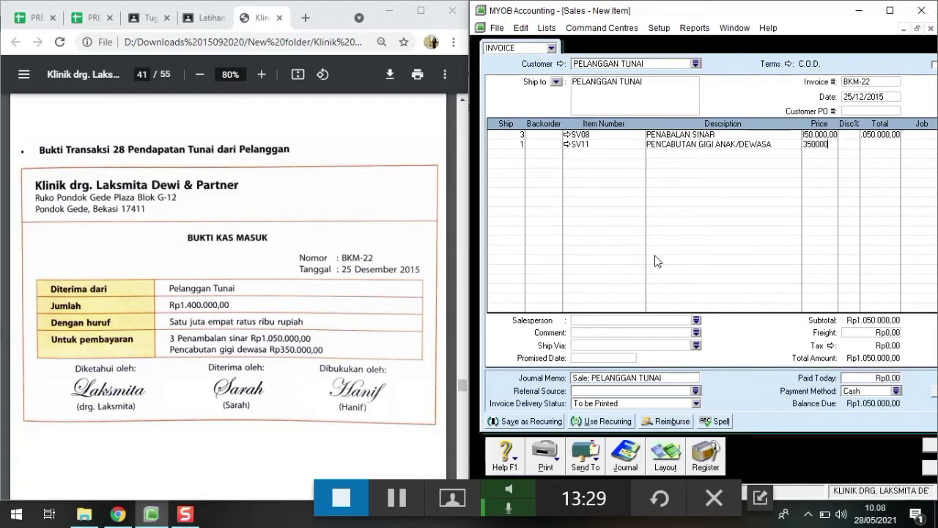
key(Return)
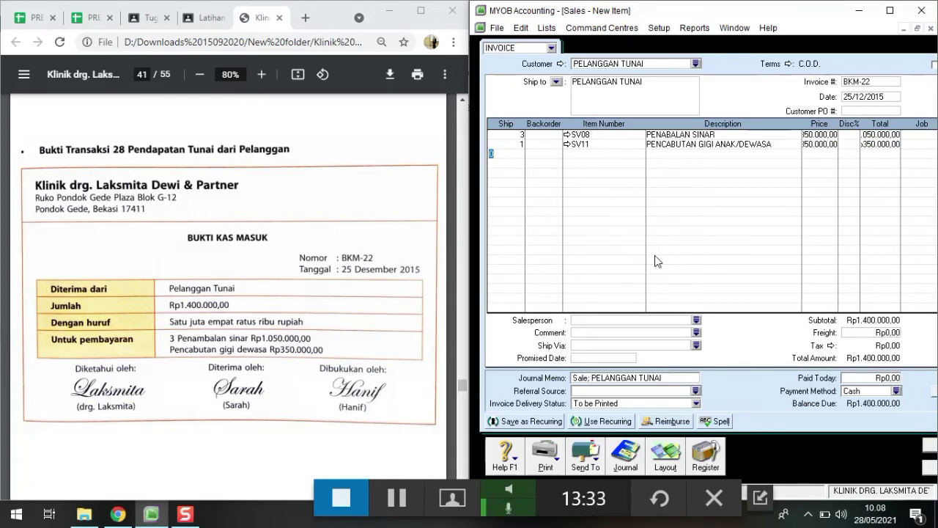
Enter Rp1.400.000 as the amount paid today and record invoice BKM-22.
click(864, 377)
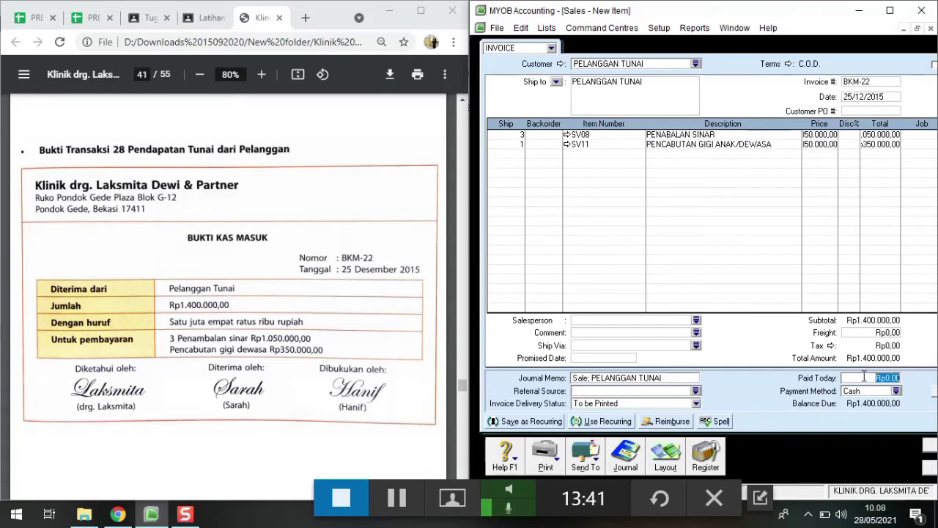
text(1.400.0)
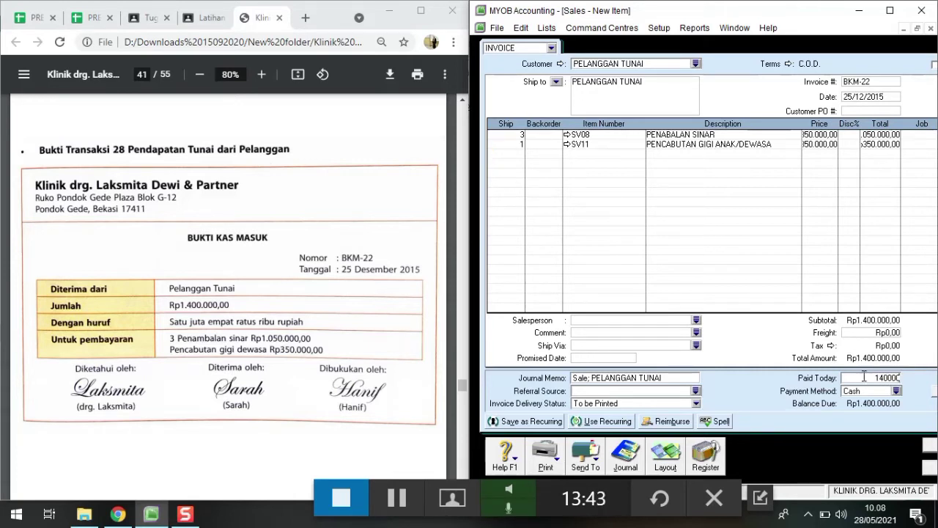
text(00)
key(Tab)
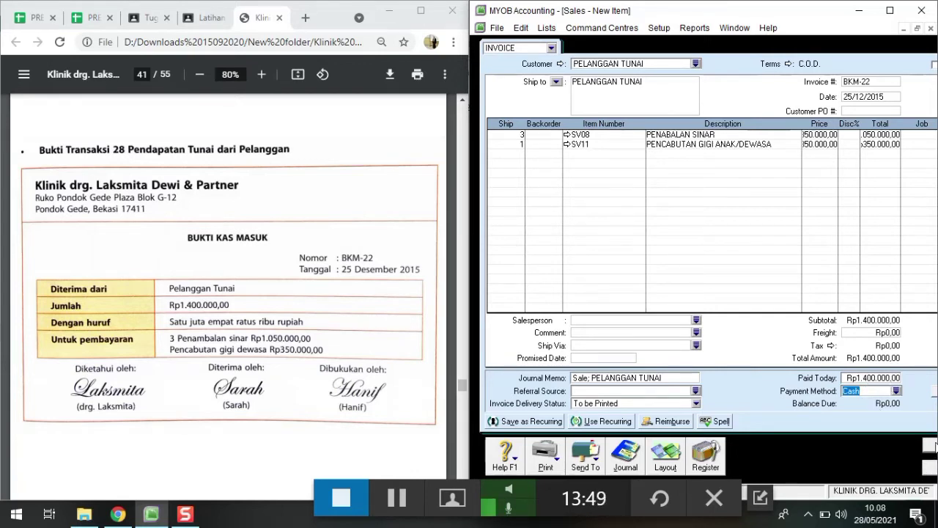
click(932, 445)
Start the invoice for the following cash voucher: customer PELANGGAN TUNAI, invoice number BKM-23, date 26/12/2015.
scroll(165, 338, down, 3)
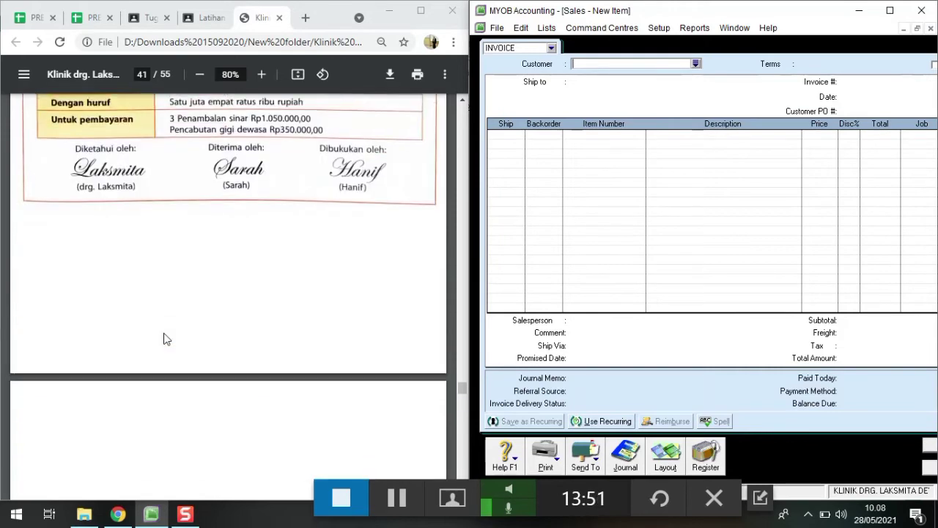
scroll(164, 338, down, 5)
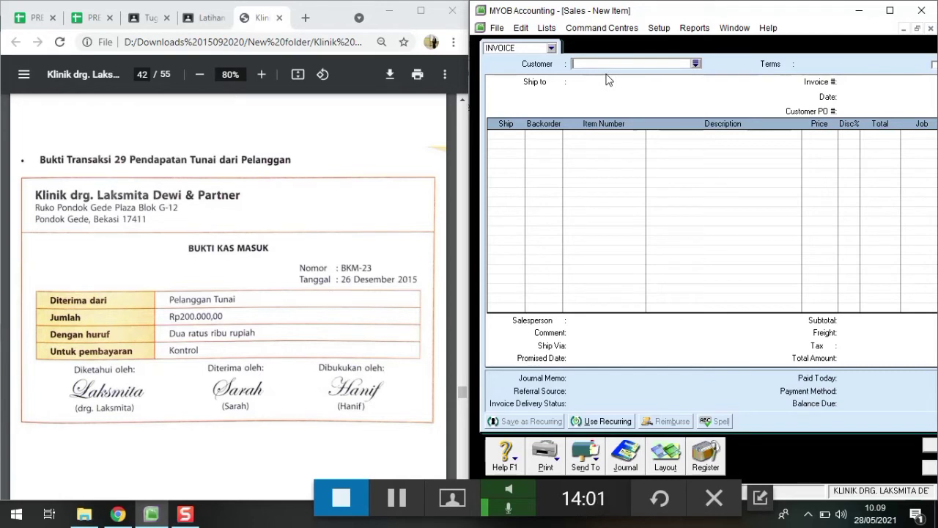
text(p)
key(Tab)
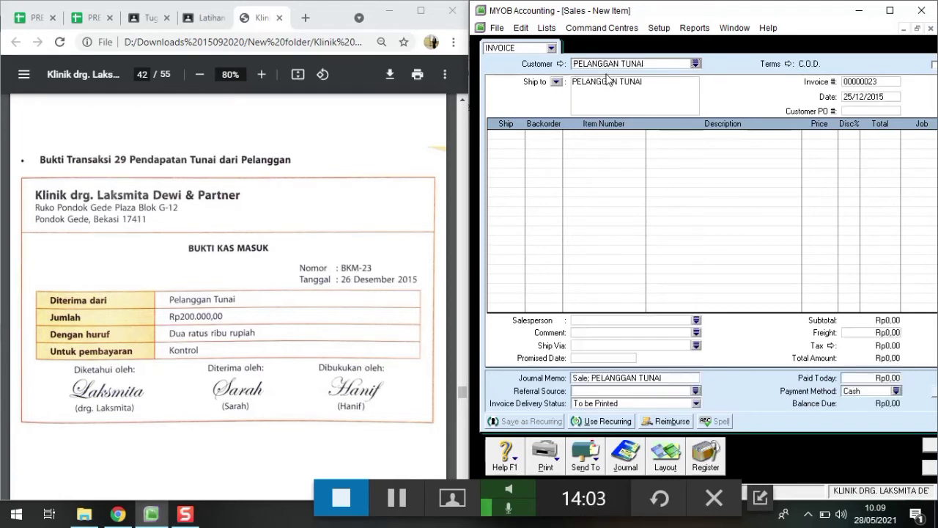
click(885, 82)
text(BKM-23)
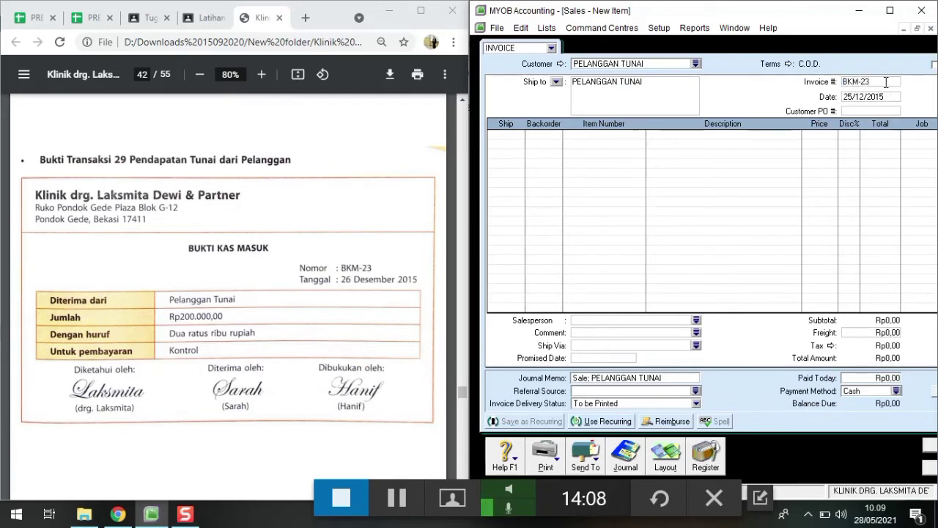
key(Tab)
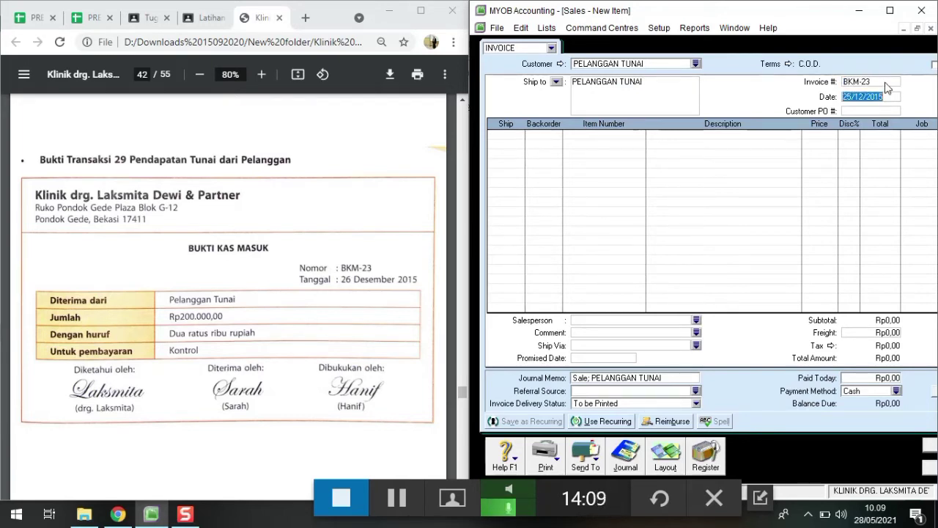
text(2)
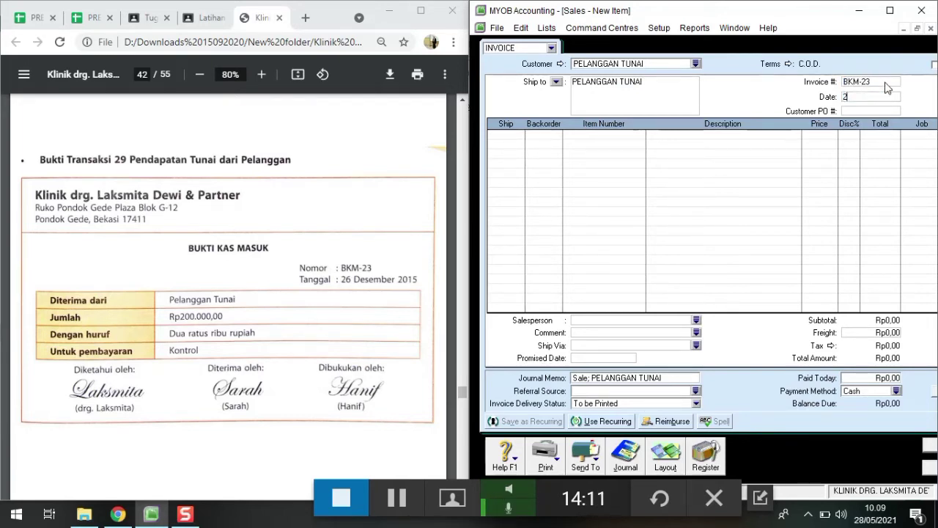
text(6/12/29)
text(15)
key(Tab)
key(Tab)
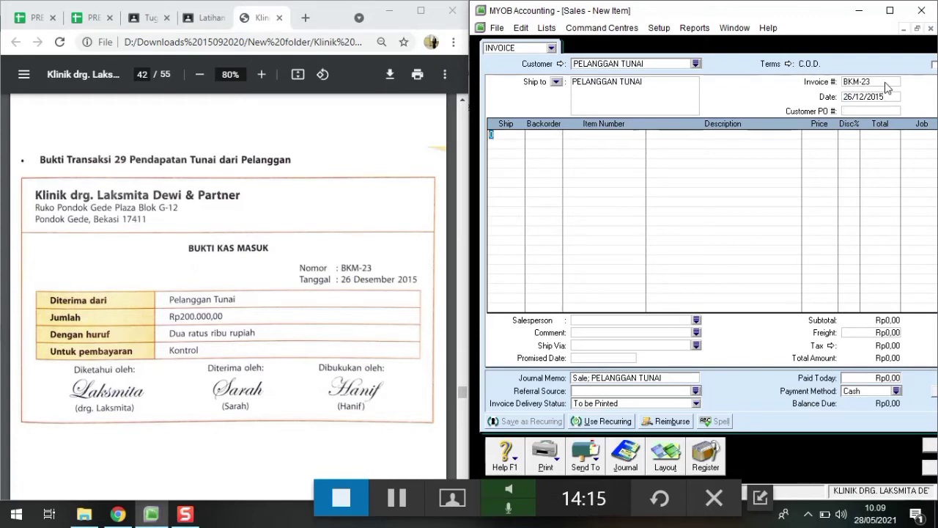
Add one unit of item SV15 KONTROL to invoice BKM-23 at a price of Rp200.000.
text(1)
key(Tab)
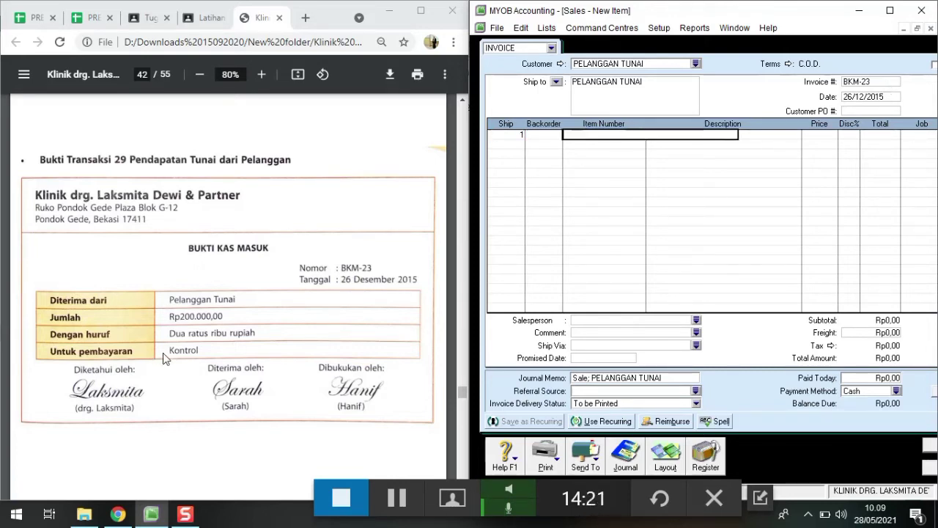
key(Tab)
key(Down)
key(Down)
key(Down)
key(Down)
key(Down)
key(Down)
key(Down)
key(Down)
key(Down)
key(Down)
key(Down)
key(Down)
key(Down)
key(Down)
key(Down)
key(Down)
key(Down)
key(Down)
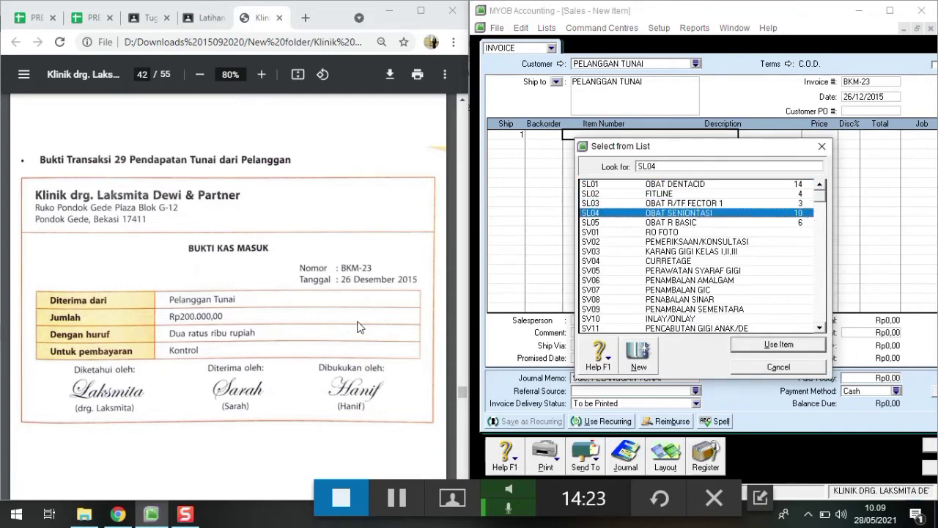
key(Down)
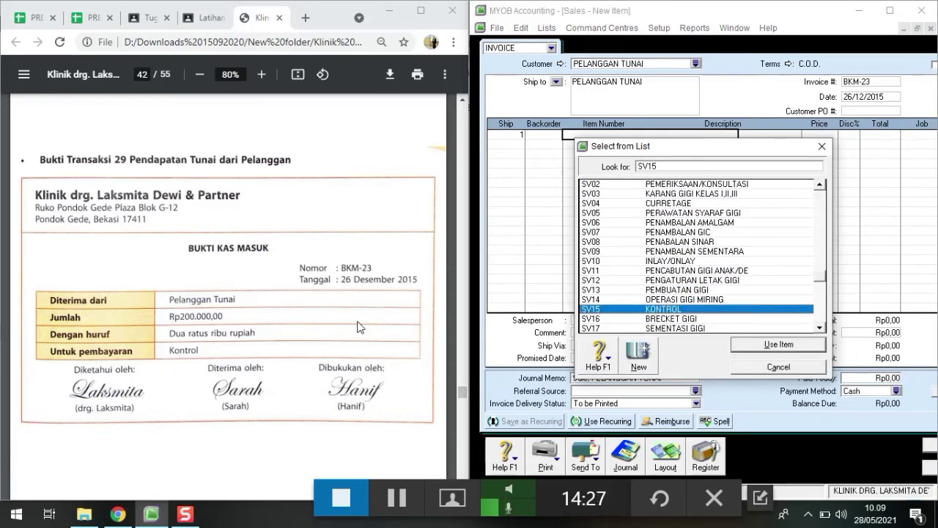
key(Return)
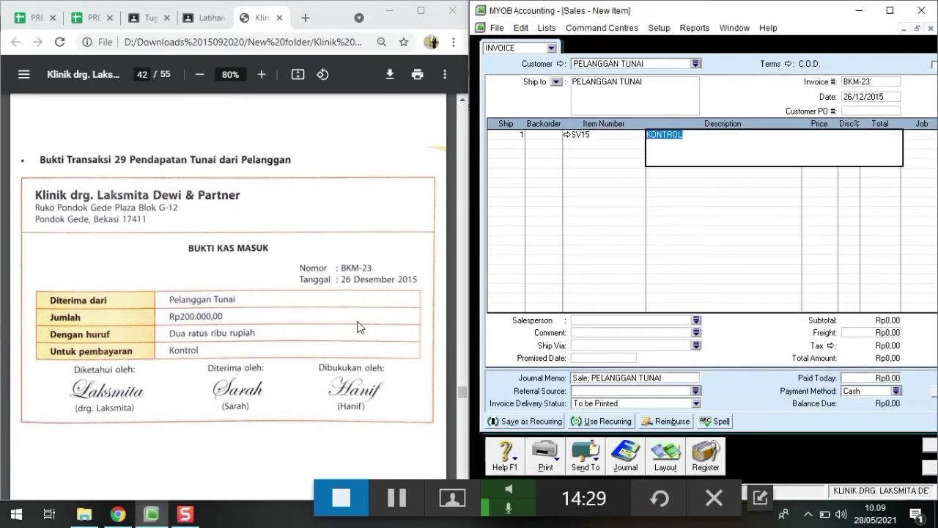
key(Tab)
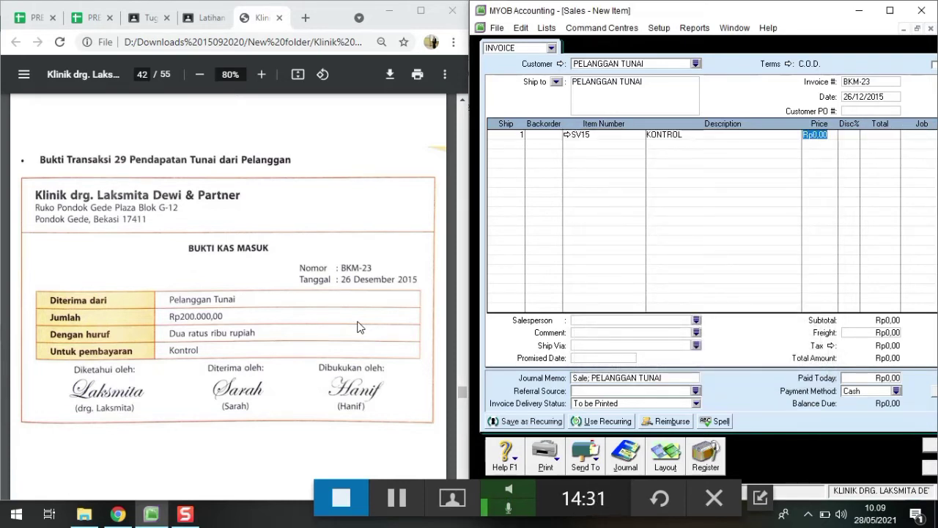
text(200.000)
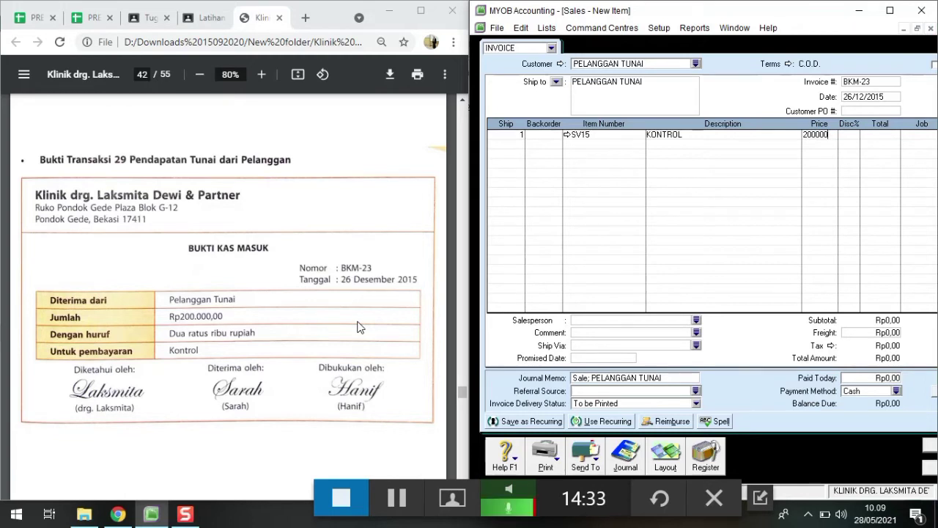
key(Return)
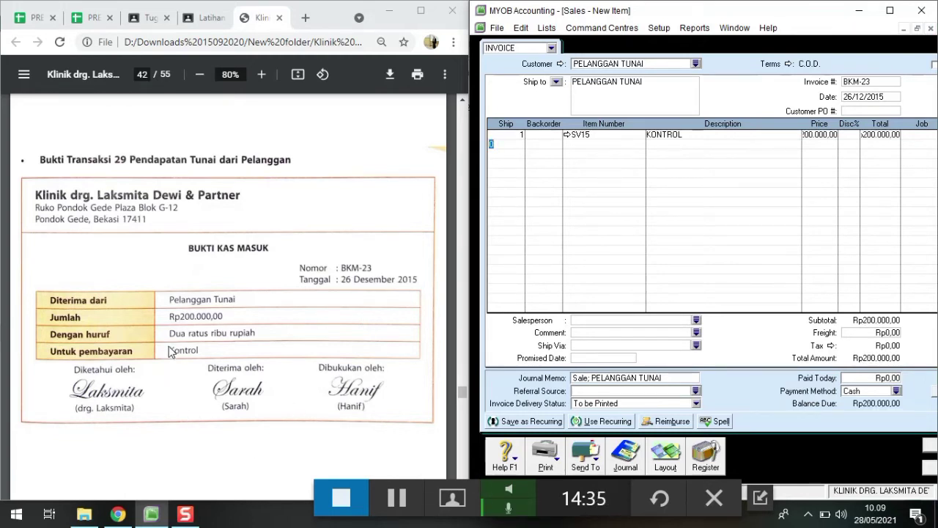
Enter Rp200.000 as the amount paid today and record invoice BKM-23.
click(870, 377)
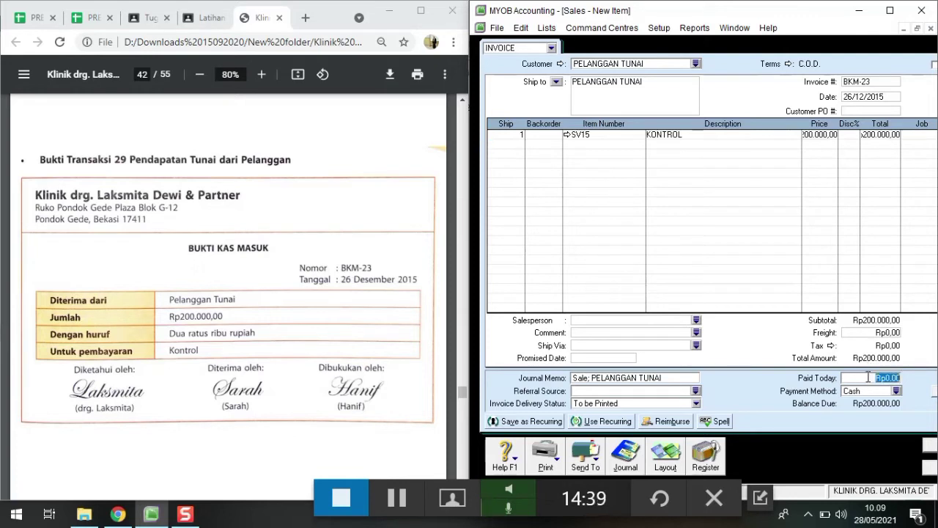
text(200.)
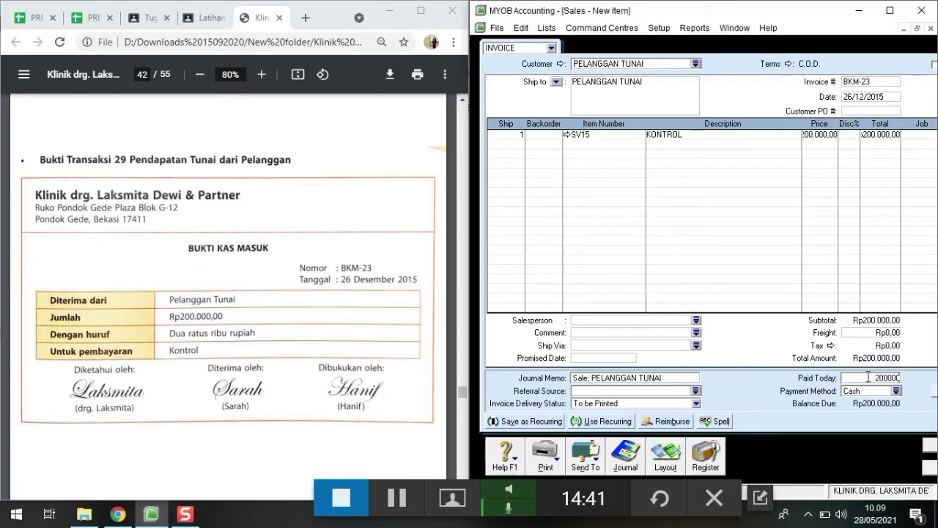
text(000)
key(Tab)
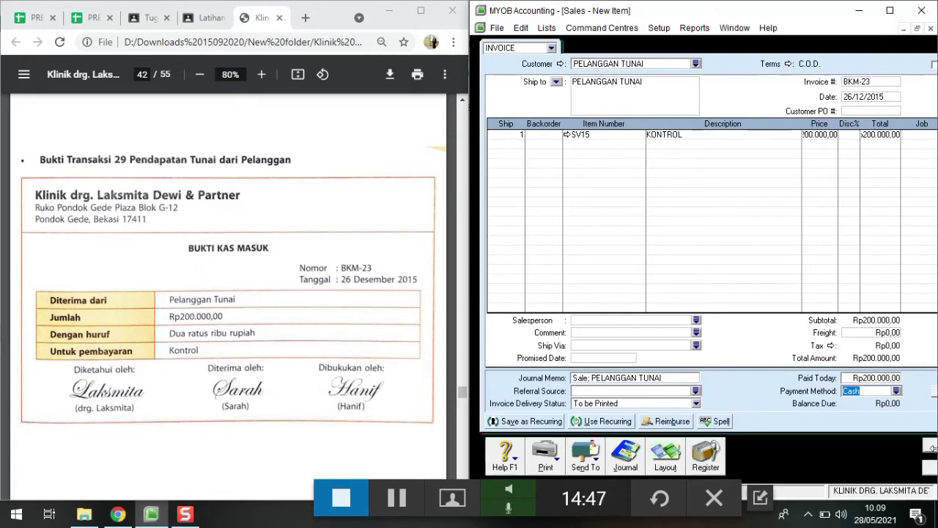
click(929, 446)
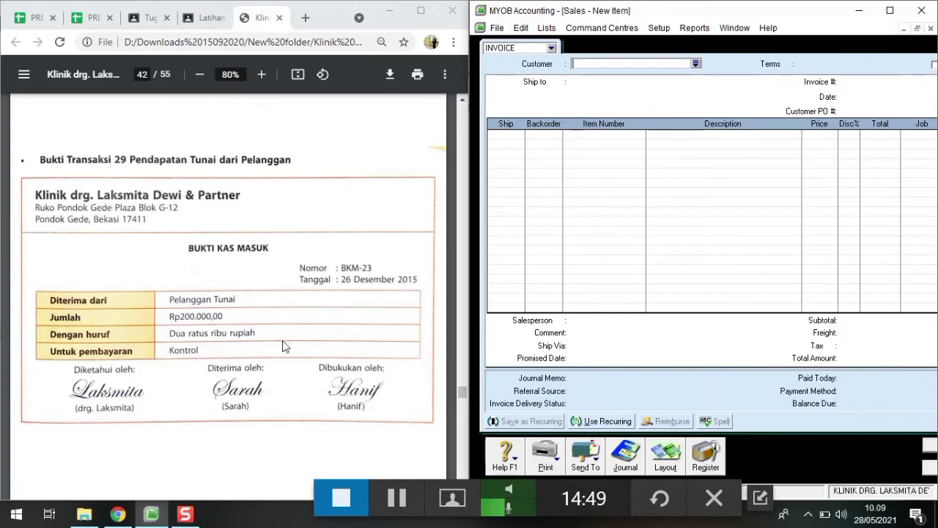
Start the invoice for the next cash receipt voucher: customer PELANGGAN TUNAI, invoice number BKM-24, date 26/12/2015.
scroll(284, 337, down, 6)
scroll(285, 333, down, 3)
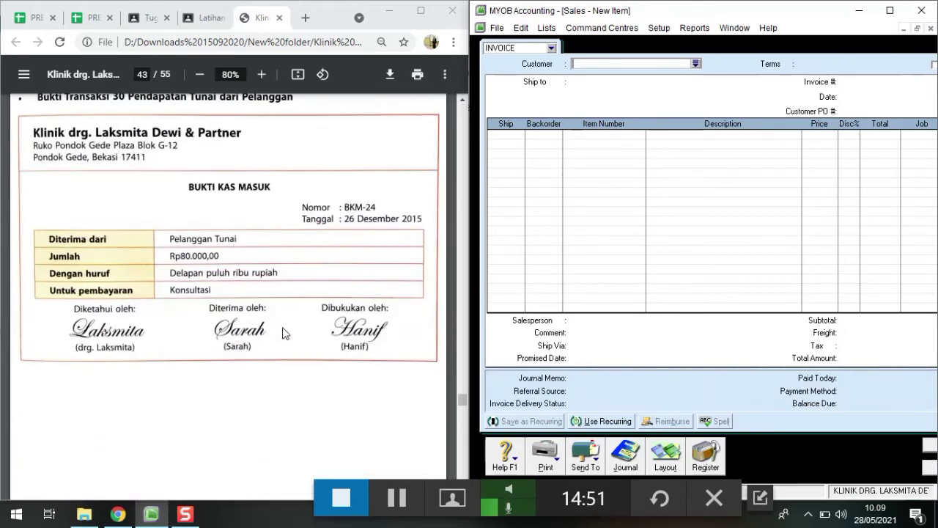
scroll(284, 333, up, 1)
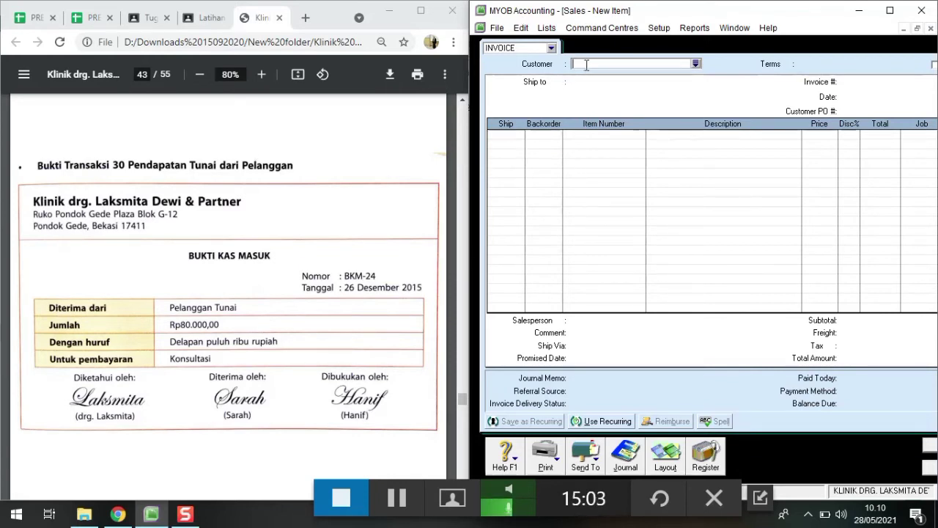
text(p)
key(Tab)
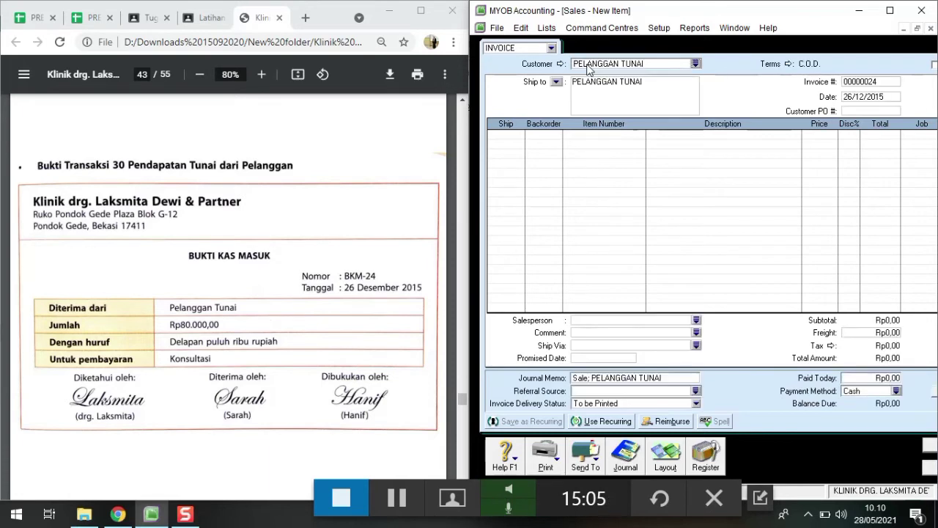
click(863, 82)
double_click(862, 82)
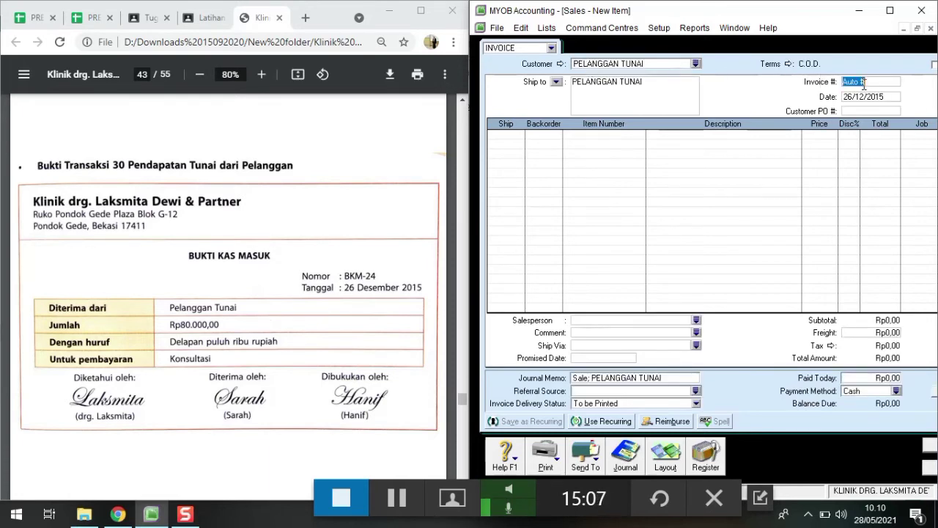
key(BackSpace)
text(BKM)
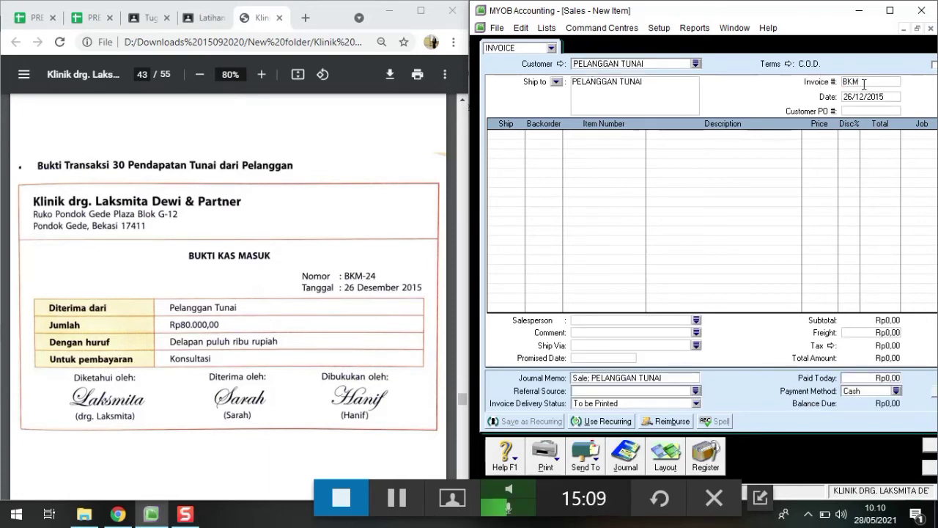
text(-)
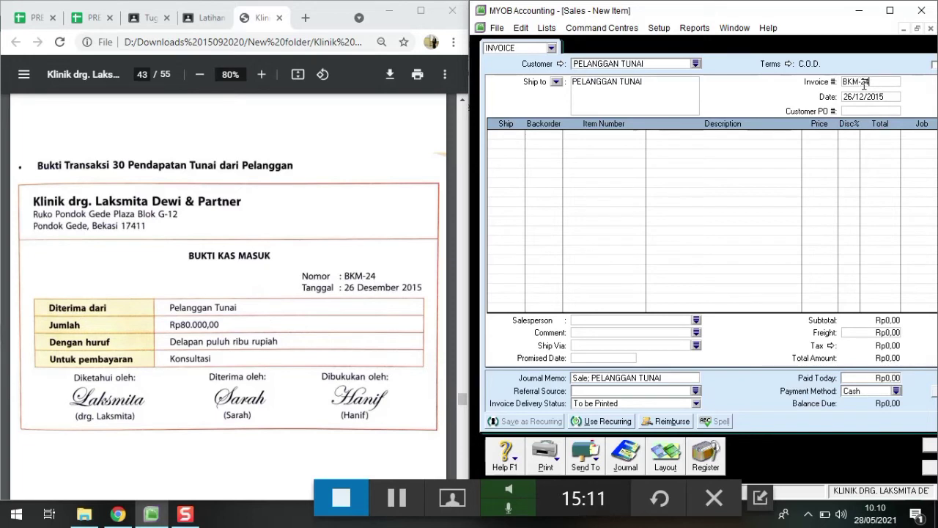
text(24)
key(Tab)
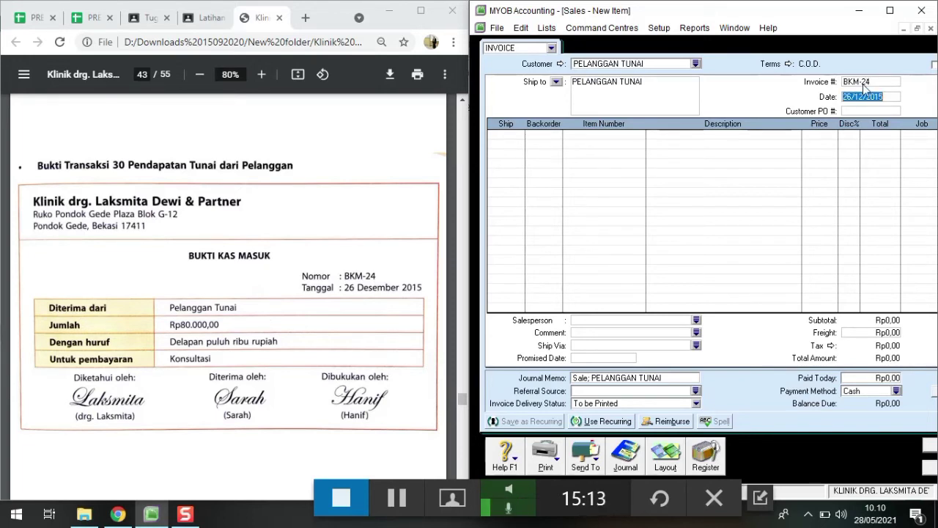
text(2)
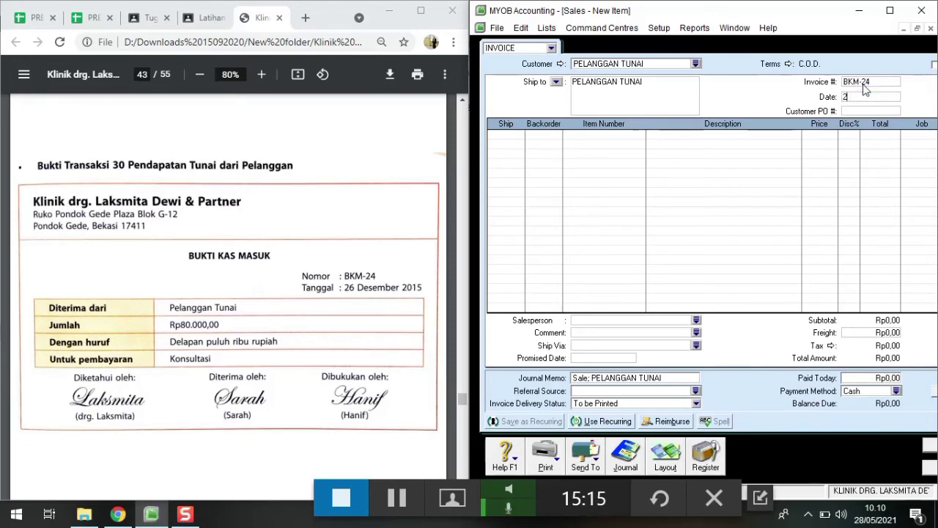
text(6/12/2015)
key(Tab)
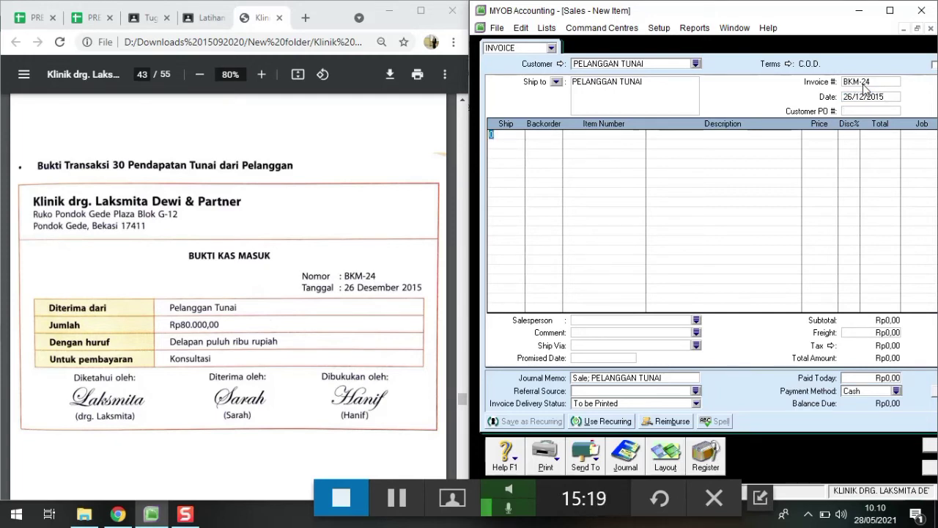
Add one unit of item SV20 KONSULTASI to invoice BKM-24 at a price of Rp80.000.
text(1)
key(Tab)
key(Tab)
key(Tab)
key(Down)
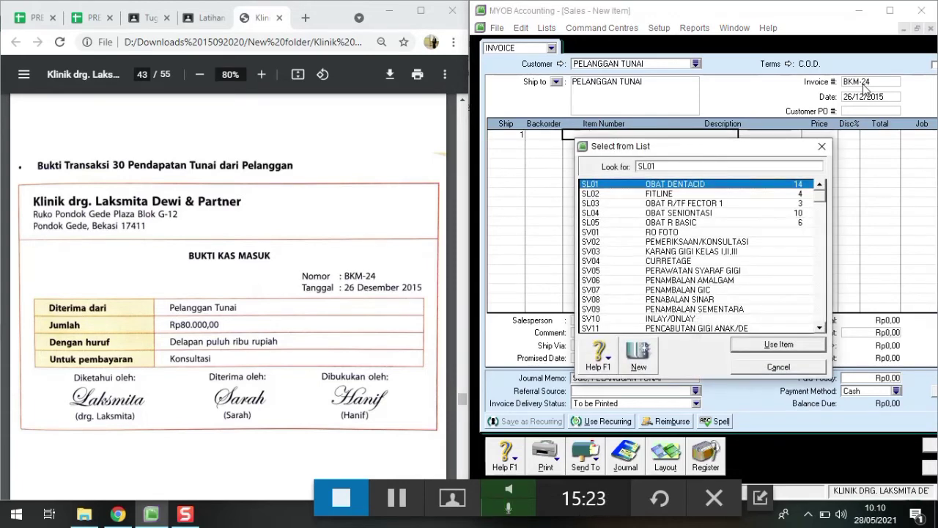
key(Down)
key(Down)
key(Down)
key(Down)
key(Down)
key(Down)
key(Down)
key(Down)
key(Down)
key(Down)
key(Down)
key(Down)
key(Down)
key(Down)
key(Down)
key(Down)
key(Down)
key(Down)
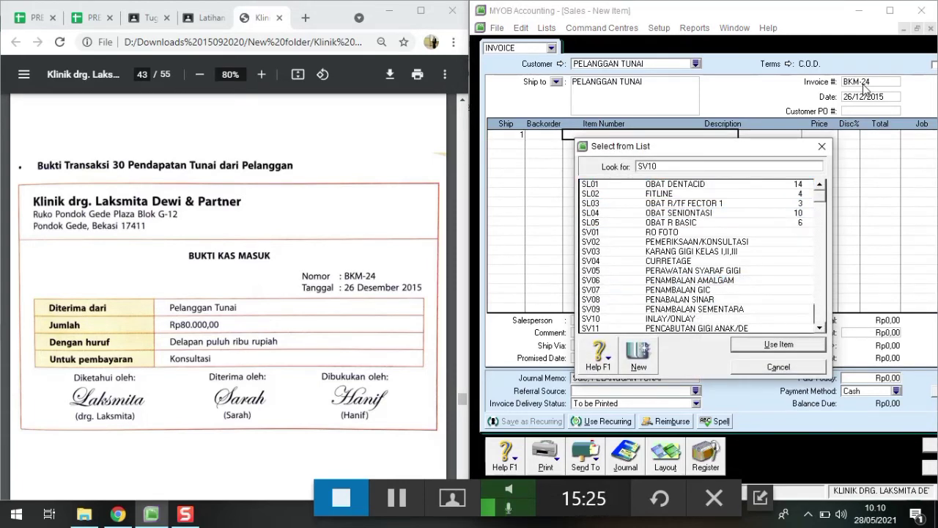
key(Down)
key(Down)
key(Down)
key(Down)
key(Down)
key(Down)
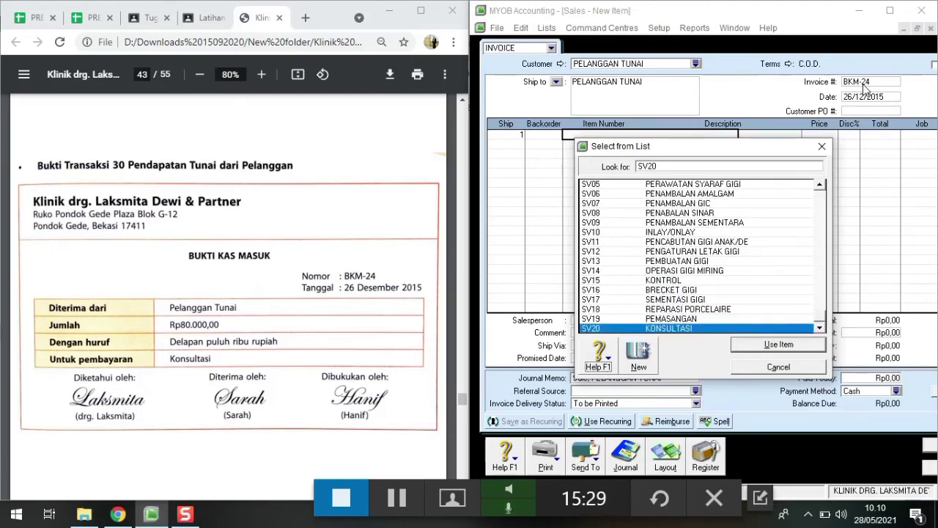
key(Return)
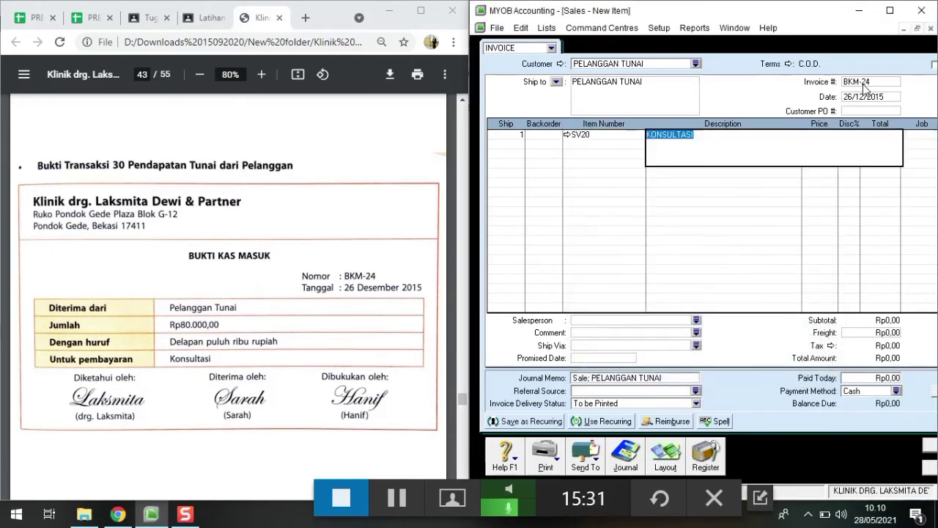
key(Tab)
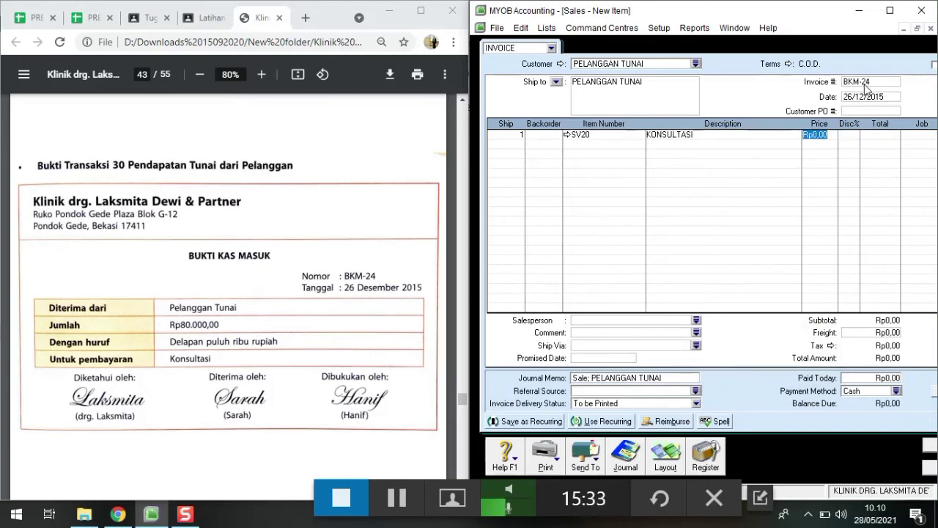
text(80000)
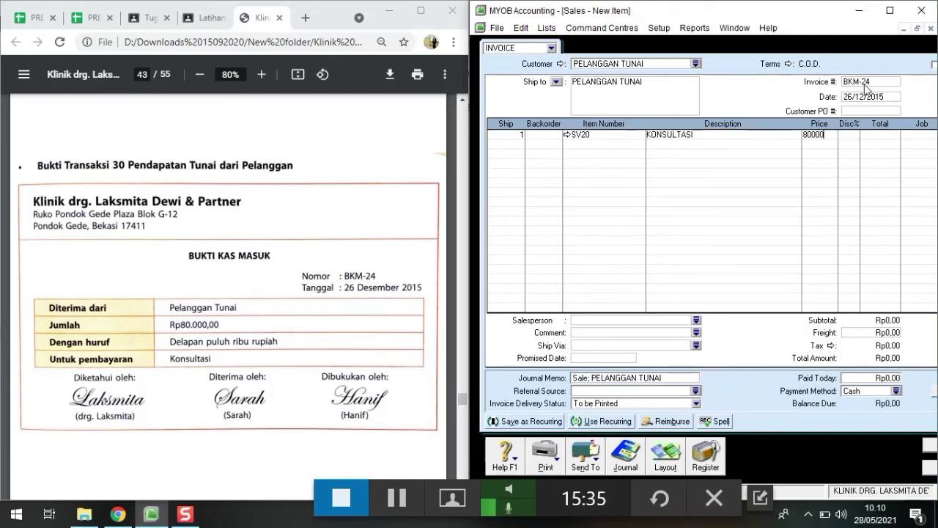
key(Return)
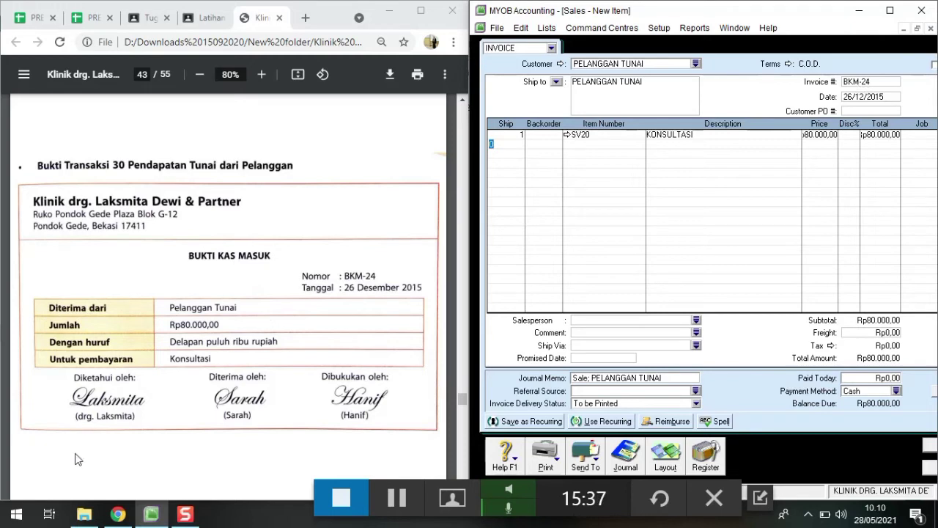
Enter Rp80.000 as the amount paid today and record invoice BKM-24.
click(874, 378)
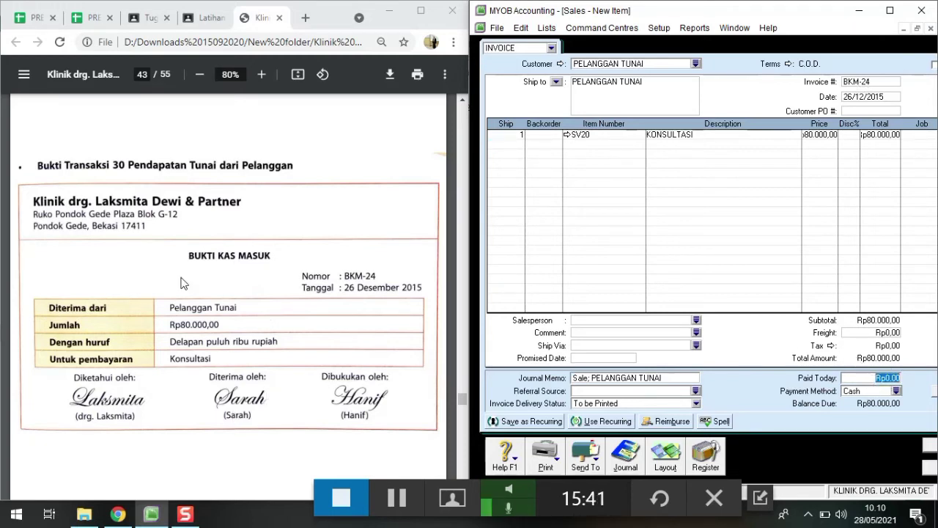
text(80000)
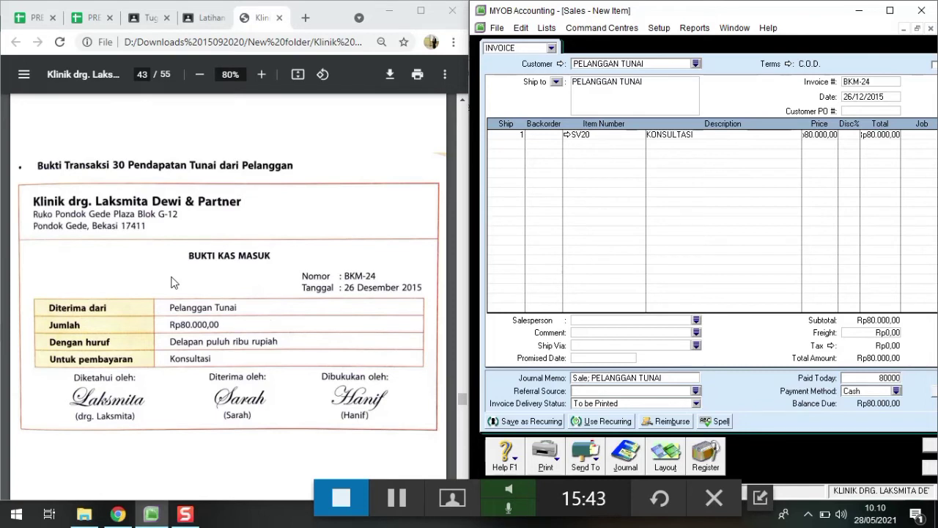
key(Tab)
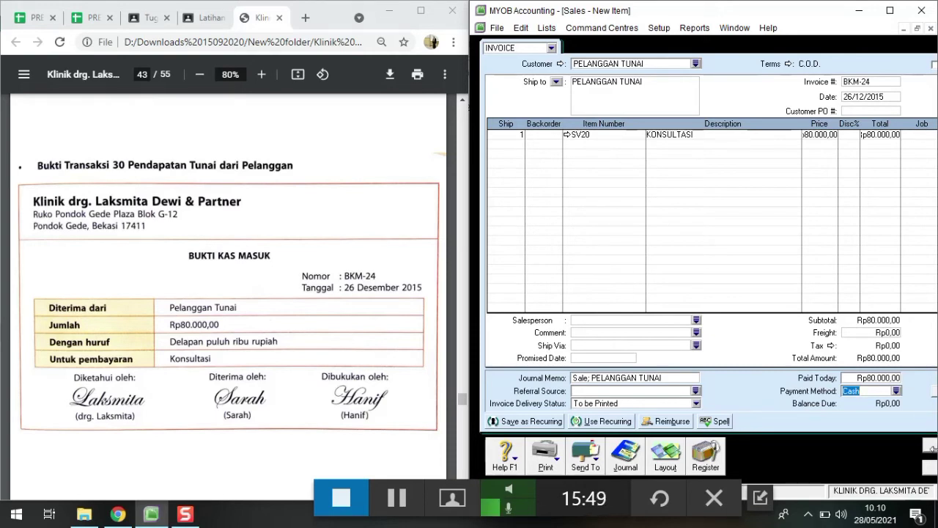
click(931, 447)
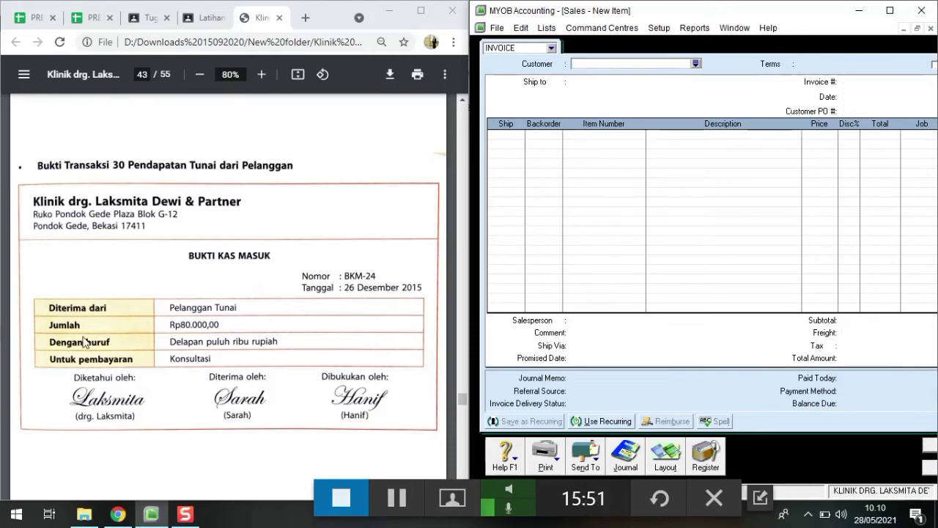
Leave the sales entry and start a Pay Bills payment to supplier HARLEX TOOTH BRUSH INDUSTRY for the next voucher.
scroll(84, 342, down, 10)
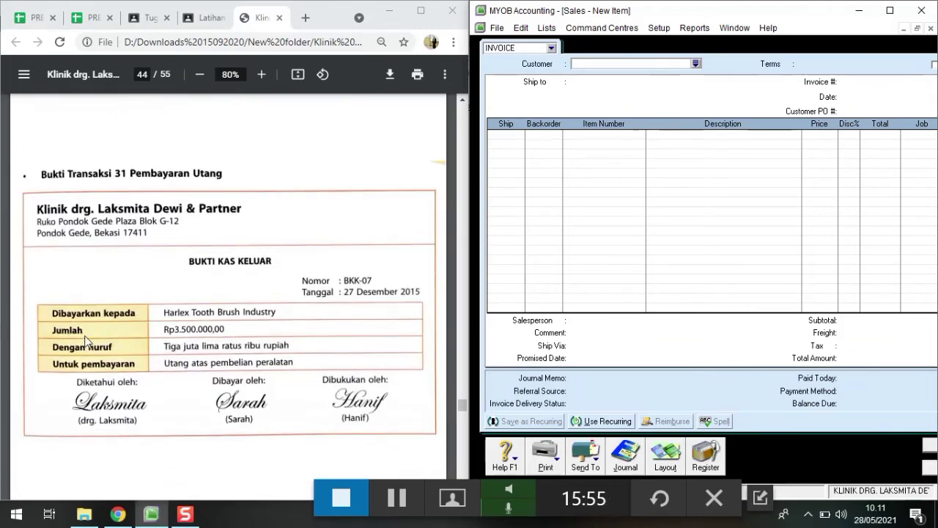
click(928, 469)
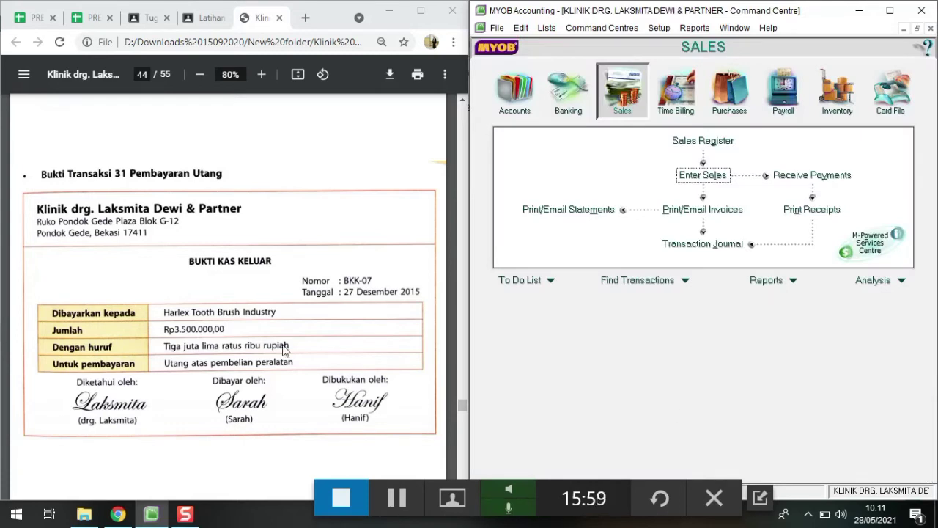
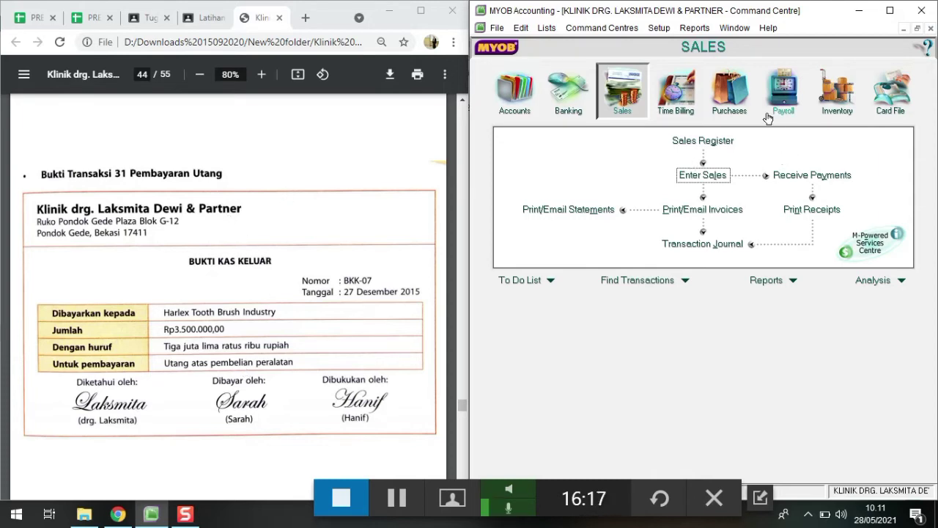
click(721, 107)
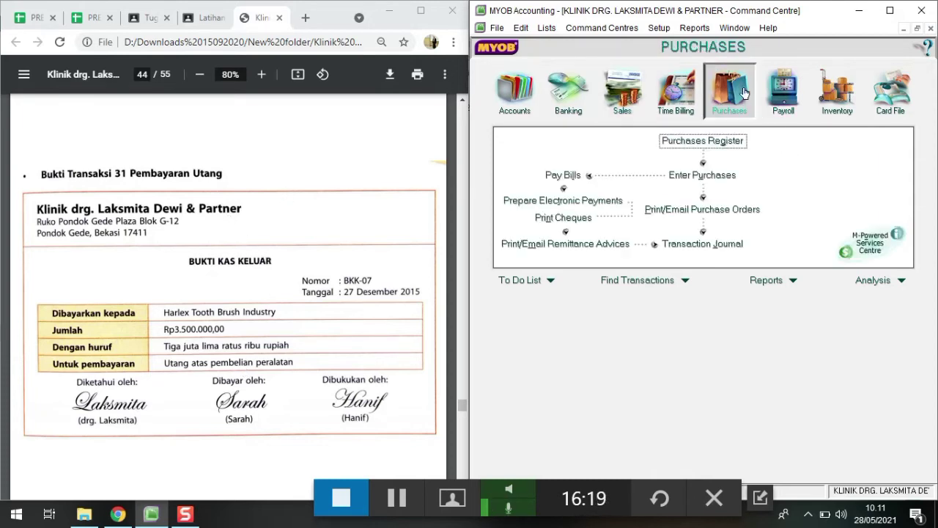
click(558, 178)
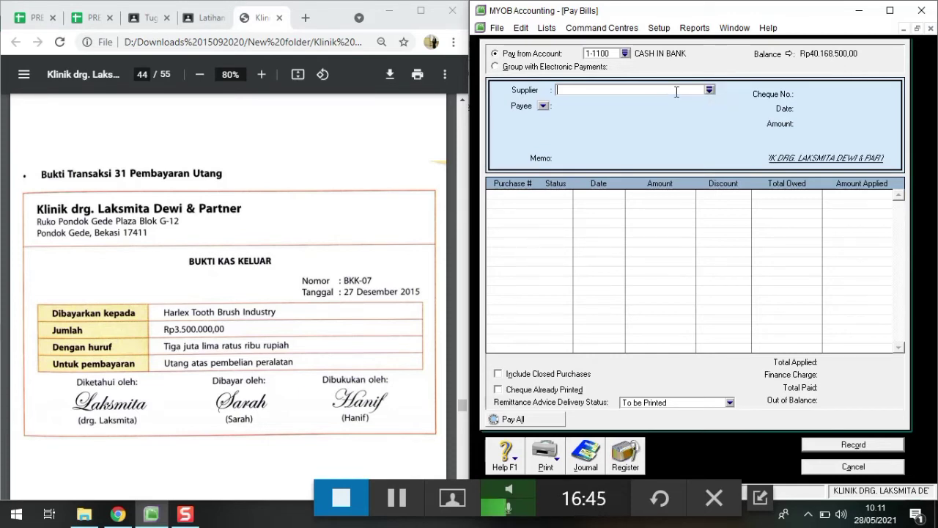
text(HARLEX TOOTH BRUSH INDUSTRY)
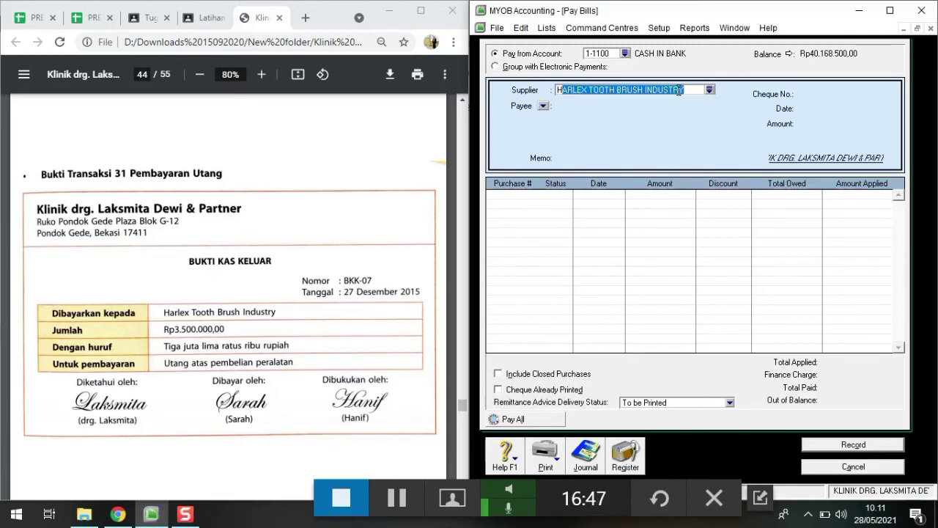
key(Tab)
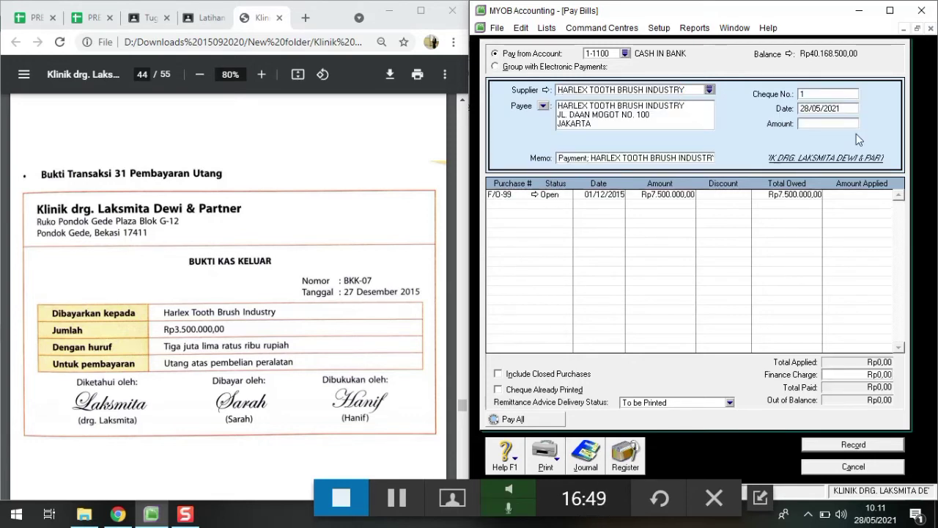
Fill in the bill payment with cheque number BKK-07, date 27/12/2015 and amount Rp3.500.000.
click(822, 94)
text(B)
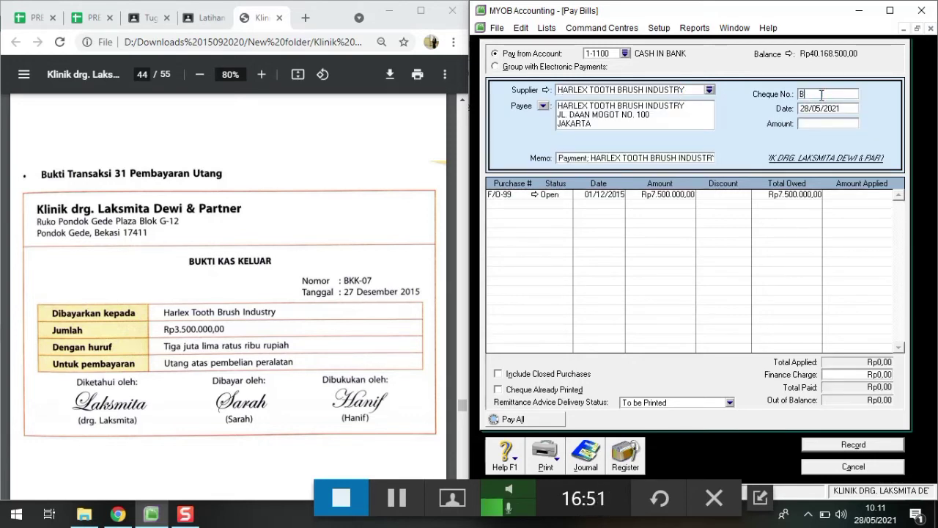
text(KK-07)
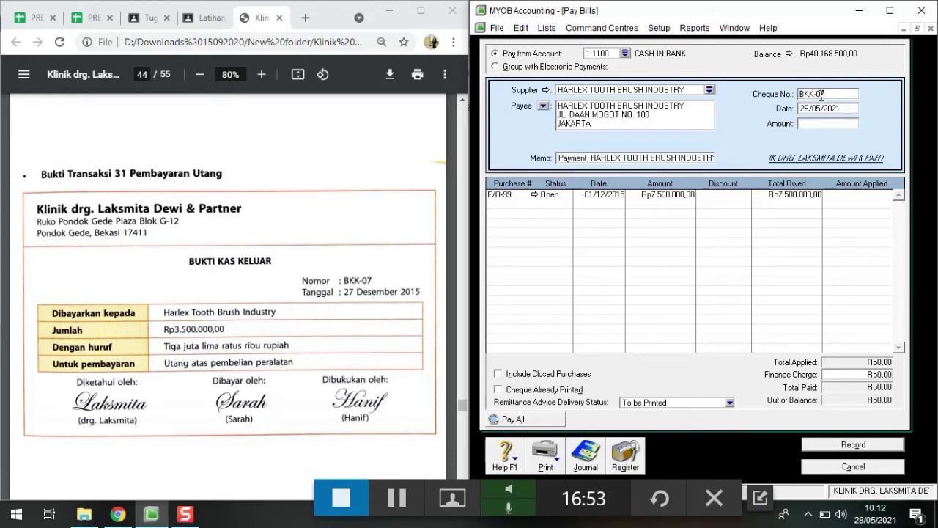
text(27/12/)
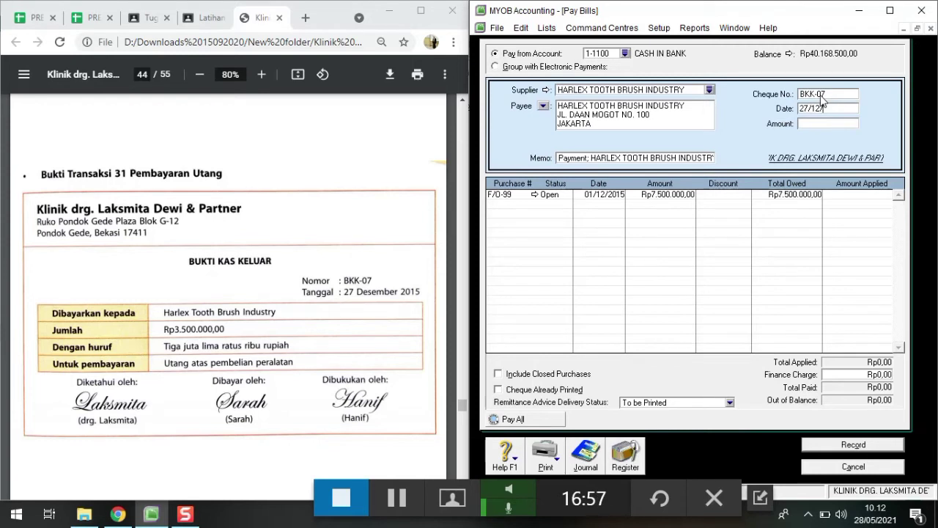
text(2015)
key(Tab)
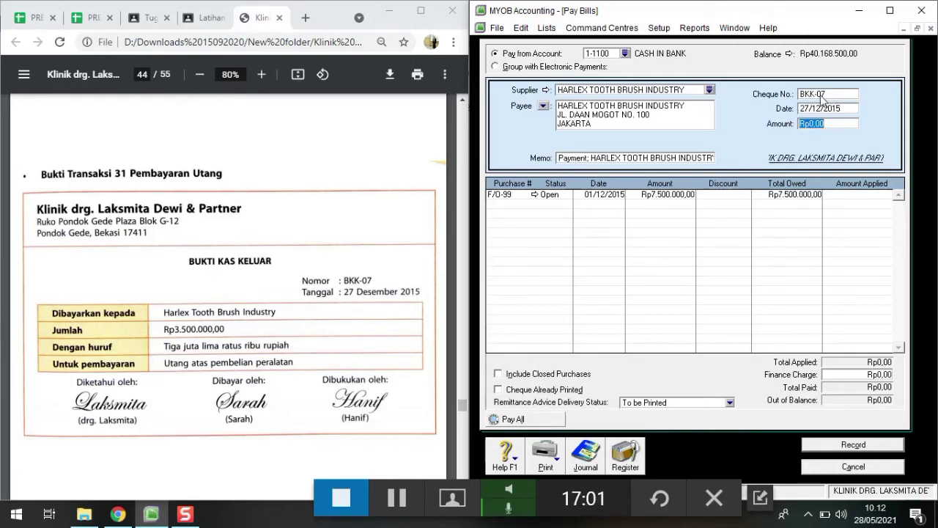
text(3.500.0)
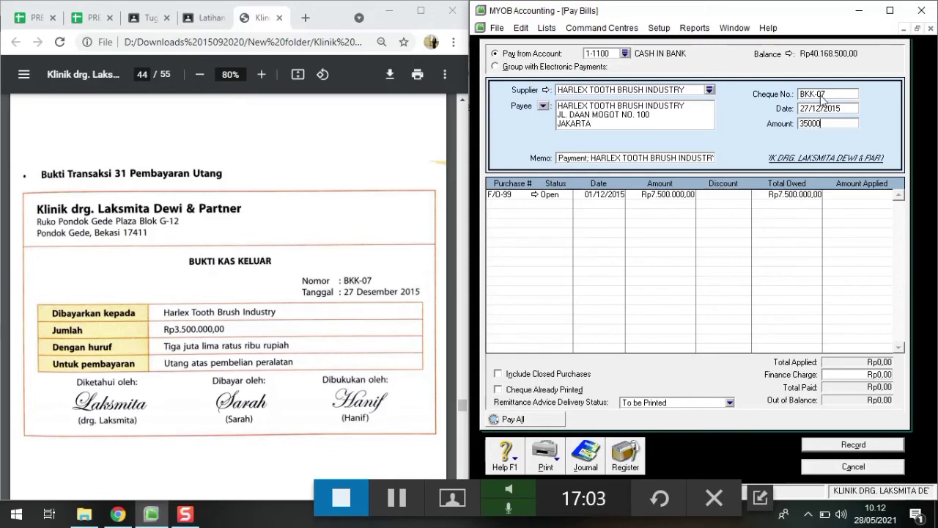
text(00)
key(Tab)
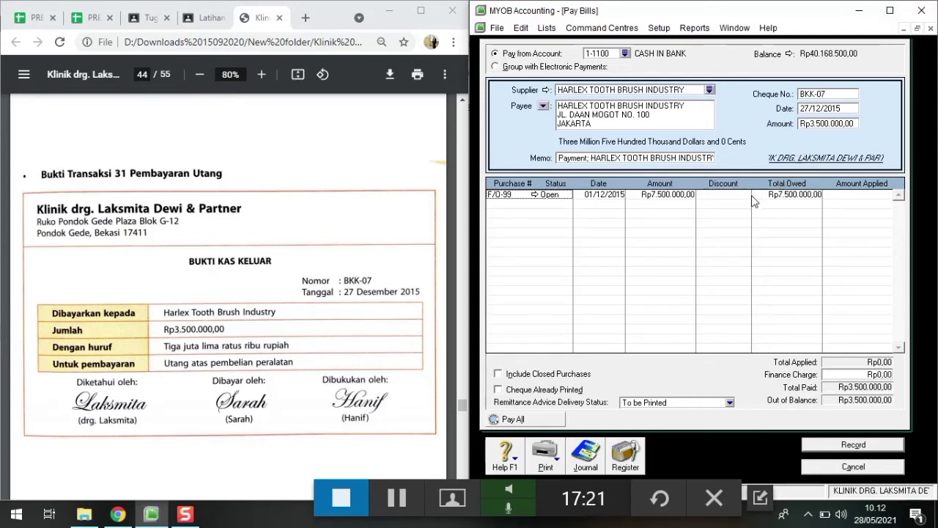
Apply Rp3.500.000 to purchase F/O-99, review the transaction recap, and record the BKK-07 payment.
click(848, 197)
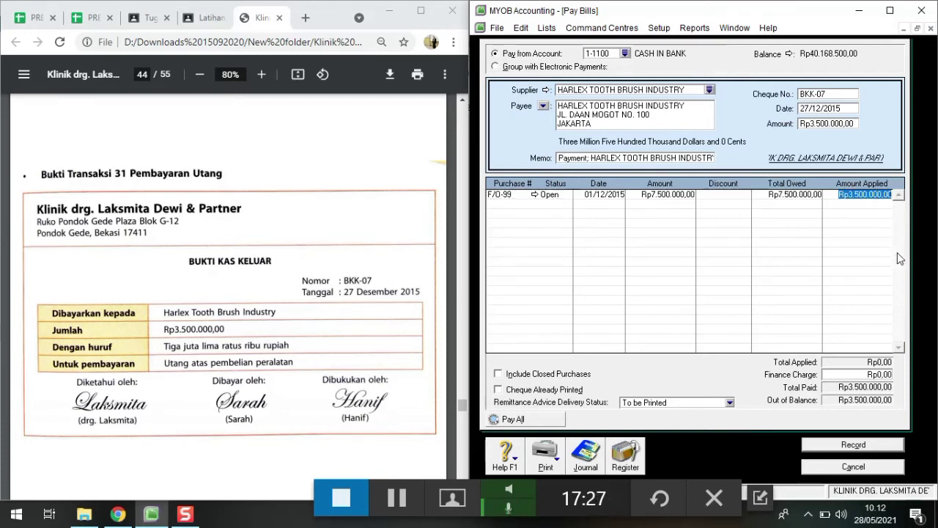
key(Tab)
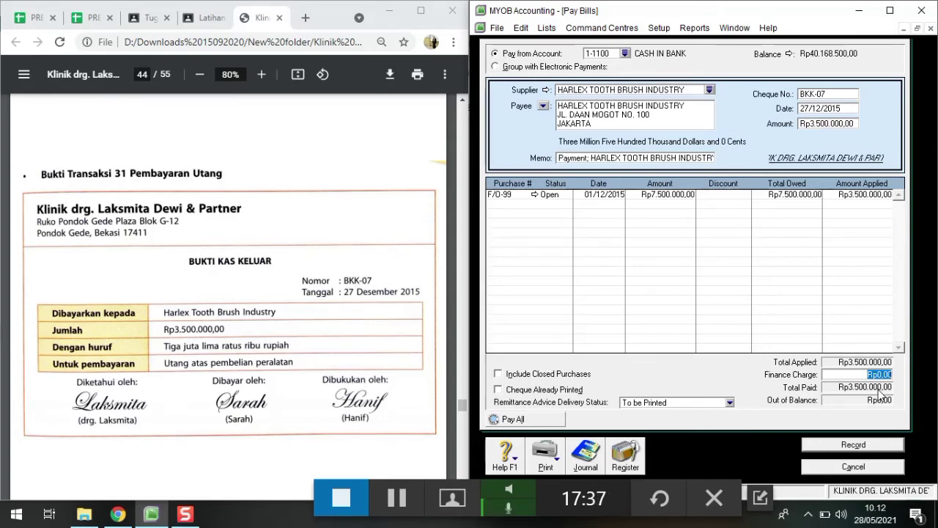
key(ctrl+r)
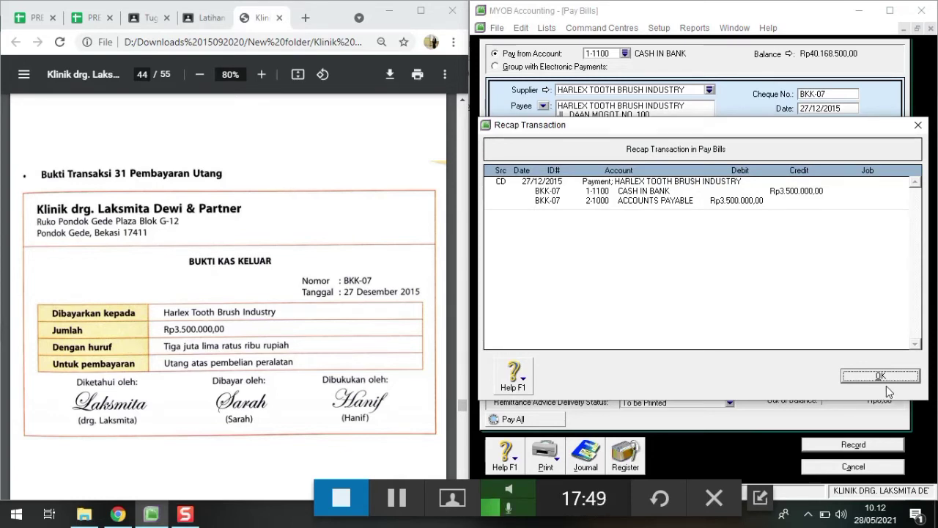
click(881, 376)
click(874, 446)
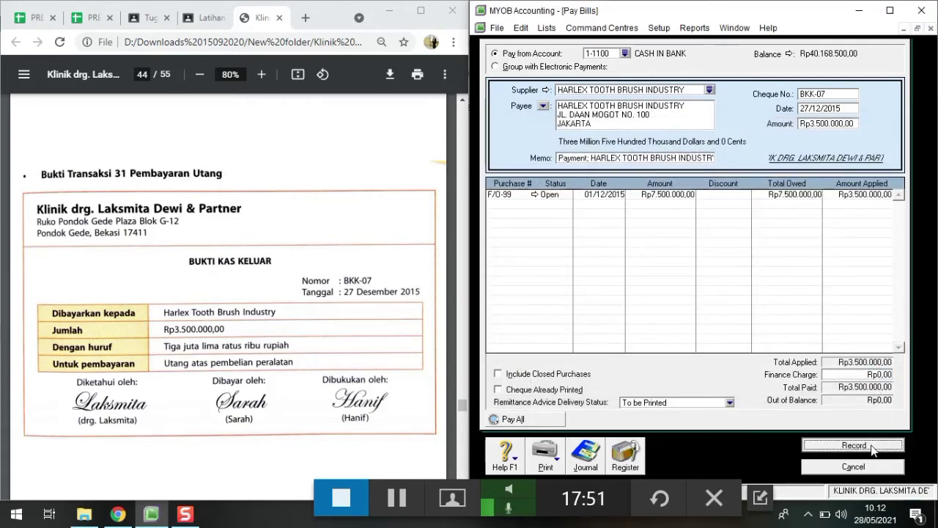
click(855, 467)
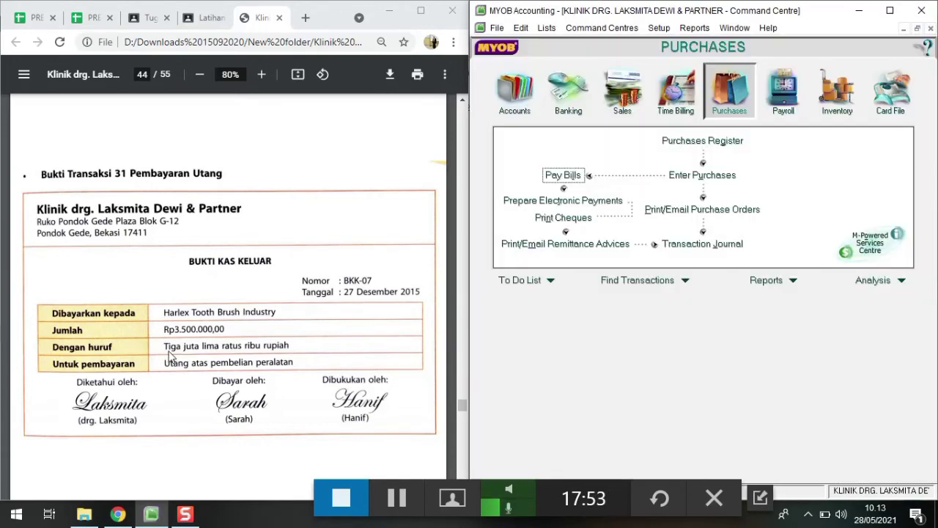
Start a Spend Money entry for the cash supplies purchase voucher with cheque number BKK-08 and date 28/12/2015.
scroll(167, 354, down, 6)
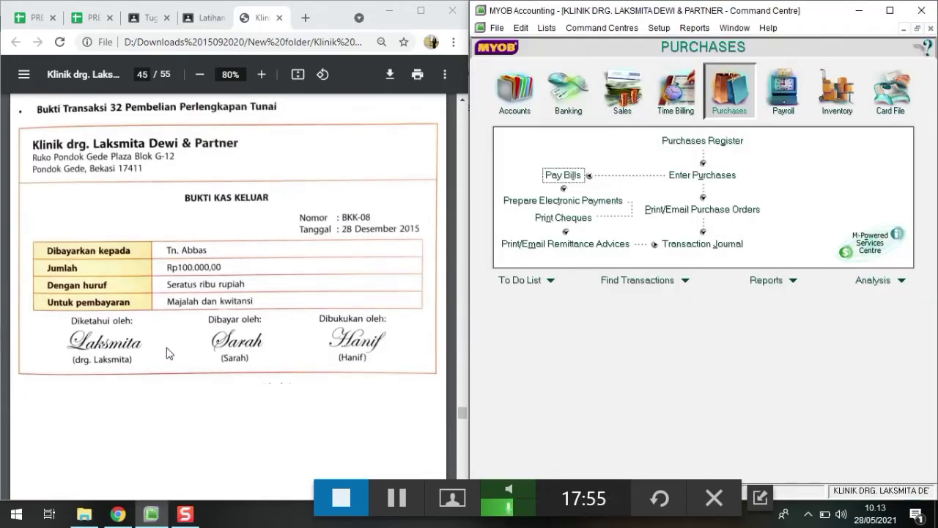
scroll(165, 352, up, 1)
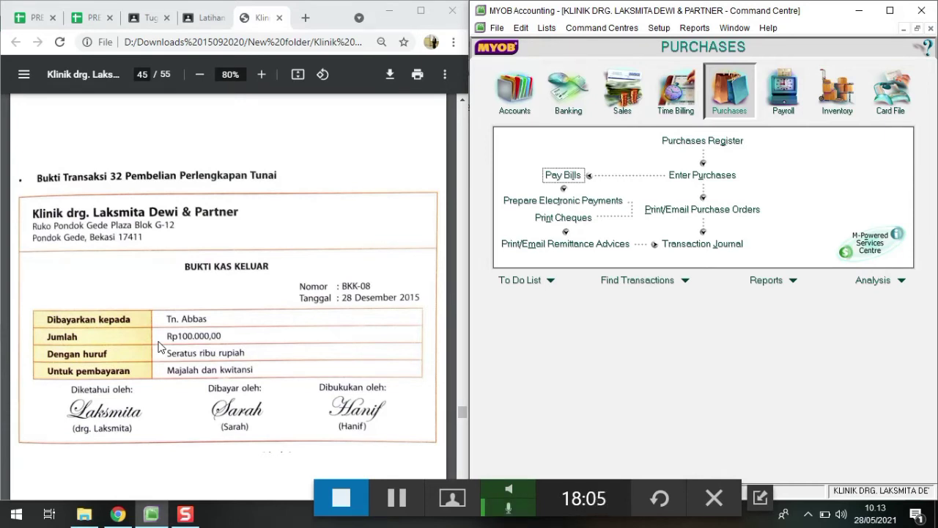
click(569, 110)
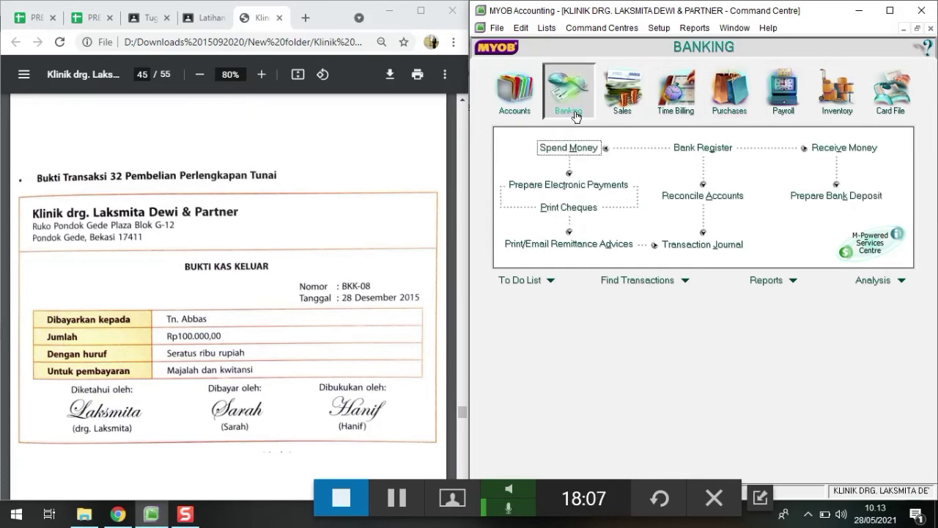
click(575, 148)
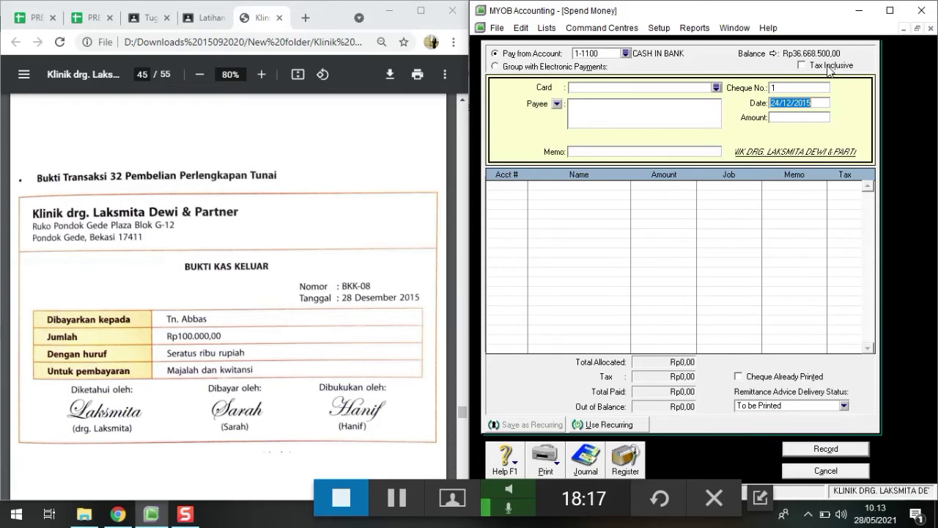
click(796, 88)
text(B)
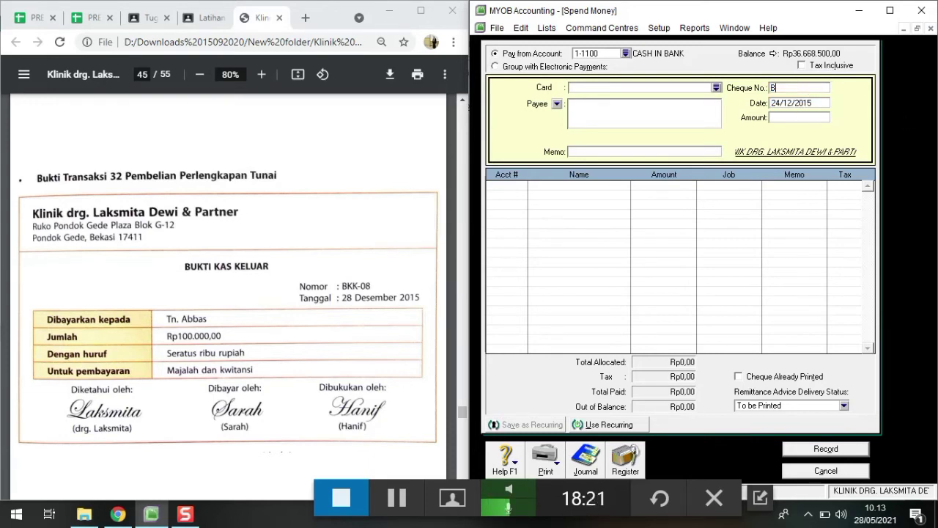
text(KK-08)
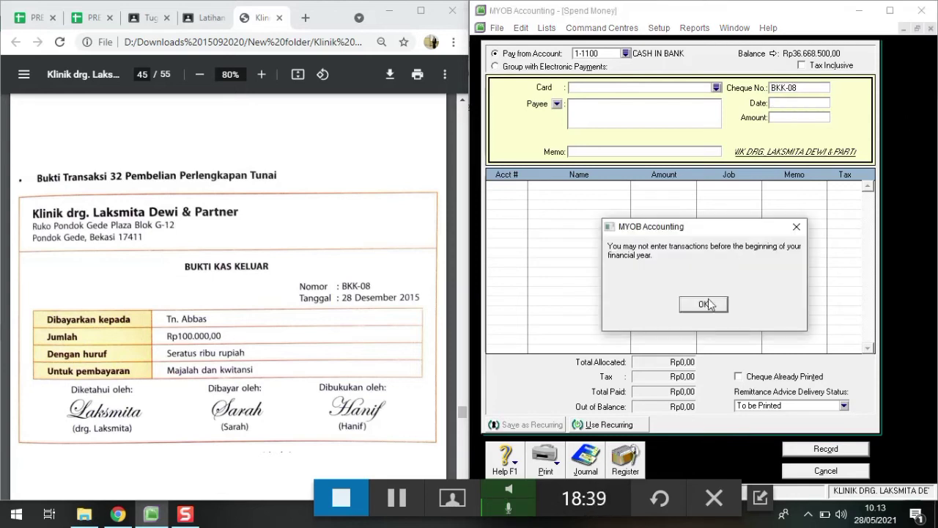
click(704, 306)
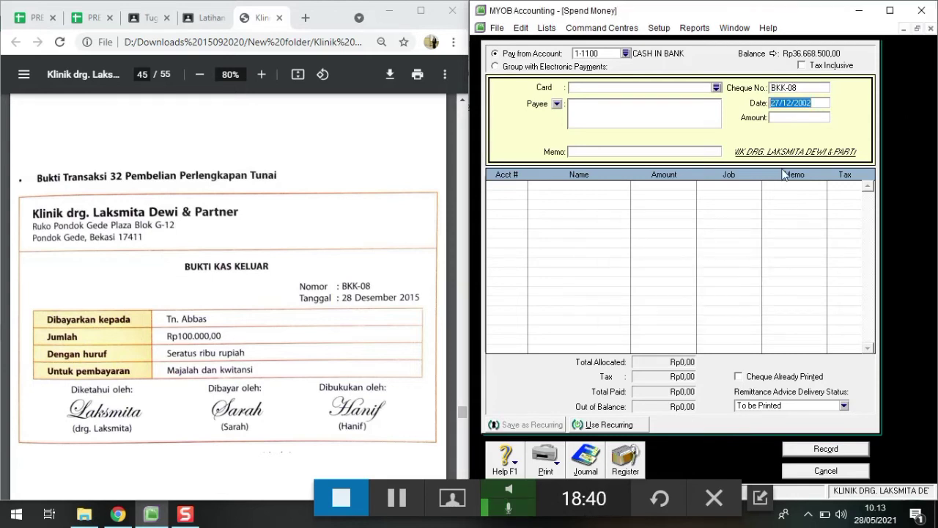
text(28)
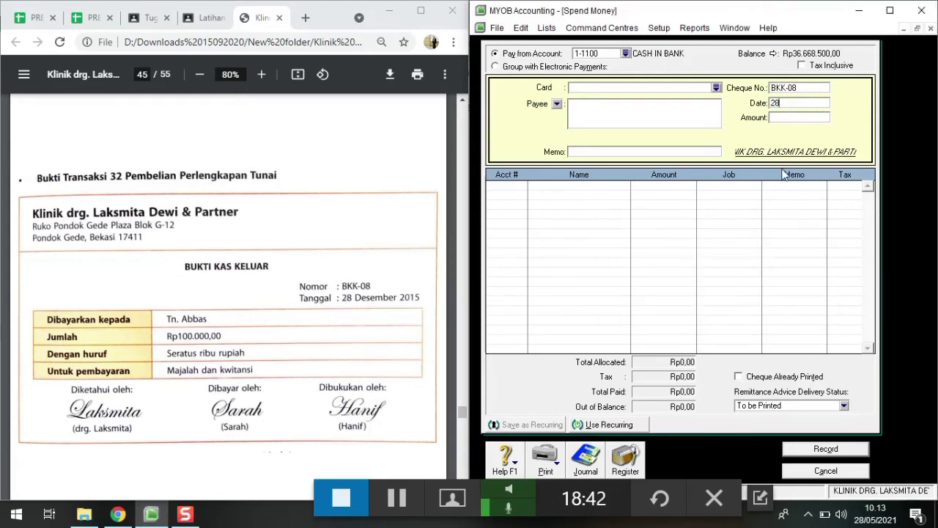
text(/12/2015)
key(Tab)
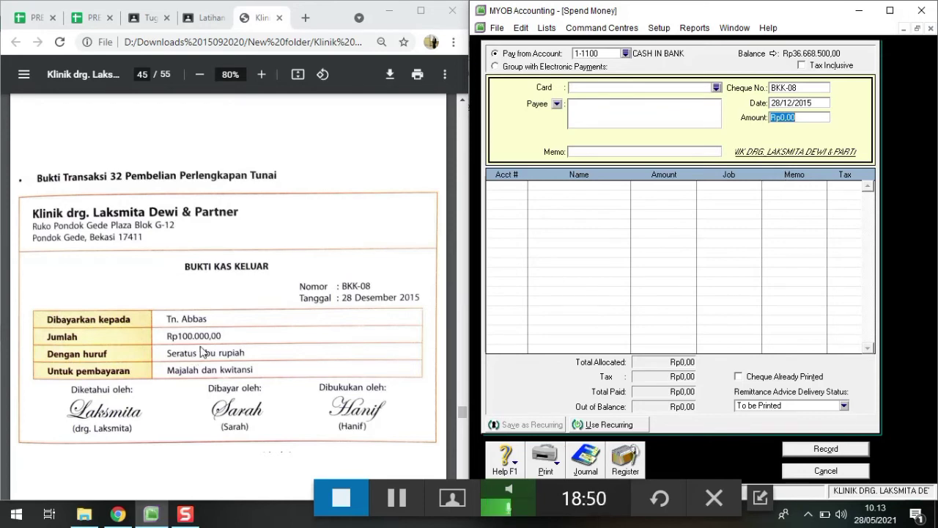
Set the BKK-08 amount to Rp100.000 and enter the memo PEMBELIAN MAJALAH DAN KWITANSI.
text(100)
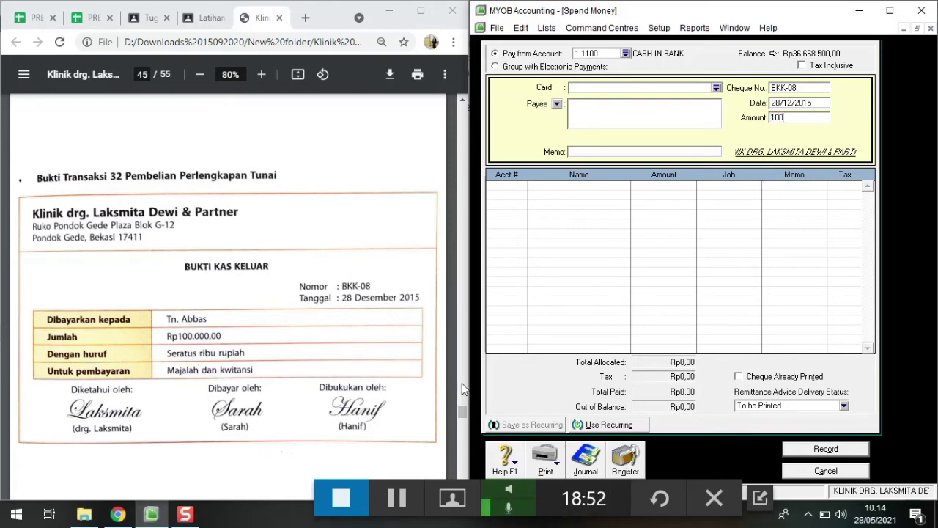
text(.000)
key(Tab)
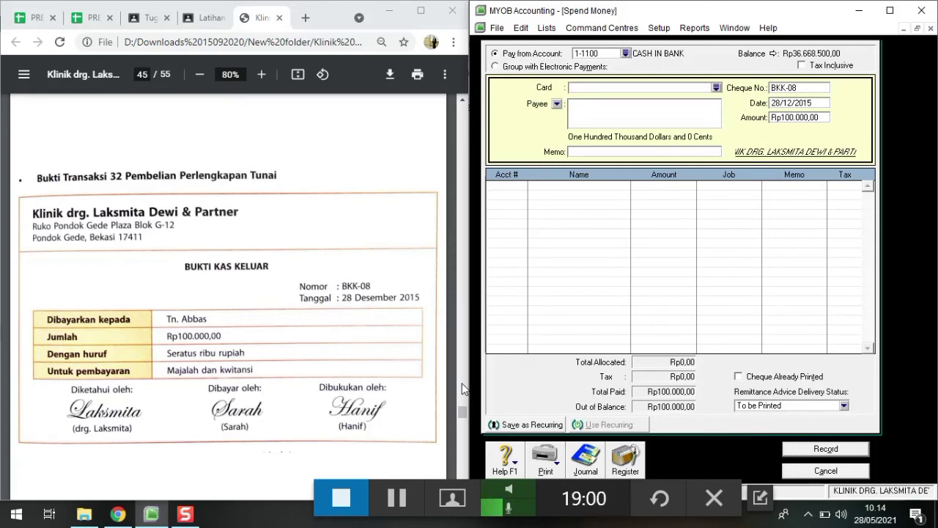
text(PEMBELIAN M)
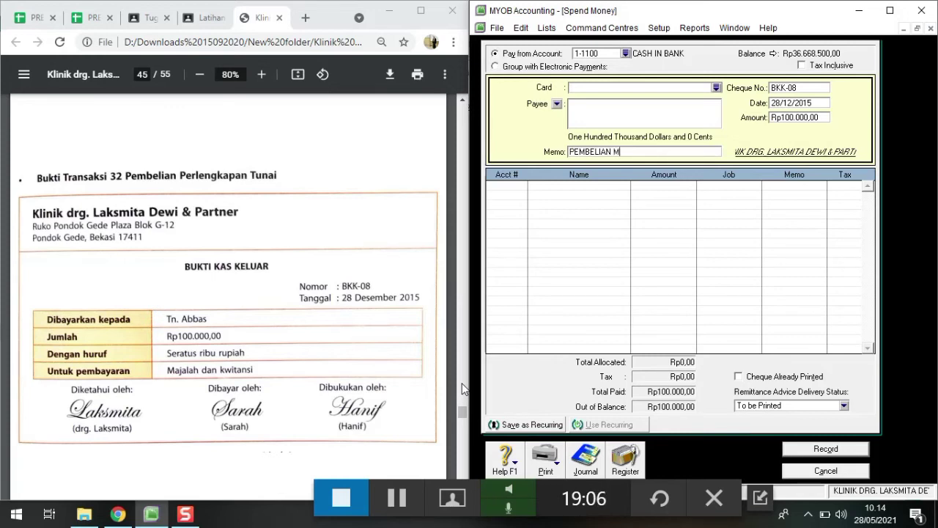
text(AJALAH DAN KWITANSAI)
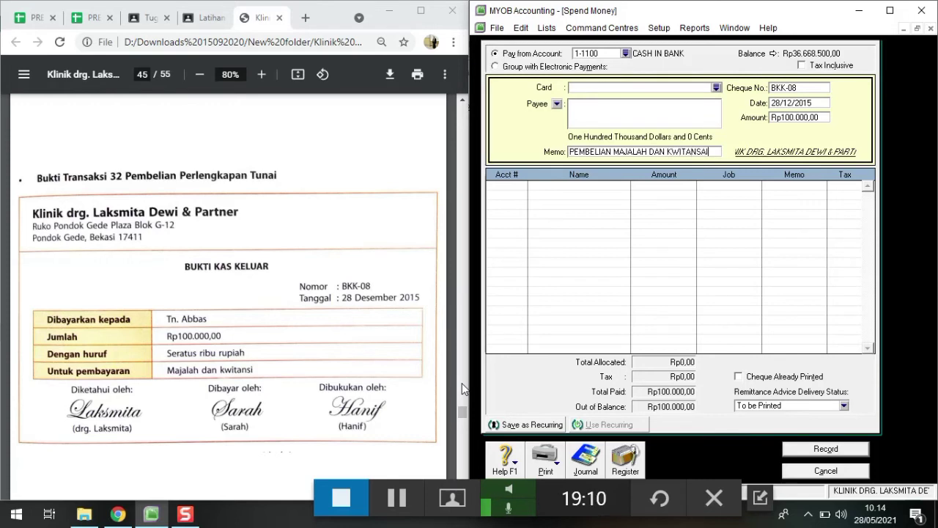
key(BackSpace)
key(BackSpace)
key(BackSpace)
key(Tab)
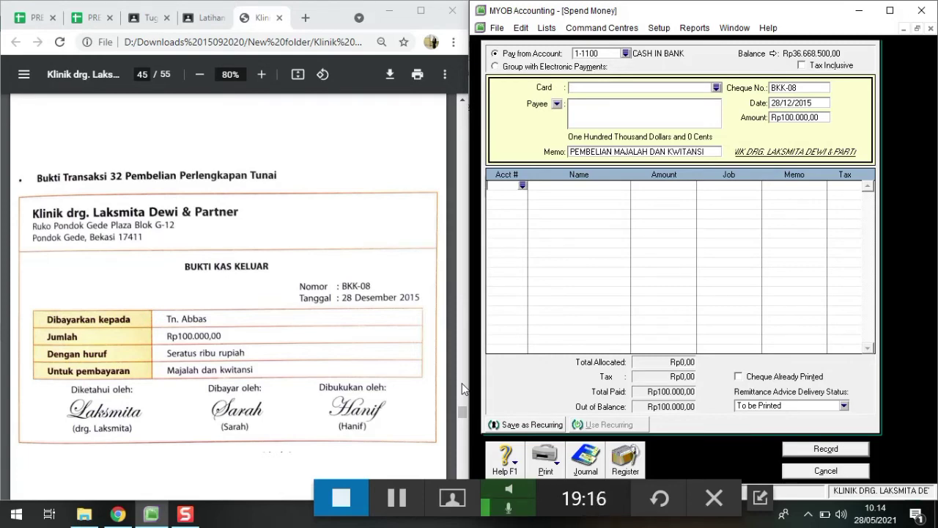
Allocate the Rp100.000 of BKK-08 to account 1-1400 SUPPLIES.
text(6-)
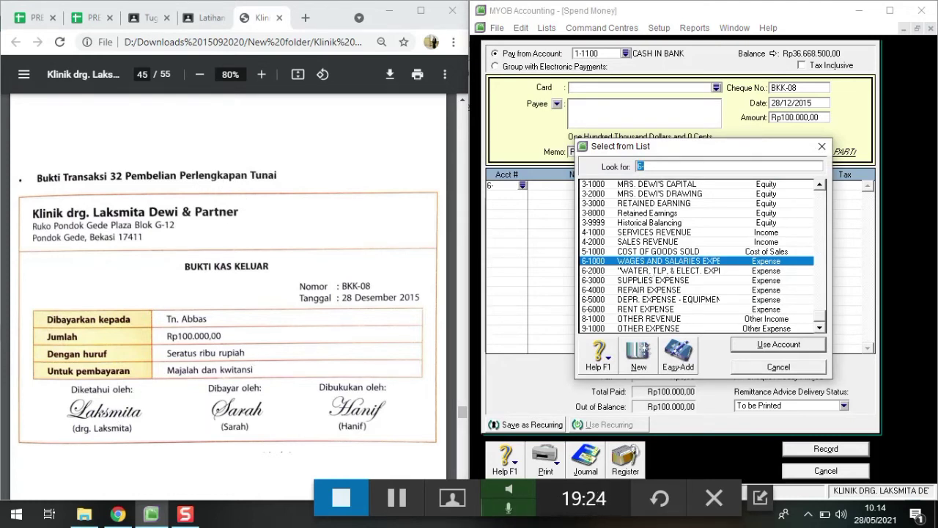
text(1)
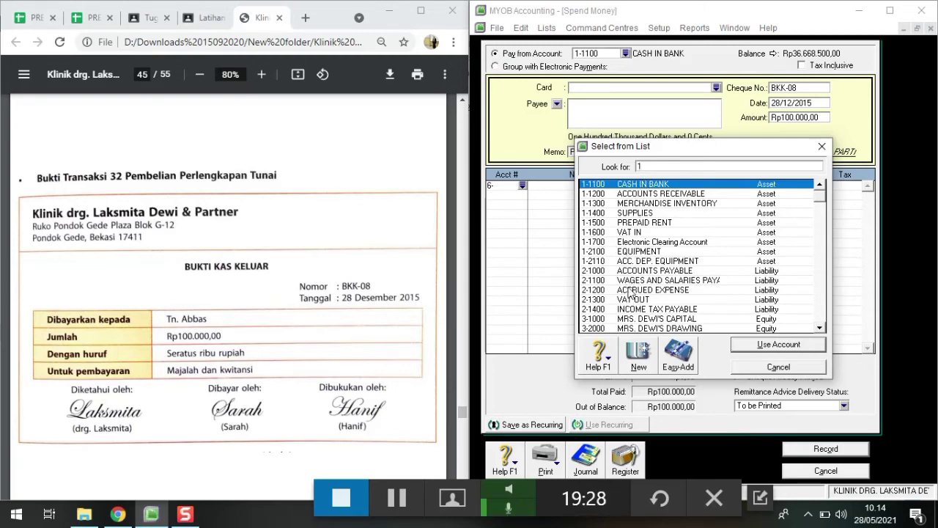
scroll(651, 249, down, 2)
text(-1400)
click(763, 348)
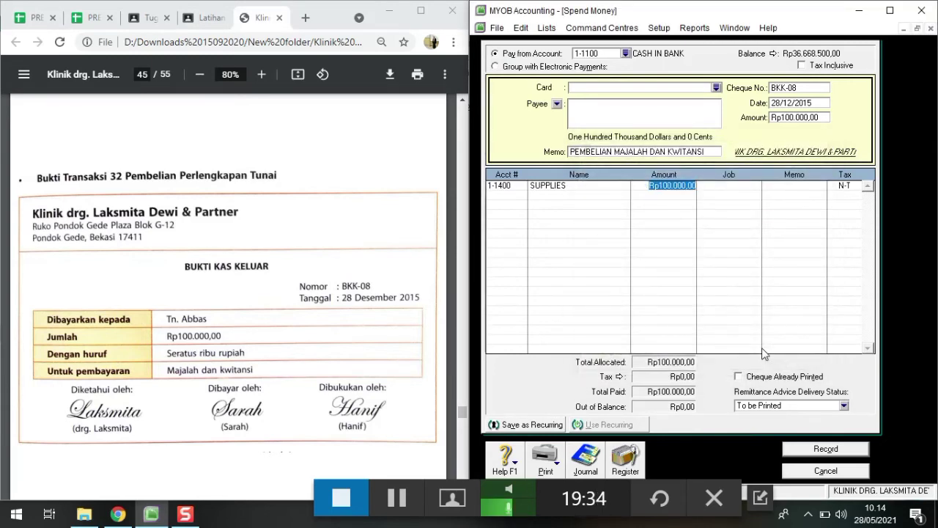
Complete the BKK-08 allocation line, review the transaction recap, record the payment, and leave Spend Money.
key(Tab)
key(Tab)
key(Tab)
key(Tab)
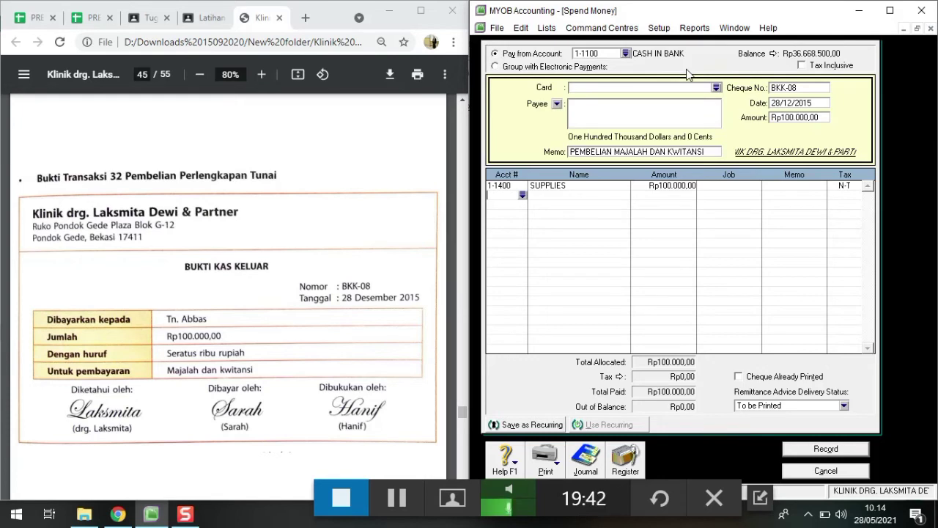
key(ctrl+r)
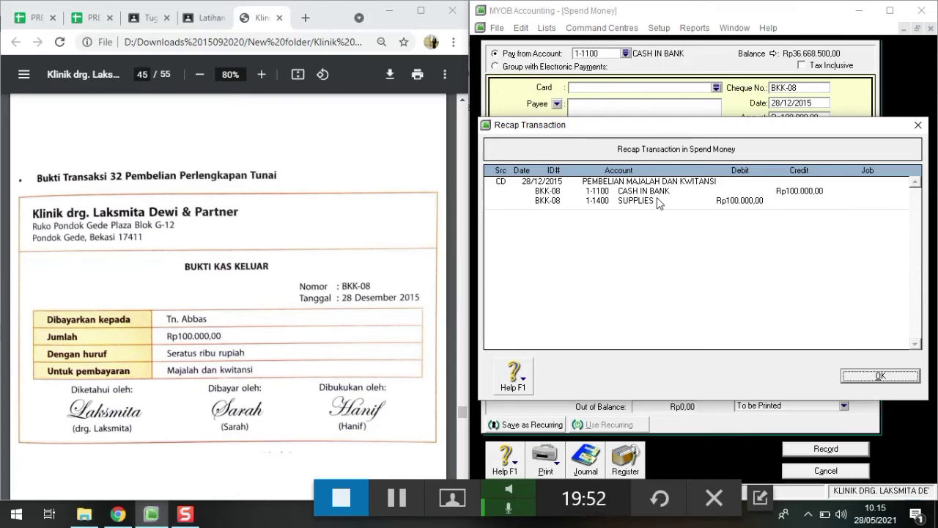
click(861, 380)
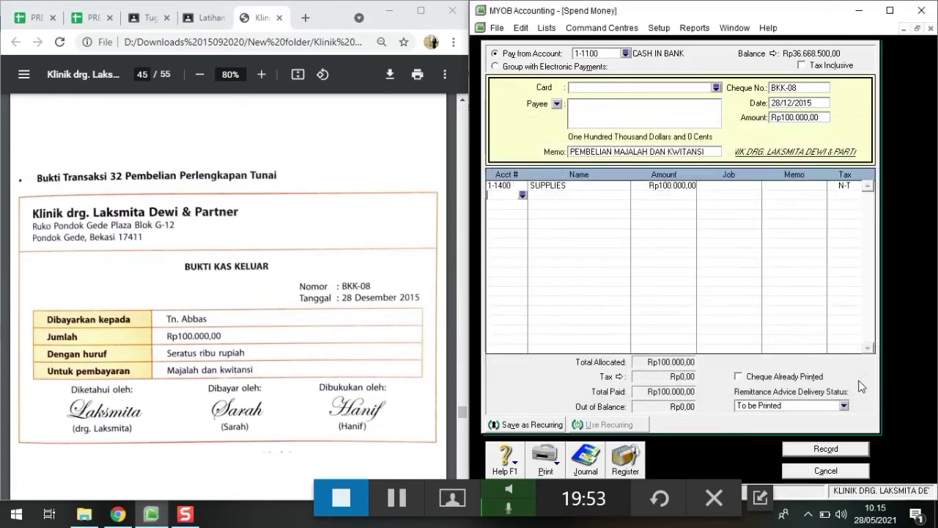
click(812, 451)
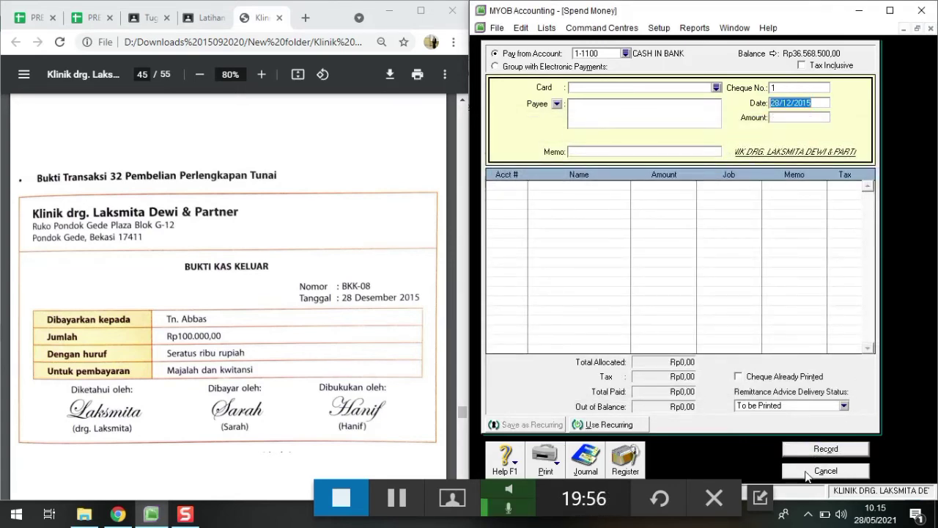
click(808, 474)
Start a new sales invoice for PELANGGAN TUNAI for the Transaction 33 cash receipt voucher.
scroll(108, 275, down, 8)
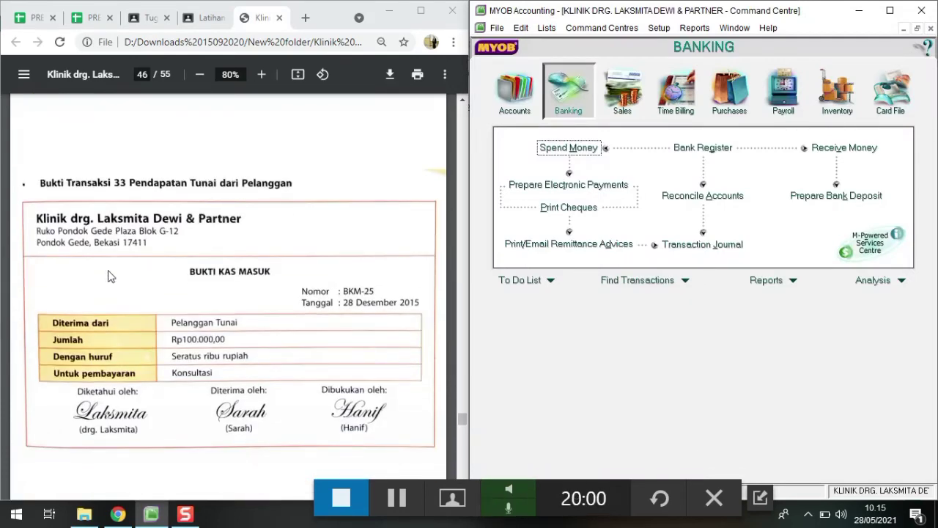
scroll(108, 276, down, 1)
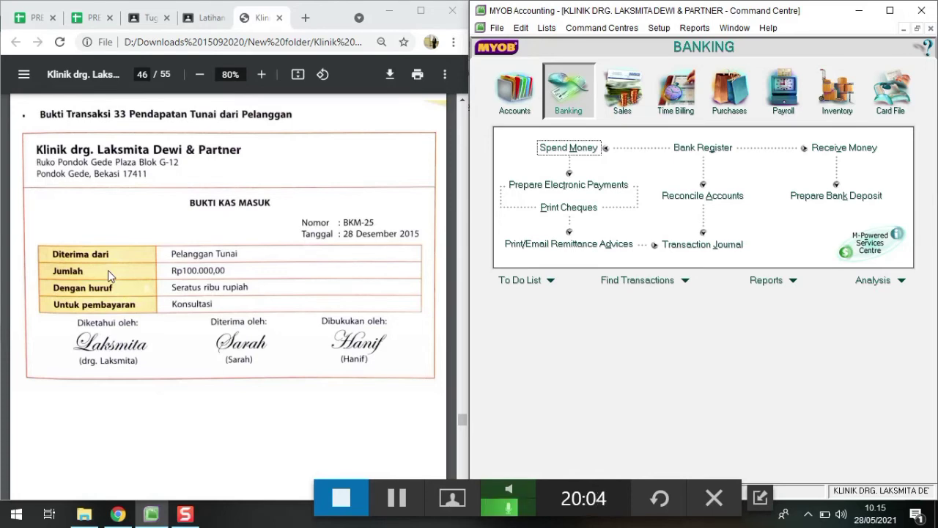
click(617, 108)
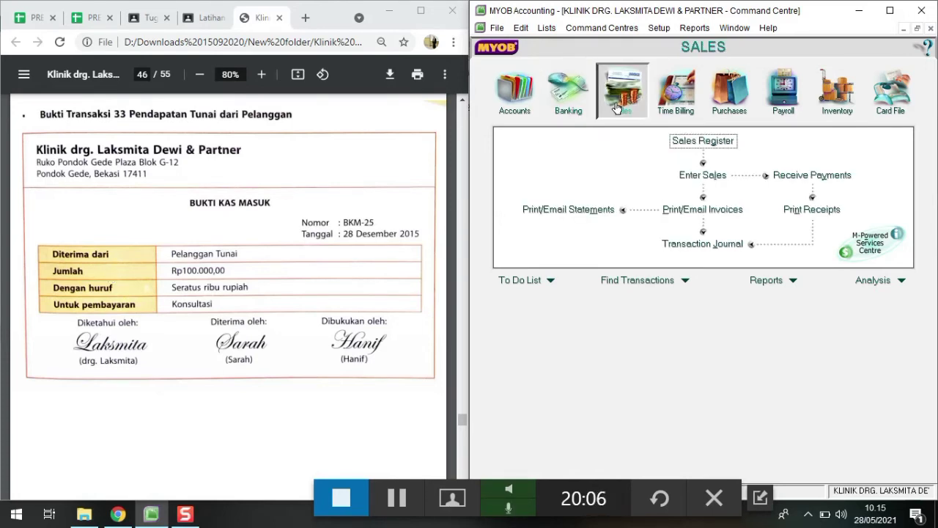
click(683, 178)
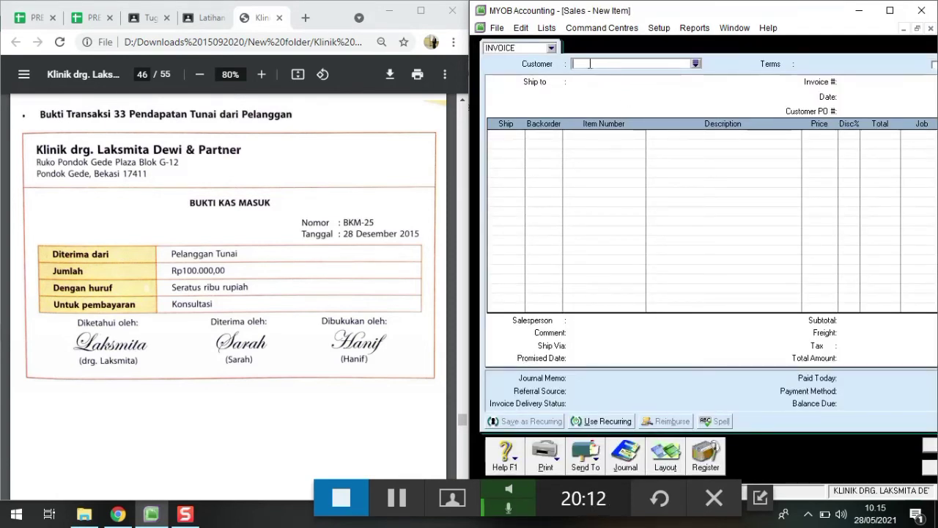
text(p)
key(Tab)
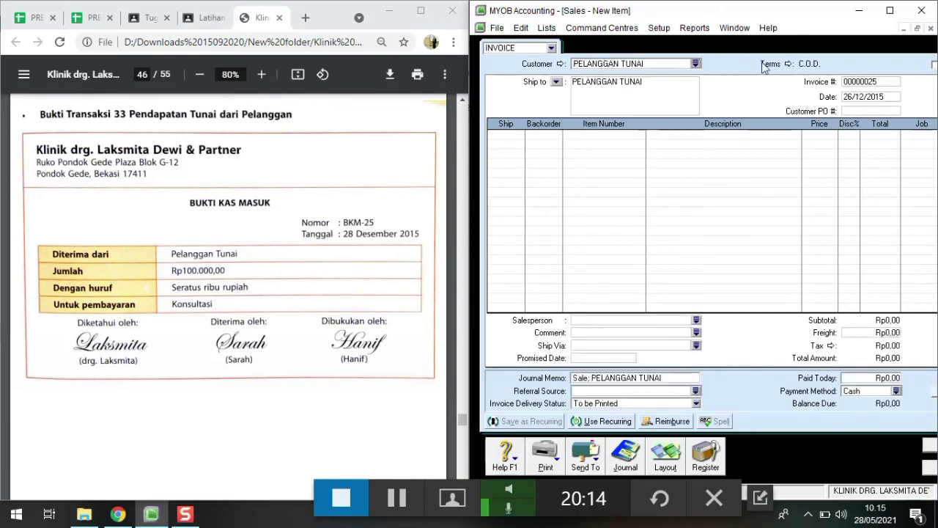
Set the invoice number to BKM-25 and the invoice date to 28/12/2015.
click(887, 85)
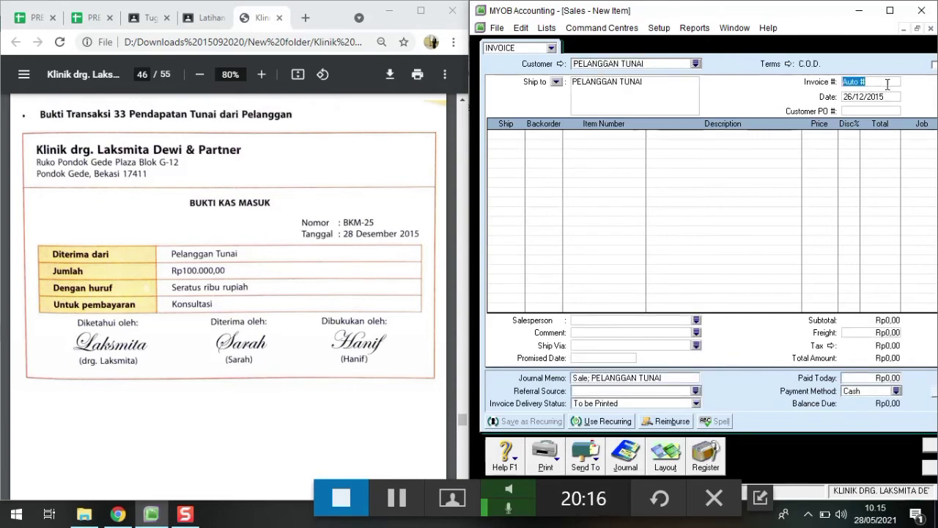
text(BKM-25)
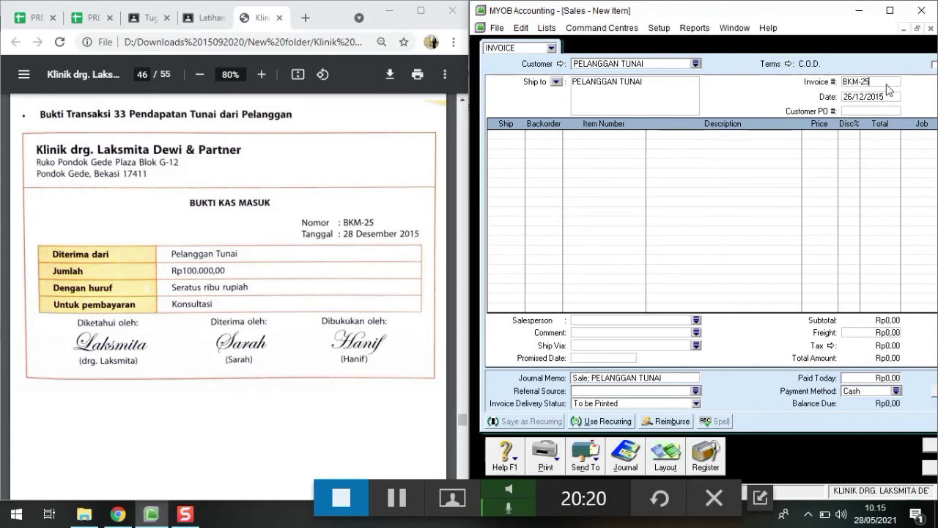
key(Tab)
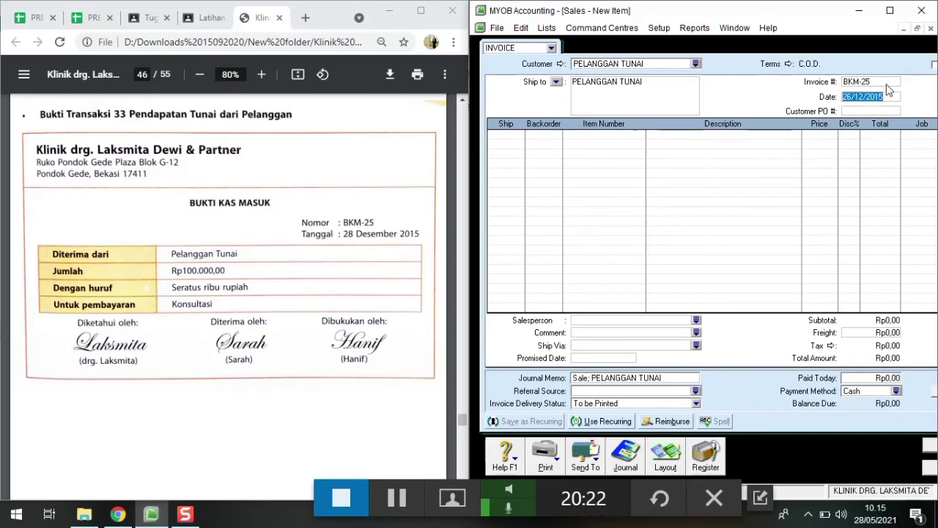
text(28/12/2)
key(BackSpace)
key(BackSpace)
key(BackSpace)
key(BackSpace)
key(BackSpace)
key(BackSpace)
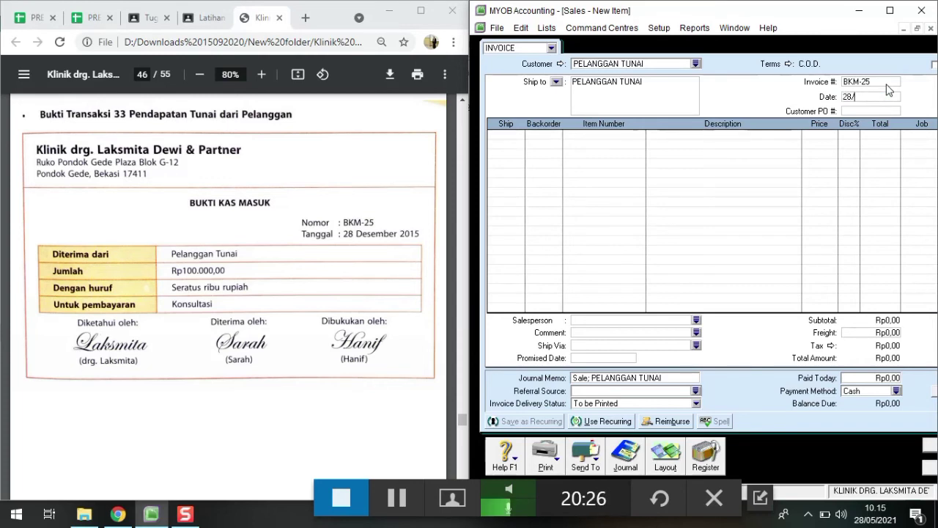
text(8/12/2015)
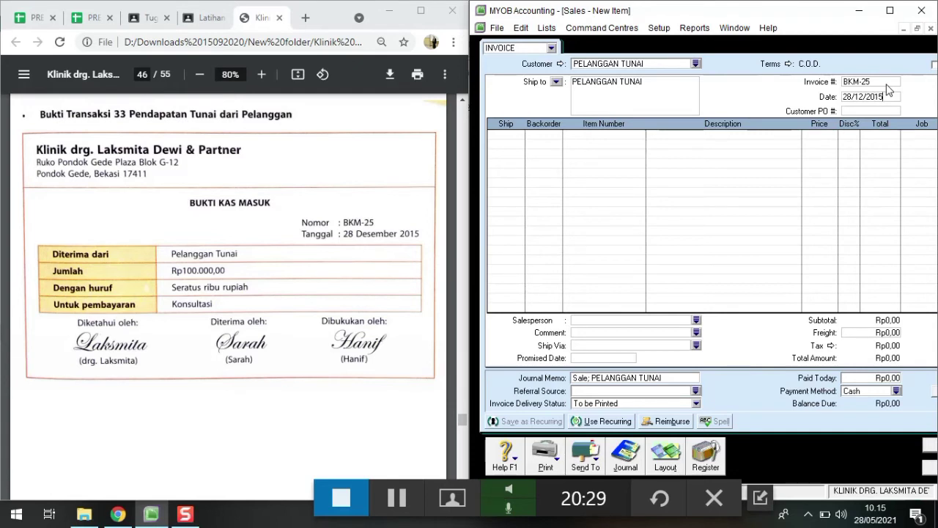
Add one unit of item SV20 KONSULTASI to invoice BKM-25 at a price of Rp100.000.
key(Tab)
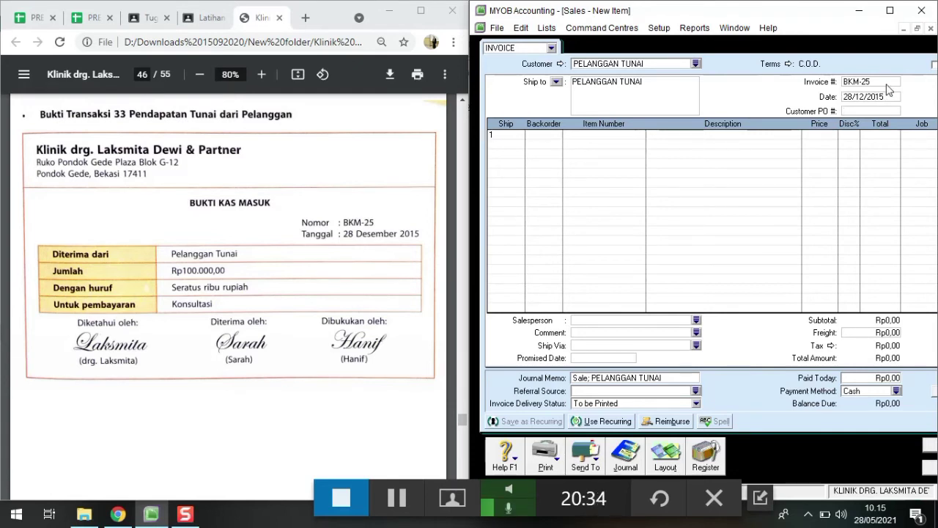
key(Tab)
key(Tab)
key(Tab)
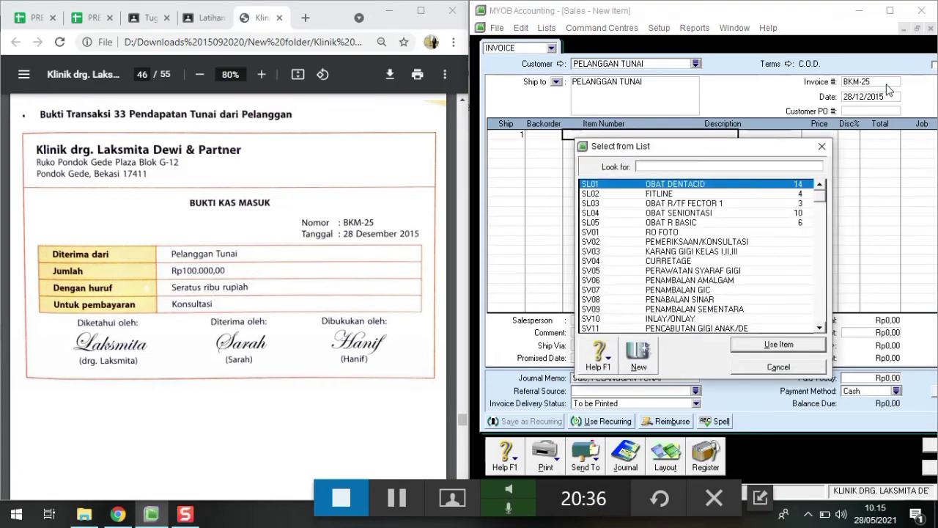
text(SV17)
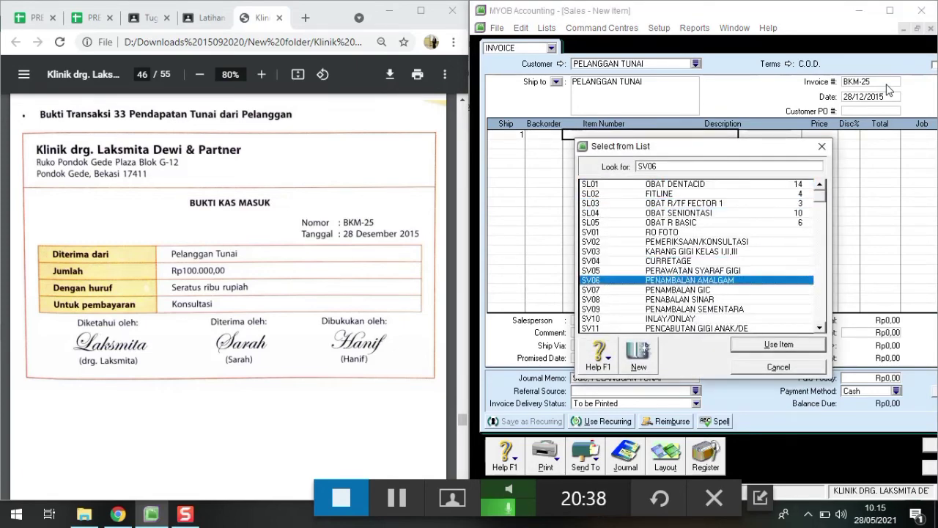
key(Down)
key(Down)
key(Down)
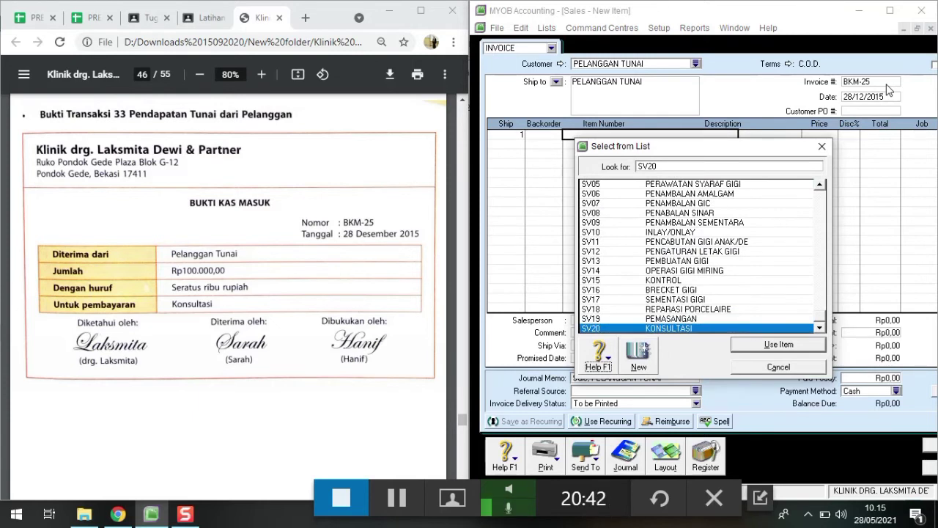
key(Return)
key(Tab)
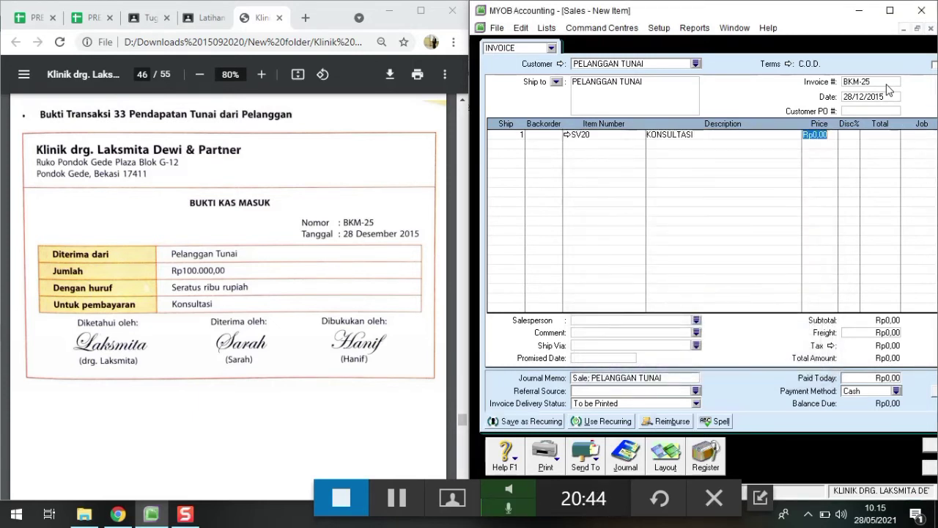
text(100000)
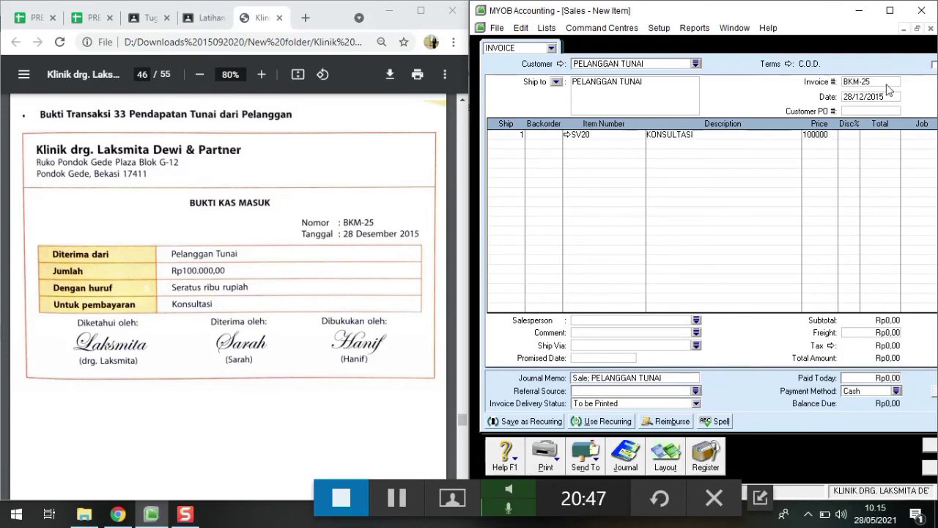
key(Return)
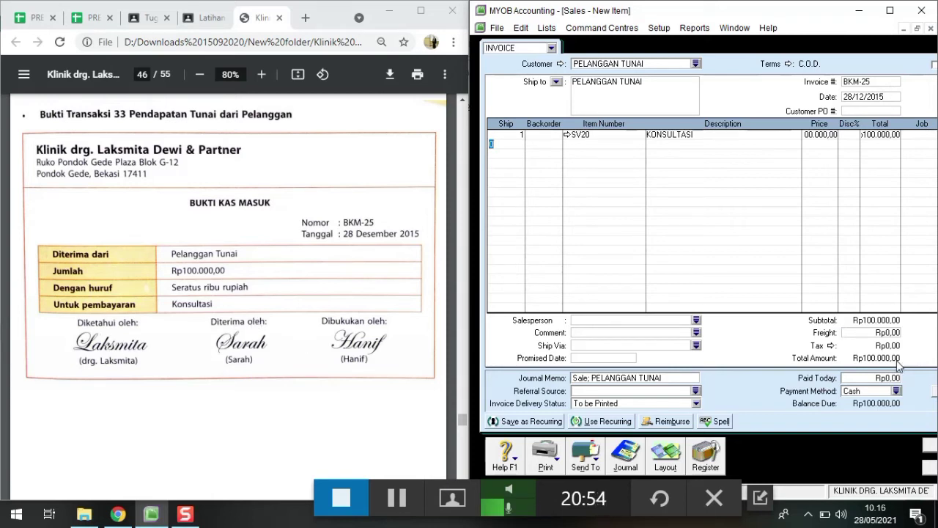
Enter Rp100.000 as paid today on invoice BKM-25 and record the sale.
click(856, 378)
text(1)
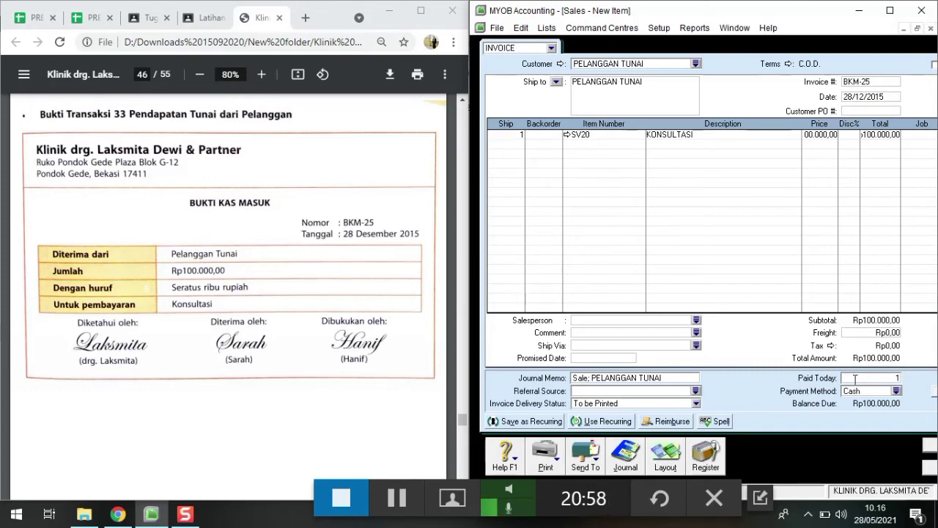
text(00000)
key(Tab)
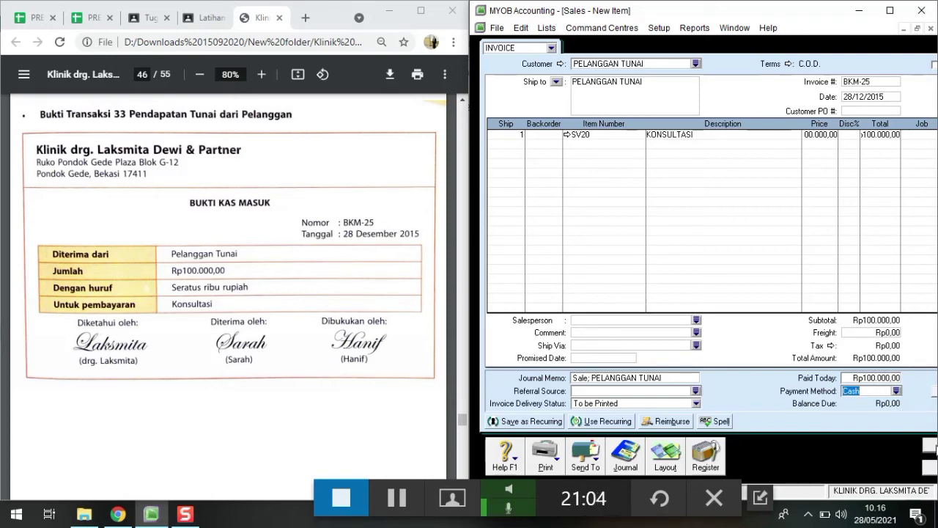
click(930, 446)
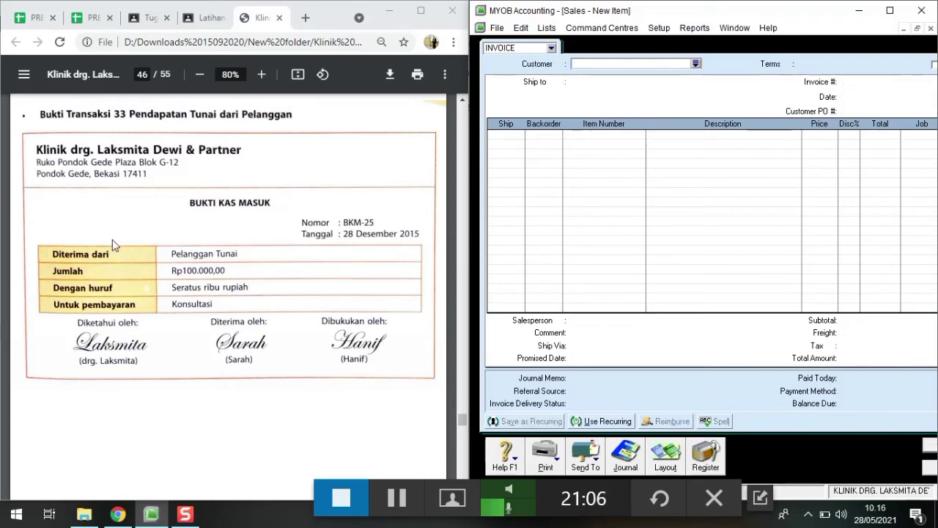
Start the Transaction 34 sales invoice for PELANGGAN TUNAI with invoice number BKM-26, keeping the date 28/12/2015.
scroll(136, 251, down, 8)
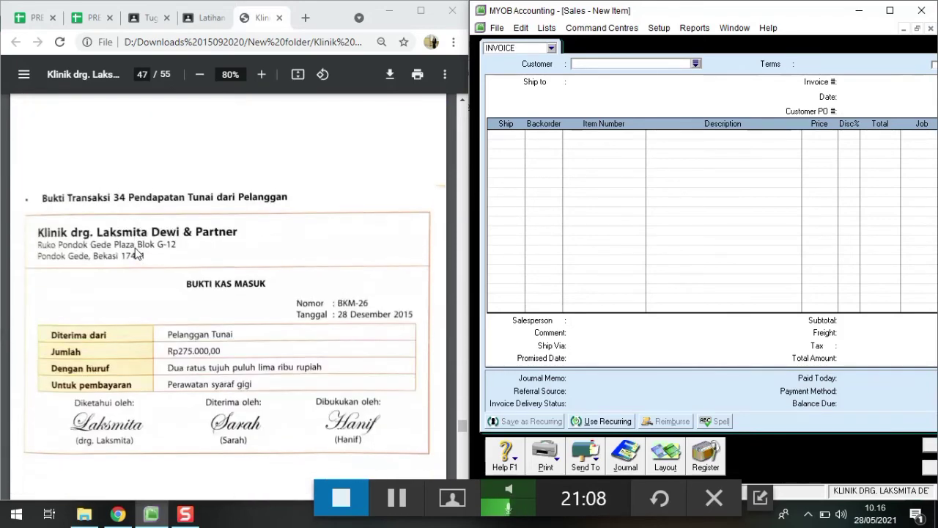
scroll(136, 252, up, 1)
scroll(134, 253, down, 2)
scroll(135, 253, up, 1)
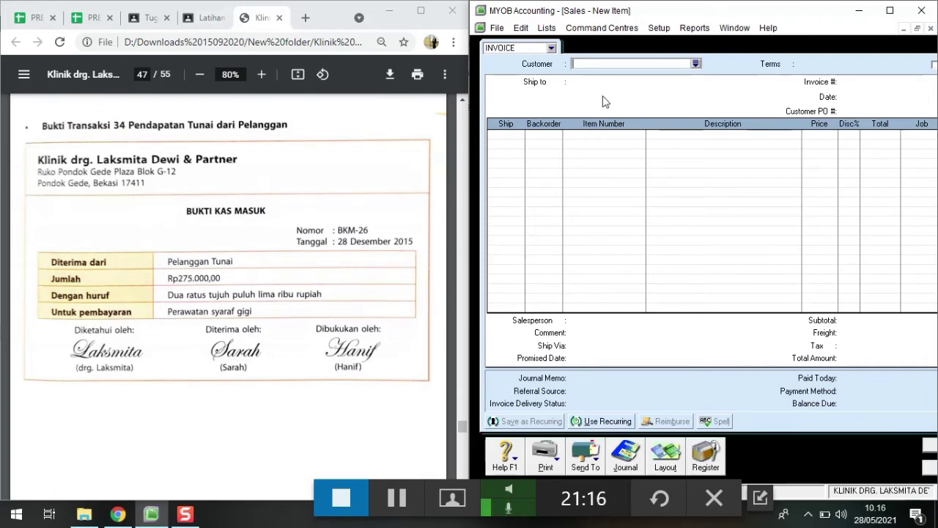
text(p)
key(Tab)
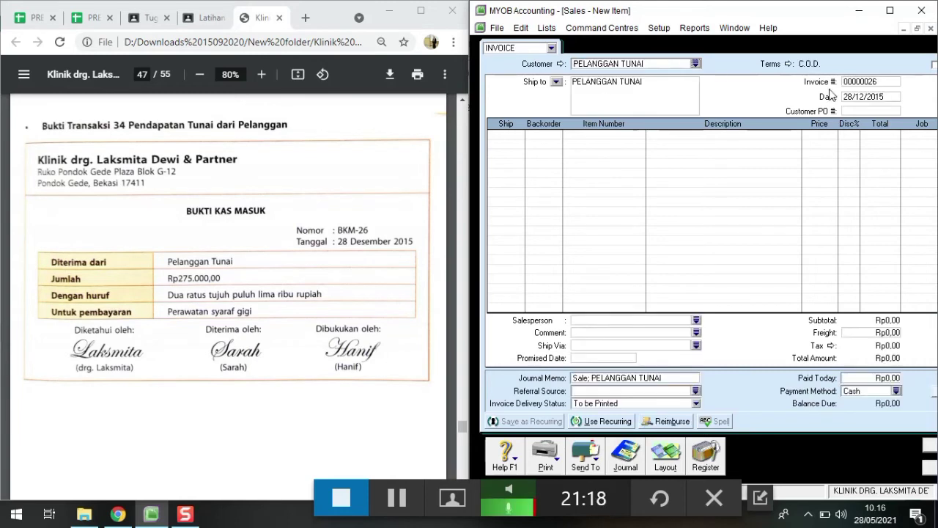
click(850, 82)
text(BKM)
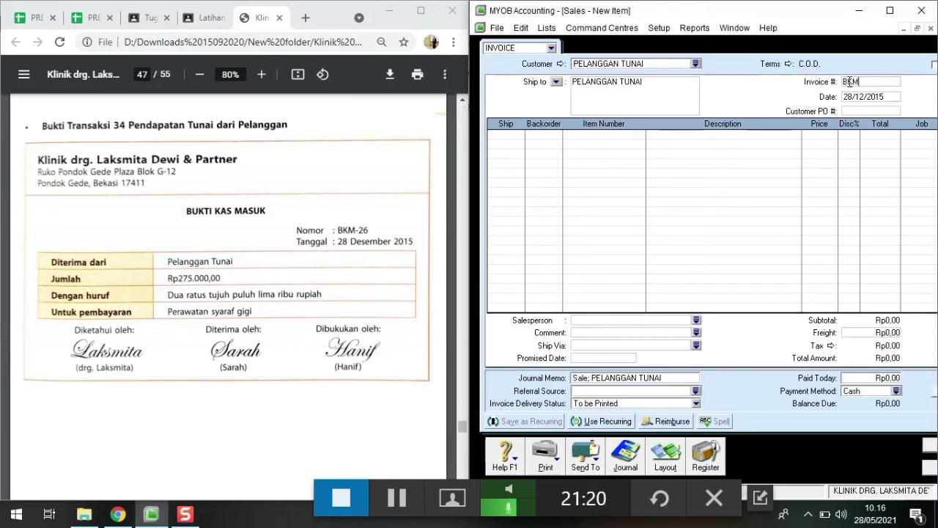
text(-26)
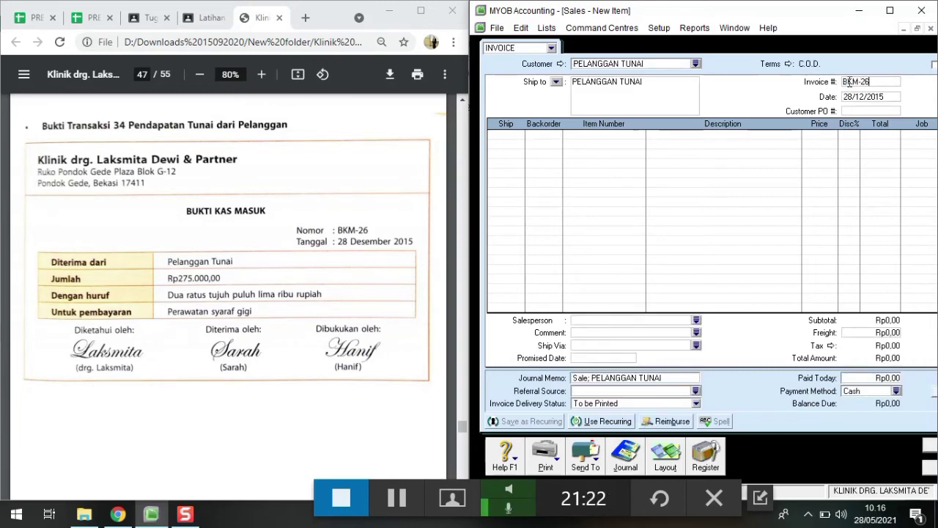
key(Tab)
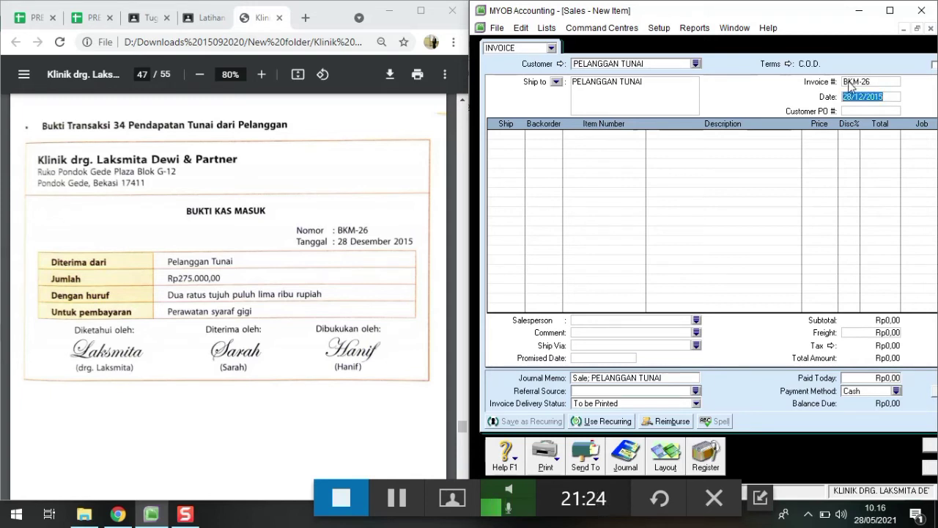
key(Tab)
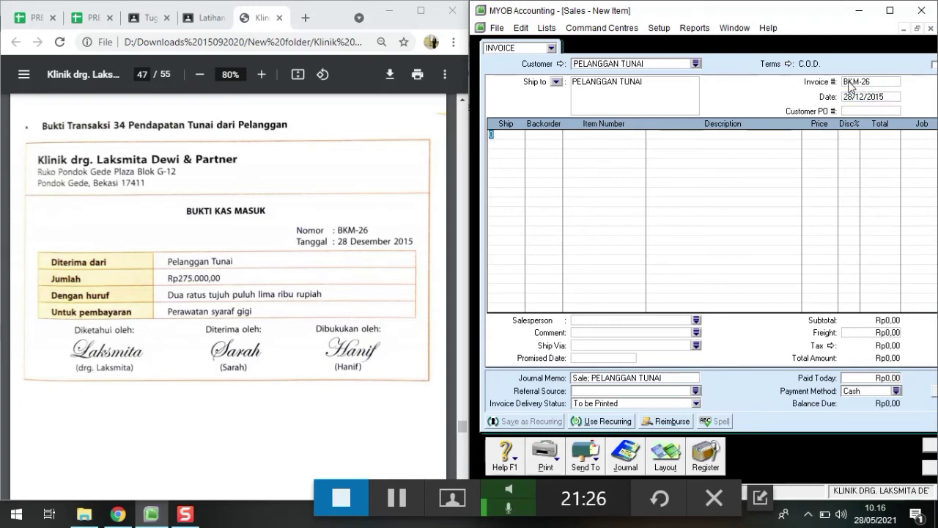
Add one unit of item SV05 PERAWATAN SYARAF GIGI to invoice BKM-26.
text(1)
key(Tab)
key(Tab)
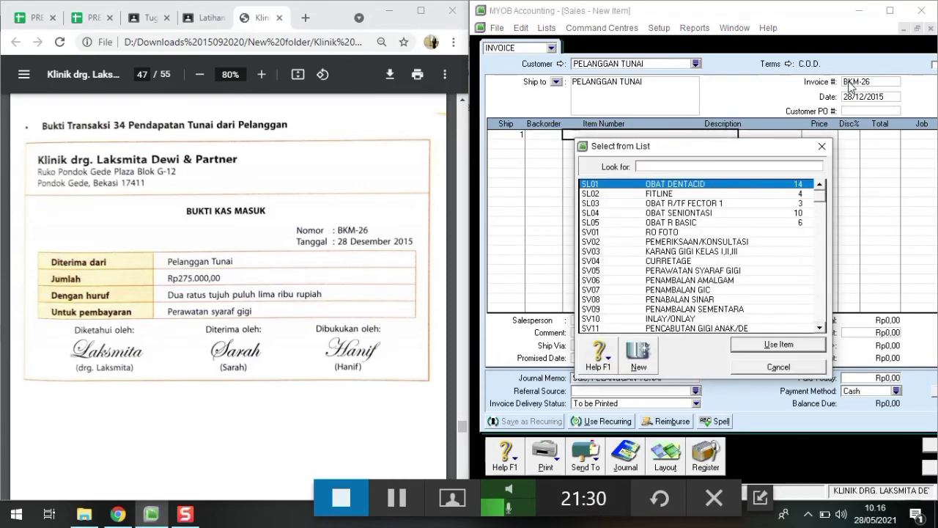
text(SL02)
key(Down)
key(Down)
key(Down)
key(Down)
key(Down)
key(Down)
key(Down)
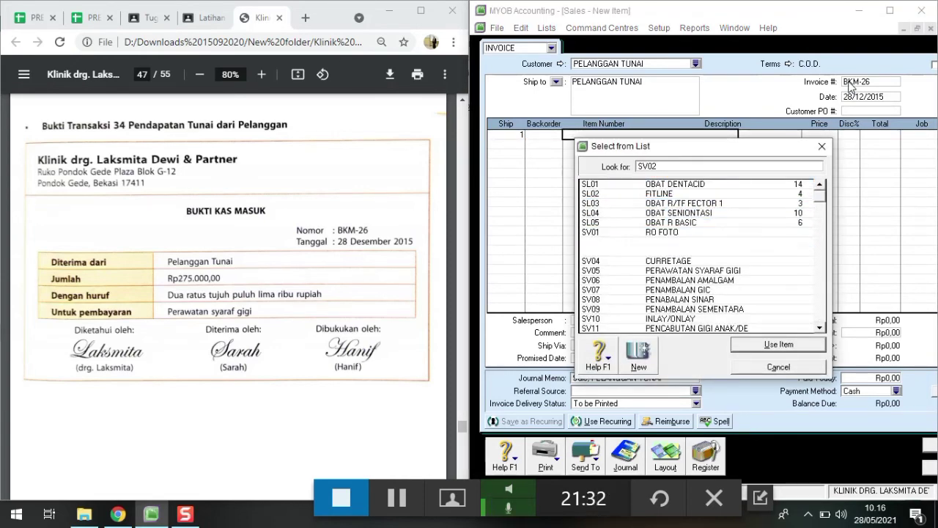
key(Down)
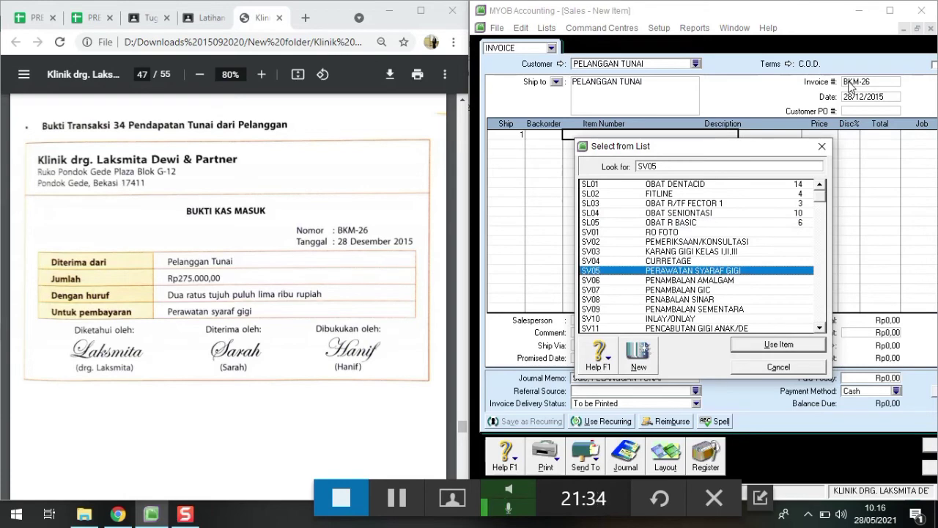
key(Return)
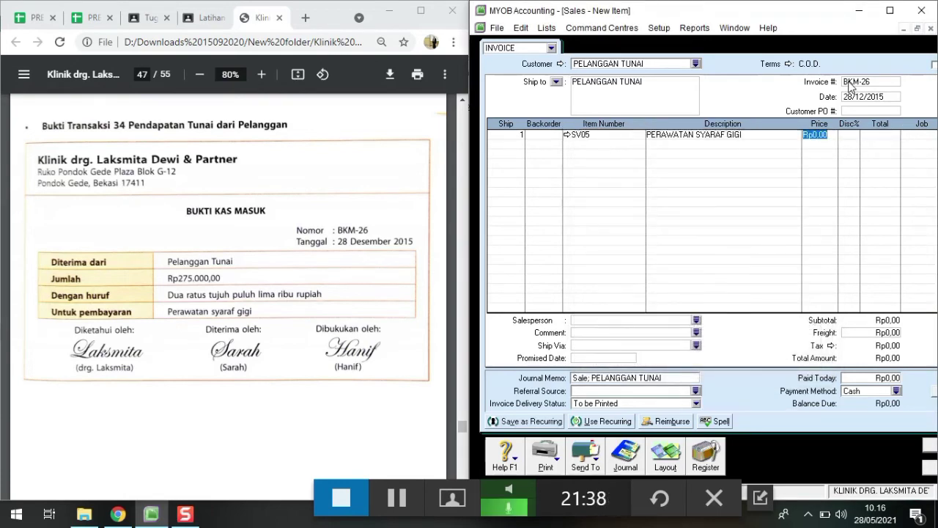
Set the SV05 price to Rp275.000 on invoice BKM-26, enter Rp275.000 as paid today, and record the sale.
text(275000)
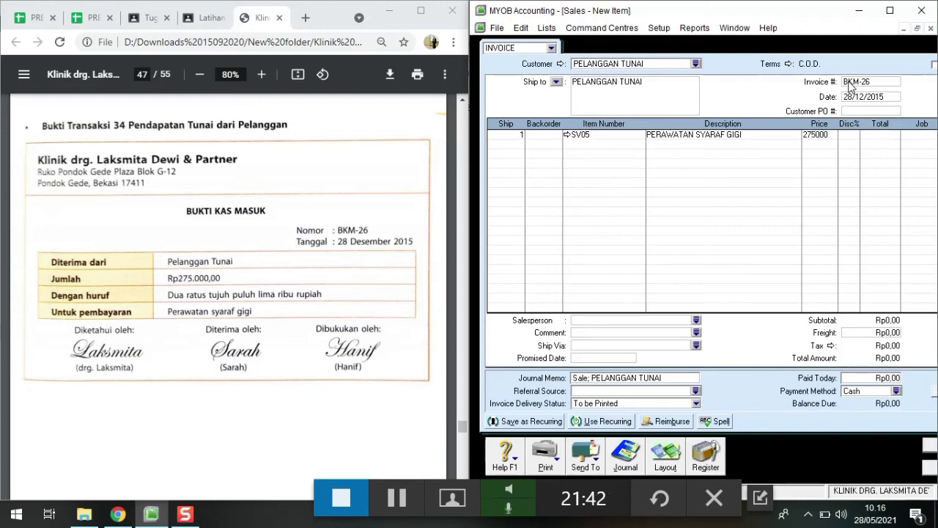
key(Return)
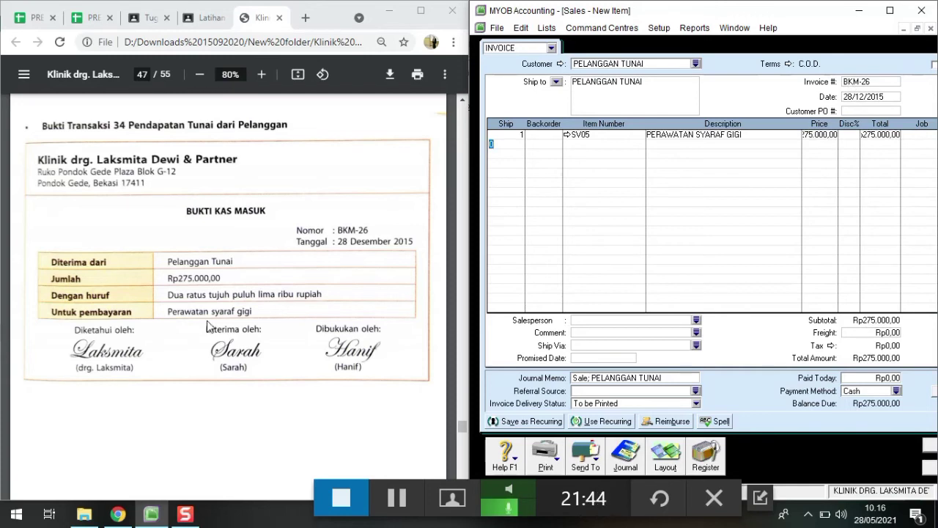
click(869, 378)
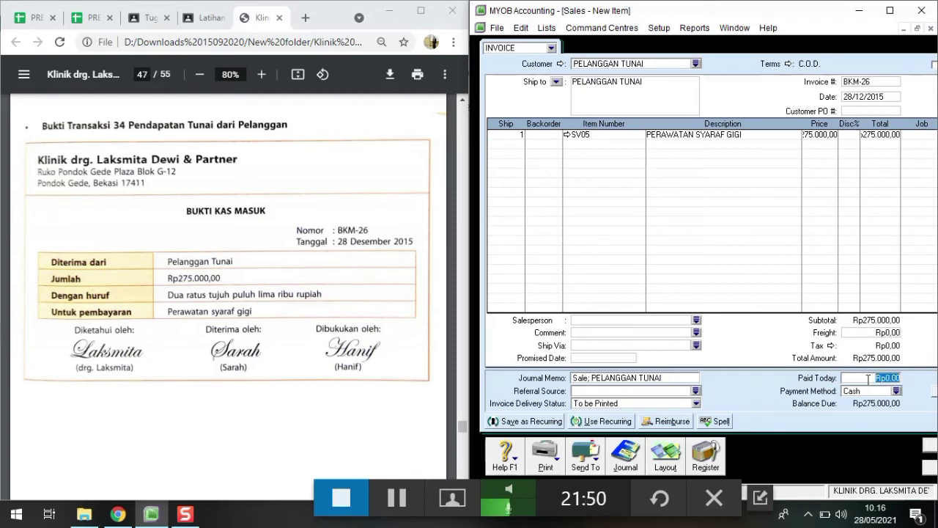
text(275000)
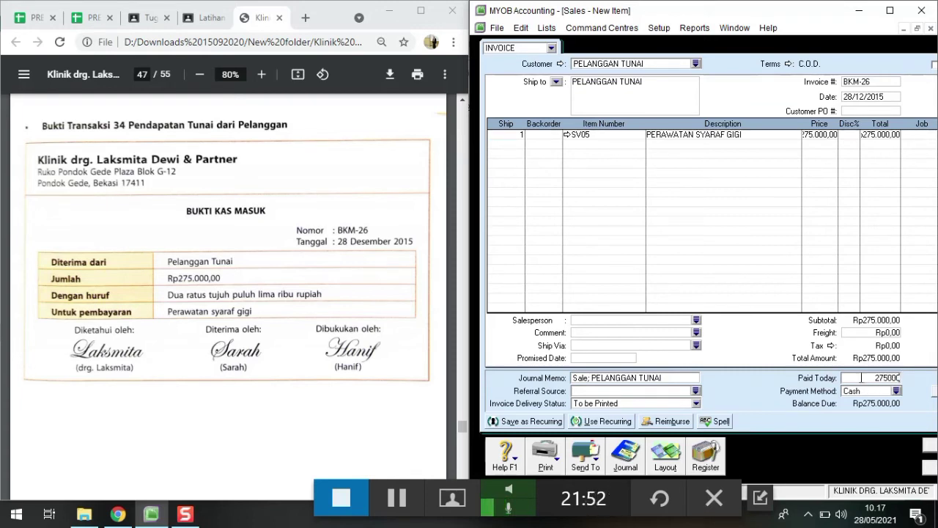
key(Tab)
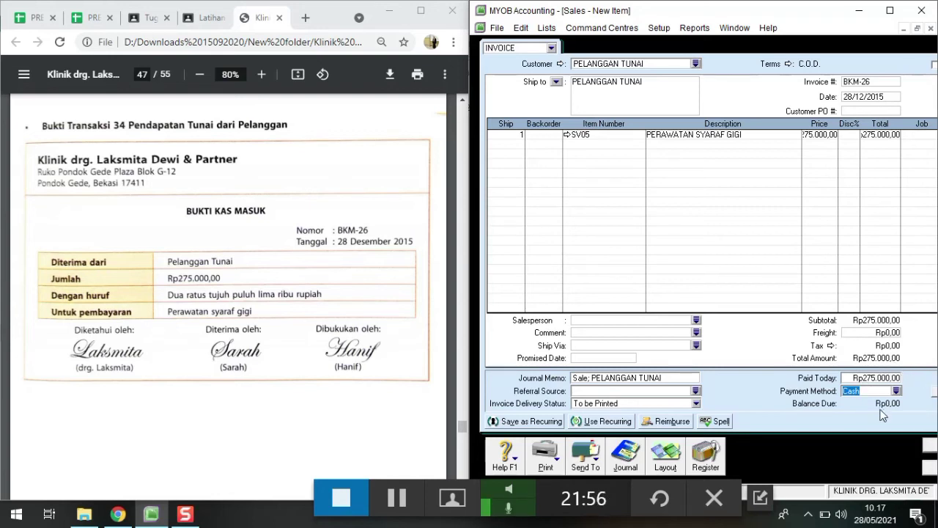
click(930, 443)
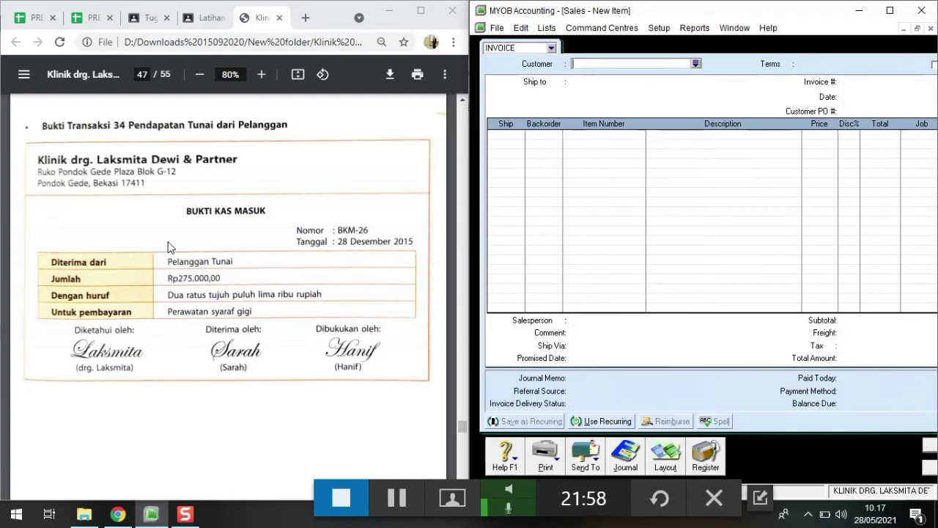
Start a Pay Bills payment from CASH IN BANK for Transaction 35 with HARLEX TOOTH BRUSH INDUSTRY as the supplier.
scroll(114, 233, down, 5)
scroll(114, 223, down, 4)
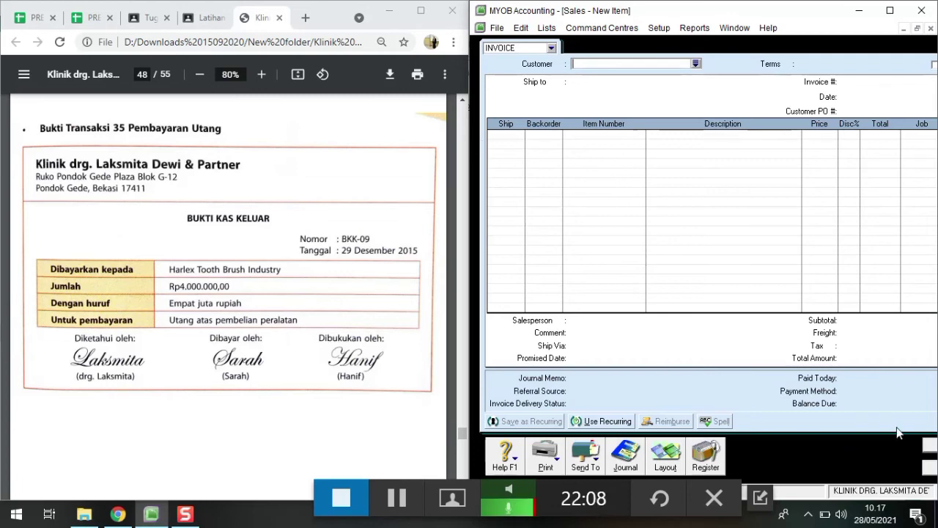
click(935, 470)
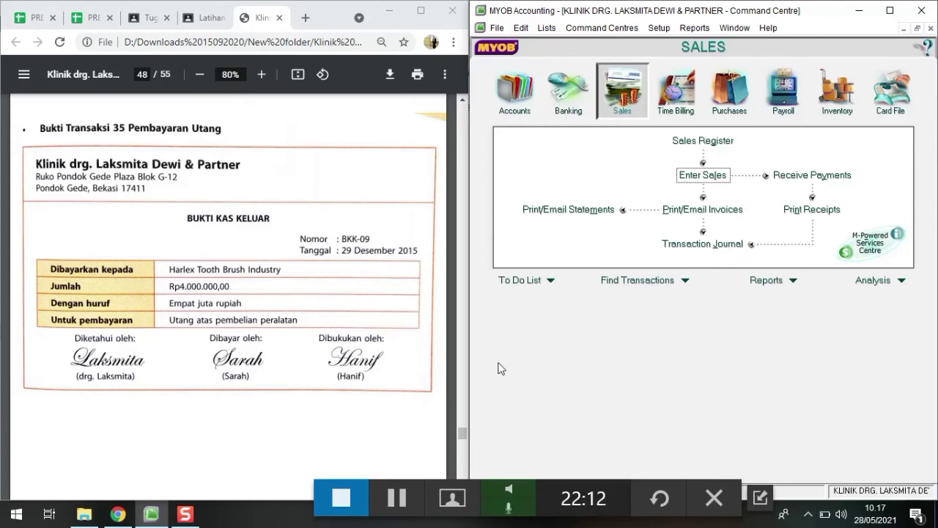
click(721, 103)
click(561, 175)
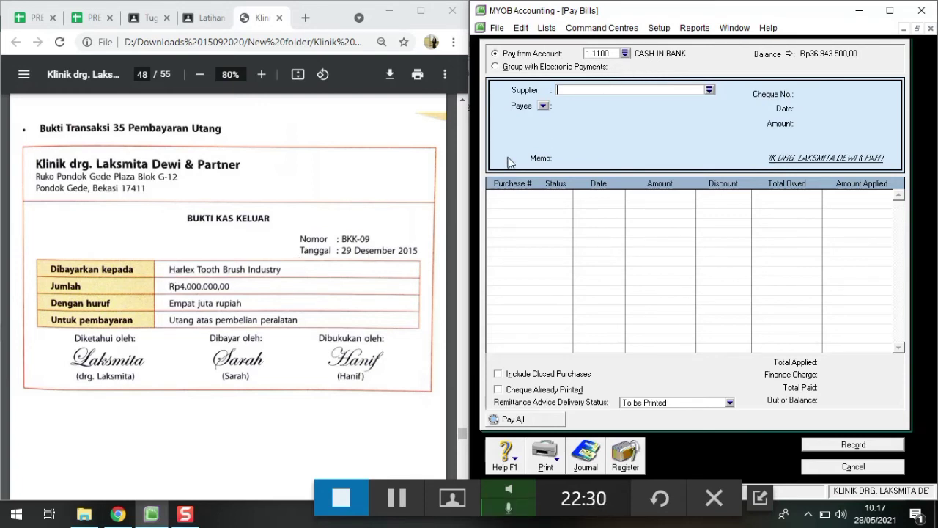
click(400, 498)
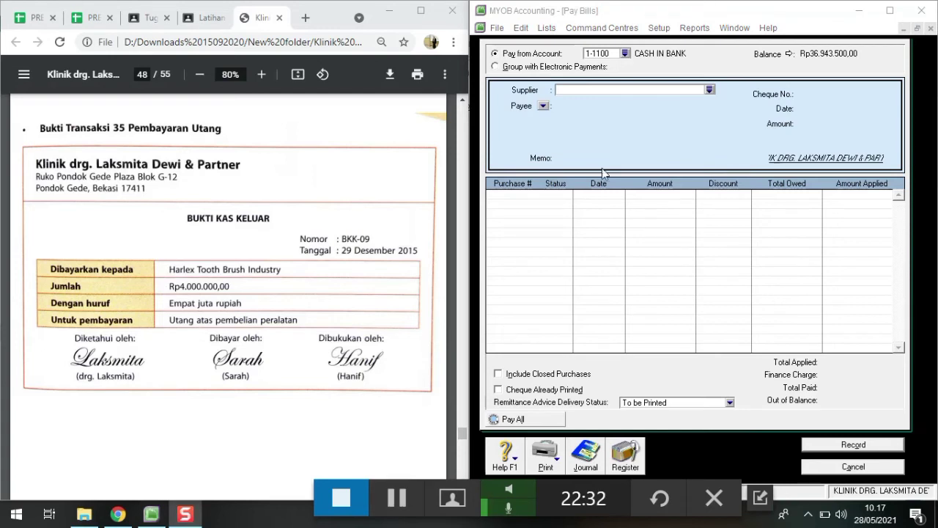
click(568, 91)
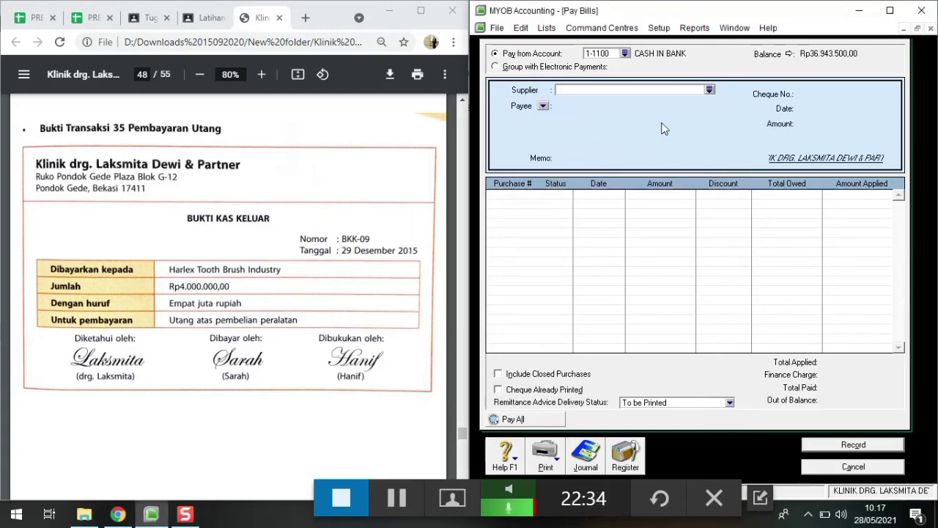
text(h)
key(Tab)
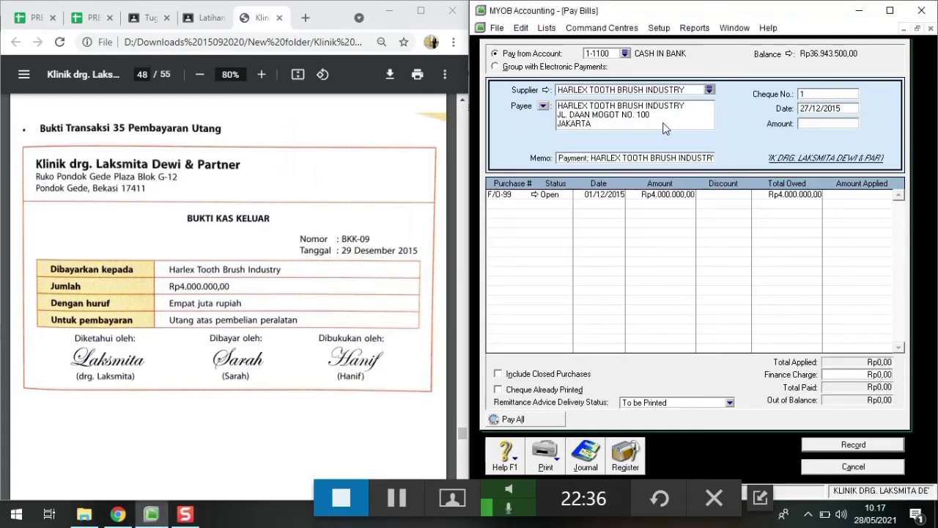
Set the Harlex payment's cheque number to BKK-09 and its date to 29/12/2015.
click(833, 91)
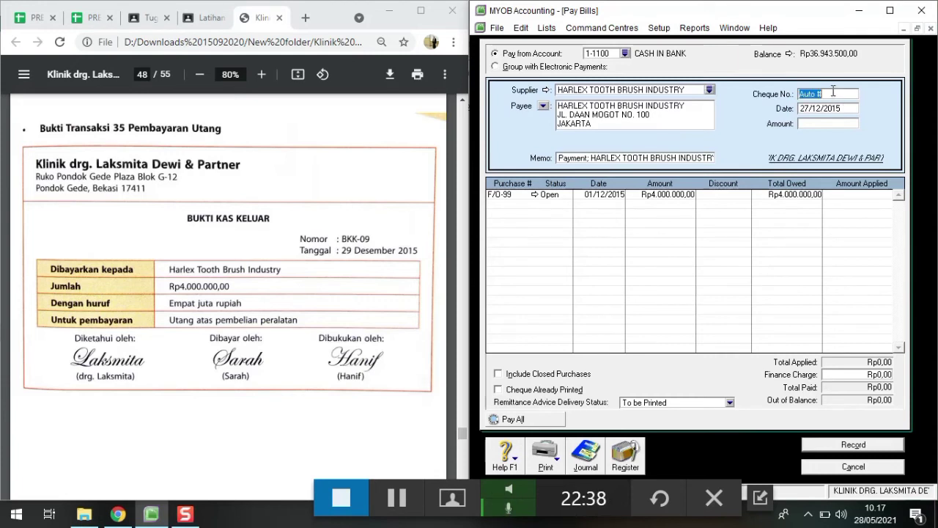
text(BKK-09)
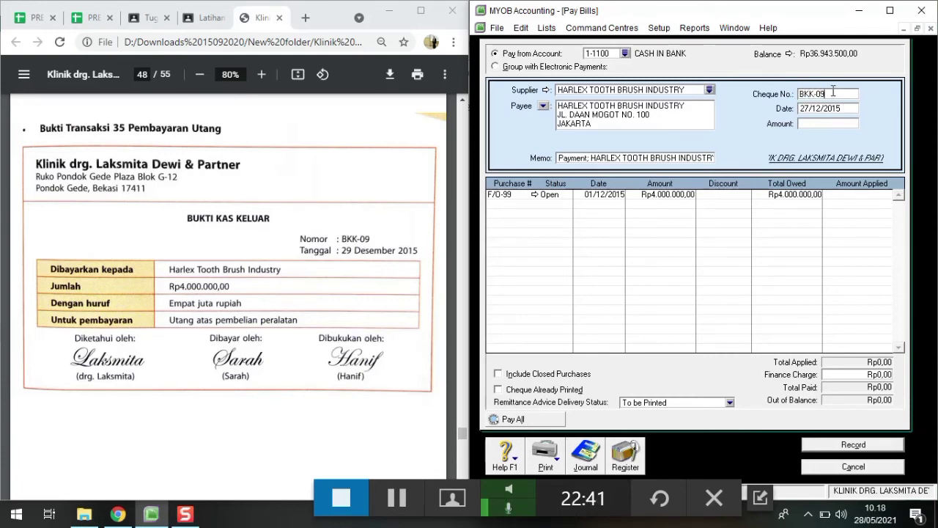
key(Tab)
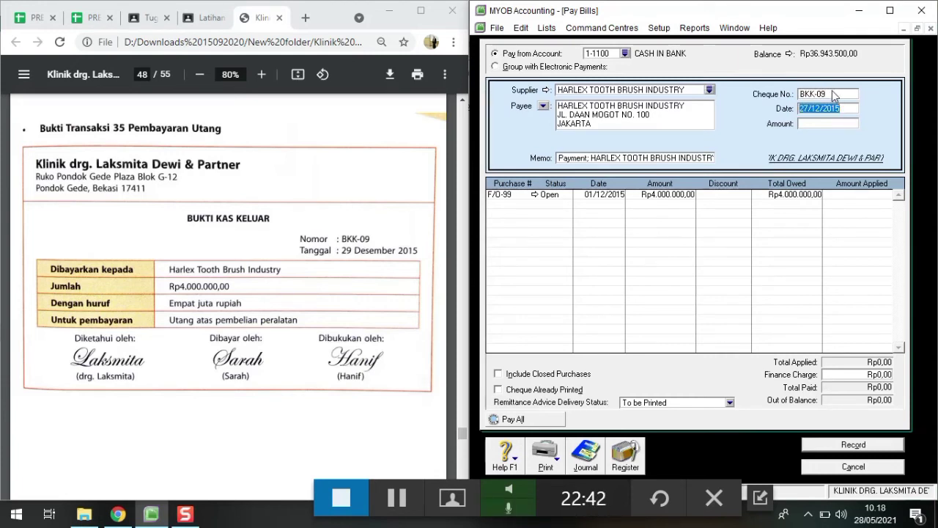
text(29)
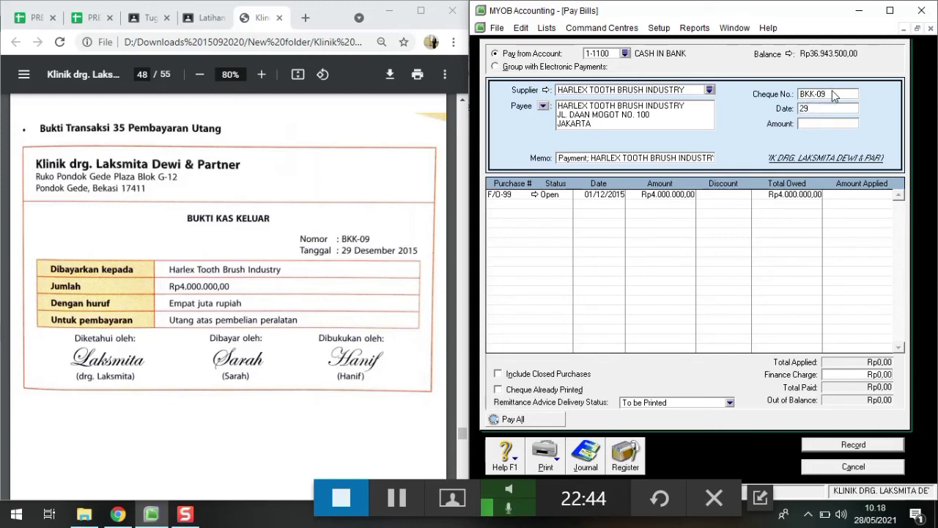
text(/12/2015)
key(Tab)
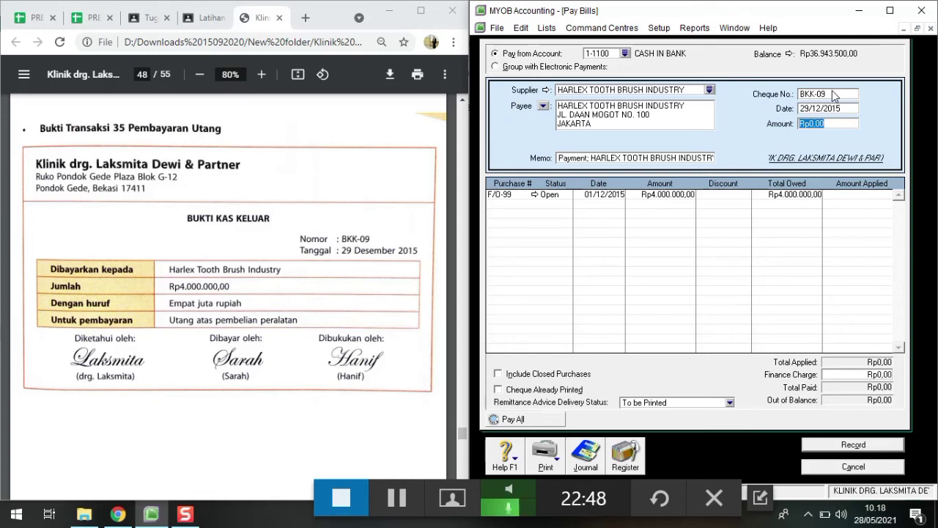
Enter a payment amount of Rp4.000.000, apply it in full to purchase F/O-99, and record the bill payment.
text(4.000.)
text(000000)
key(Tab)
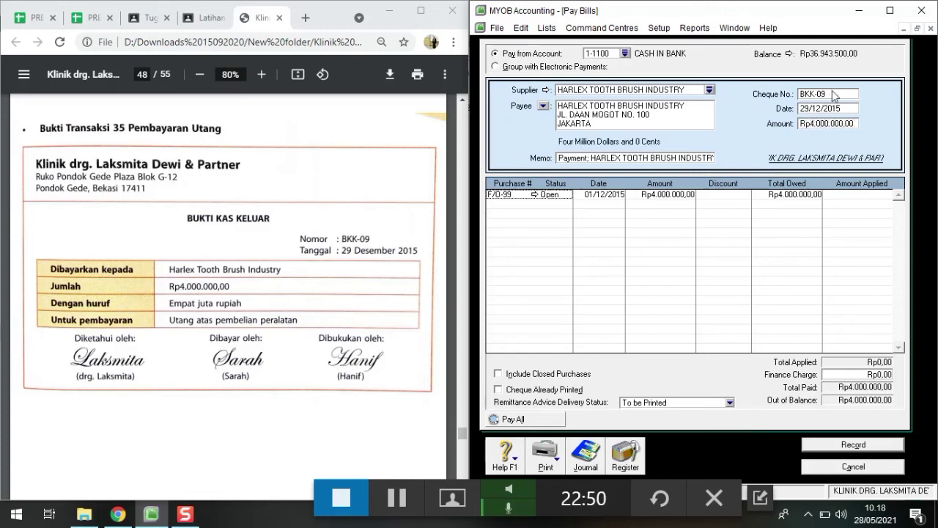
click(844, 196)
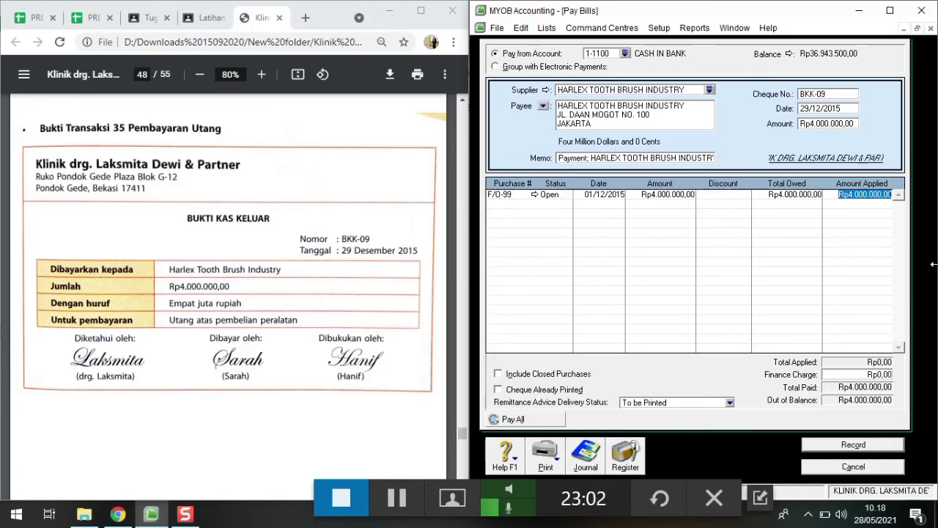
key(Tab)
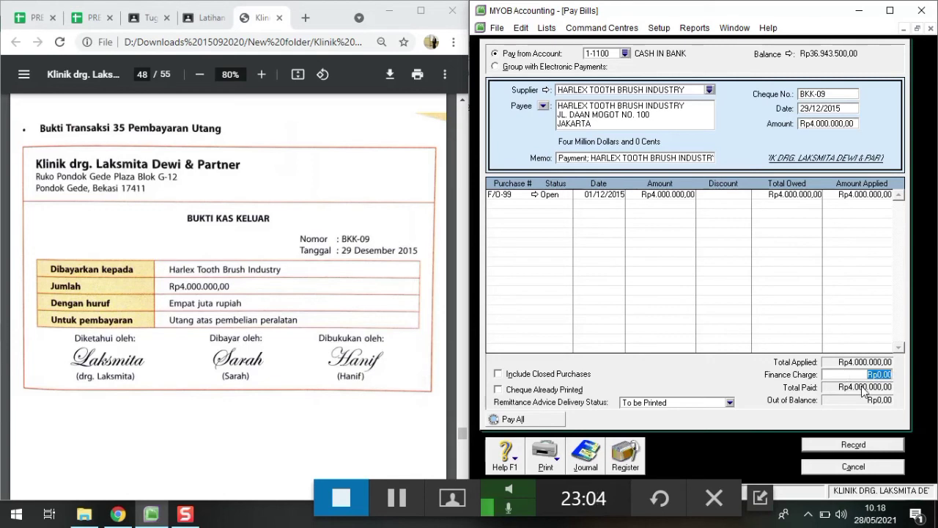
click(858, 449)
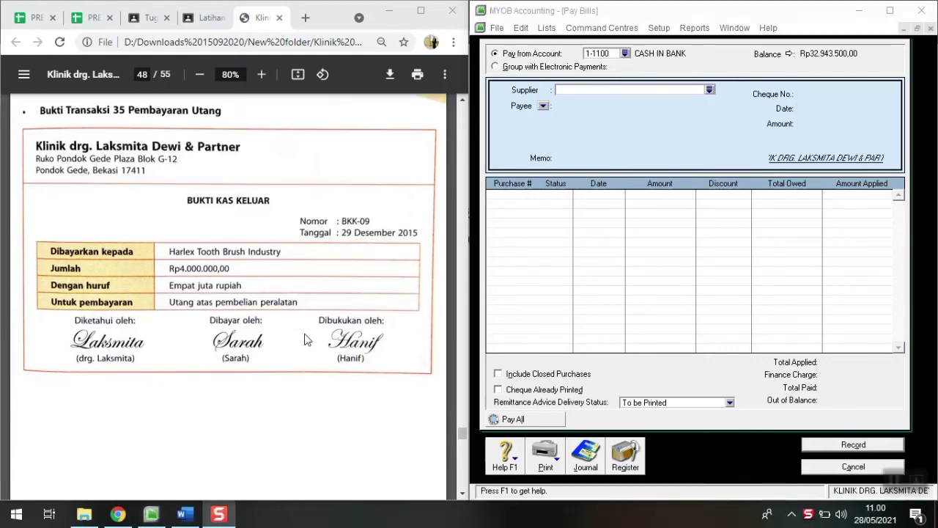
Leave Pay Bills and start a new sales invoice for PELANGGAN TUNAI for the Transaction 36 voucher.
scroll(307, 340, down, 8)
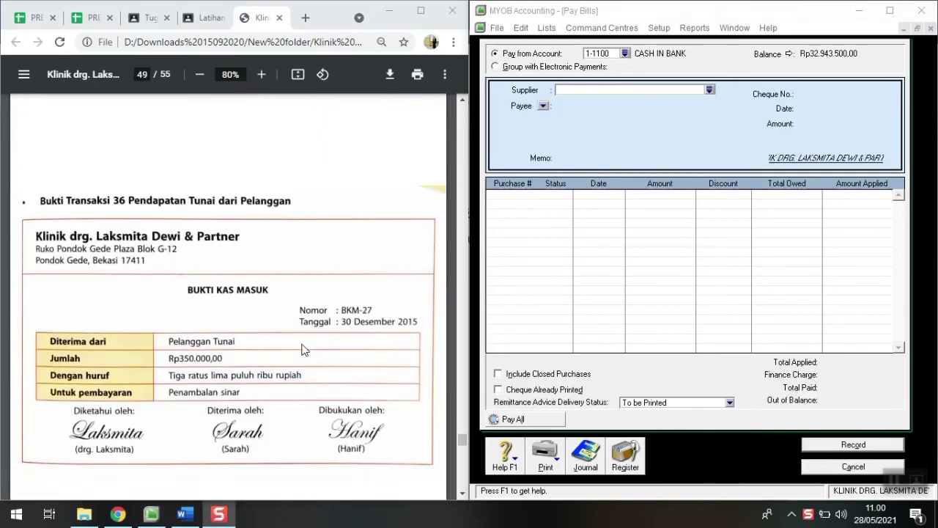
scroll(303, 352, down, 2)
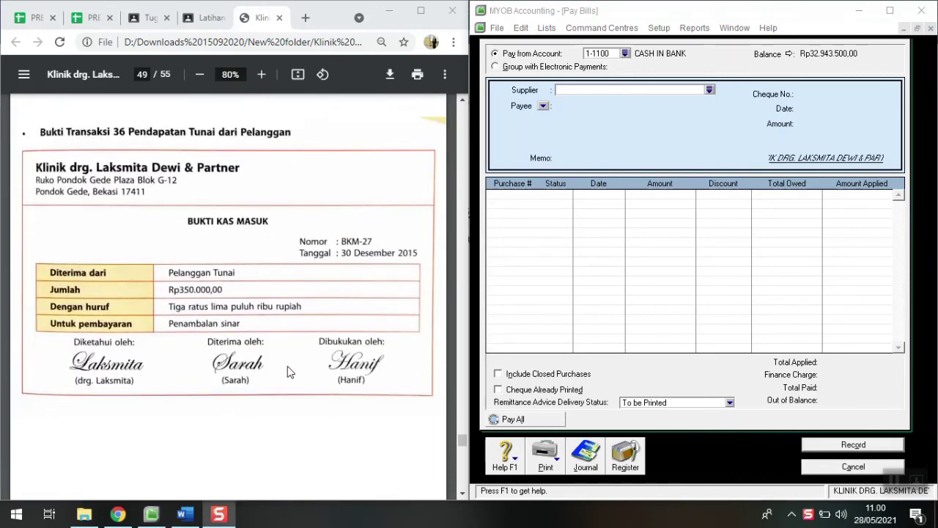
click(853, 467)
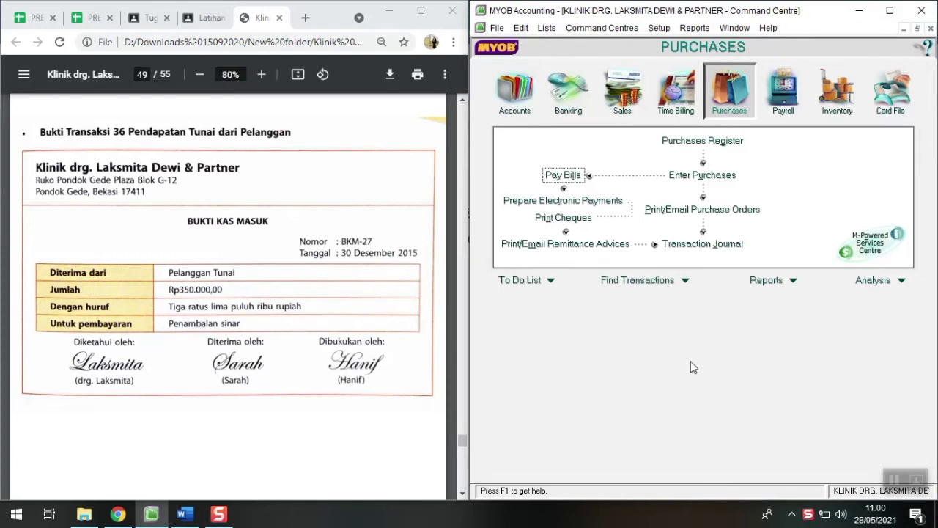
click(624, 111)
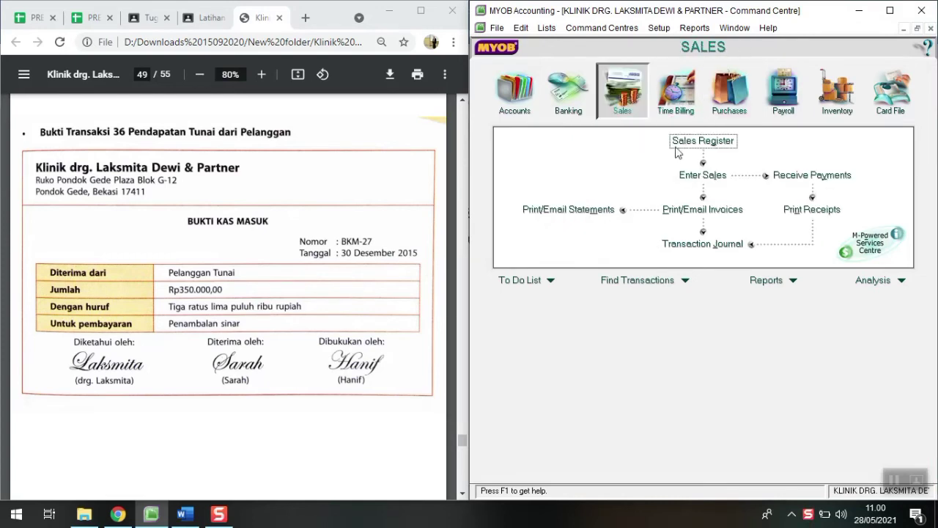
click(697, 177)
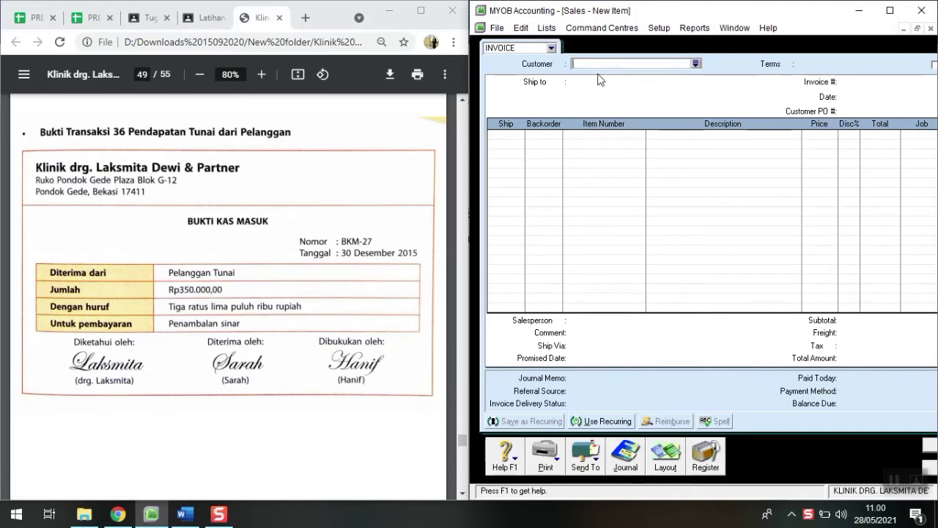
text(PELANGGAN TUNAI)
key(Tab)
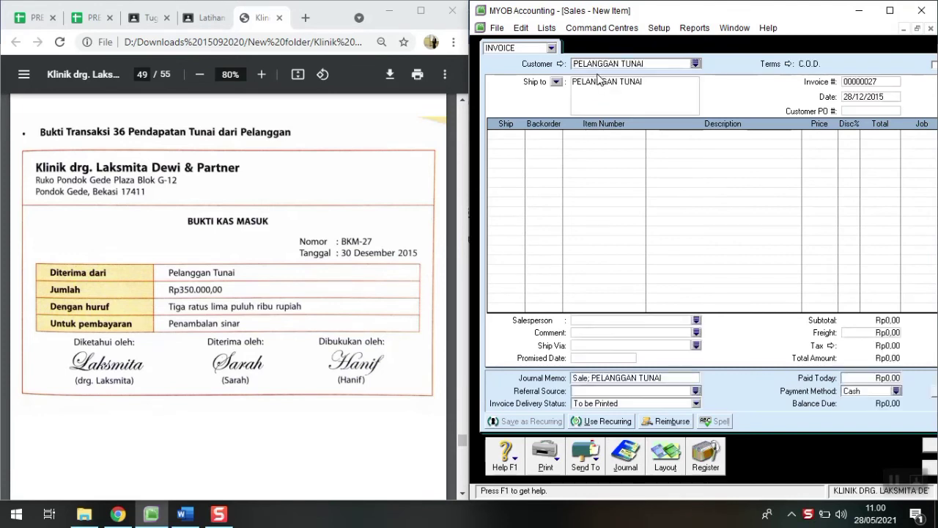
Set the invoice number to BKM-27 and the date to 30/12/2015.
click(870, 82)
text(B)
text(KM-27)
text(30/12/)
key(BackSpace)
key(BackSpace)
key(BackSpace)
key(BackSpace)
key(BackSpace)
key(BackSpace)
text(30/12/2015)
key(Tab)
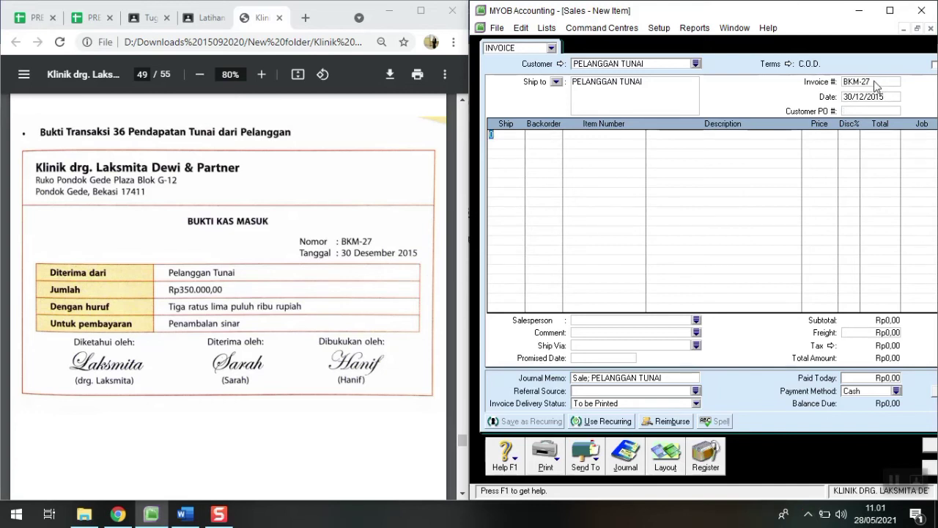
Add one unit of item SV08 PENABALAN SINAR to invoice BKM-27.
text(1)
key(Tab)
key(Tab)
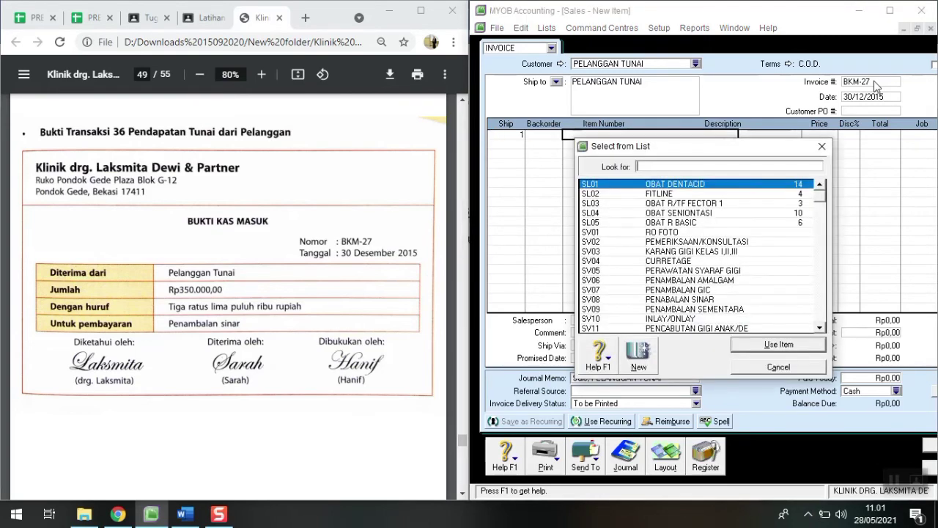
text(SL04)
key(Down)
key(Down)
key(Down)
key(Down)
key(Down)
key(Down)
key(Down)
key(Down)
key(Down)
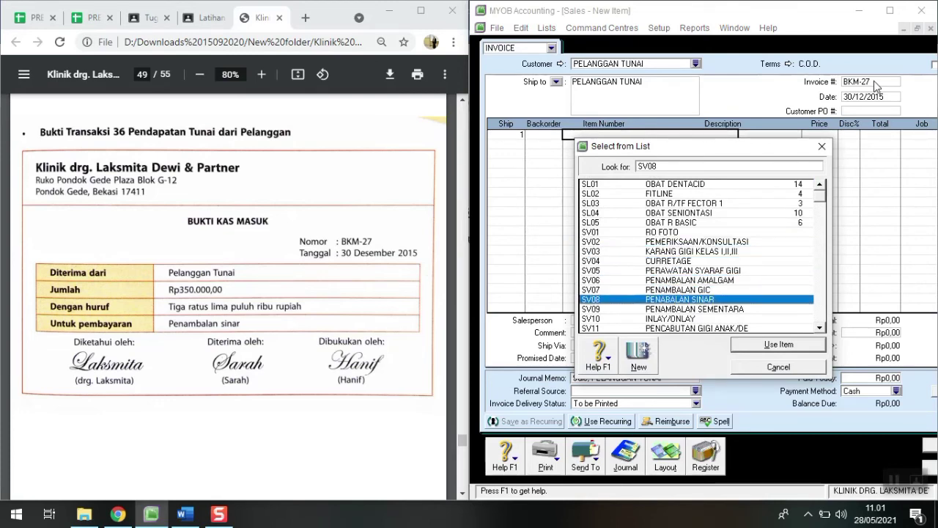
key(Return)
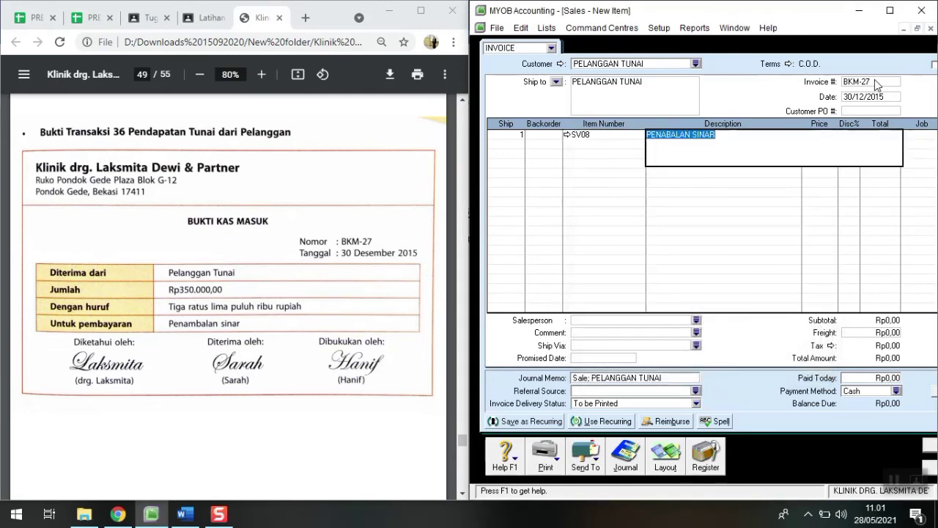
key(Tab)
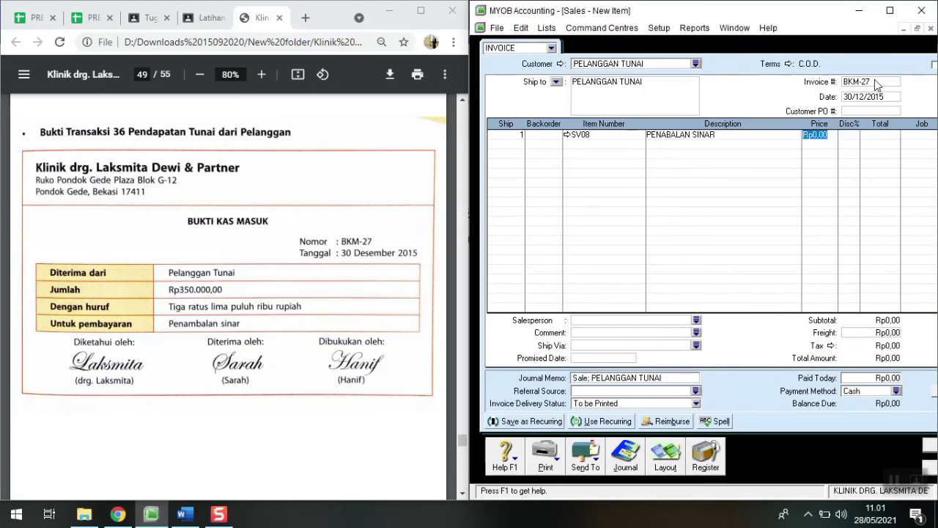
Set the SV08 price to Rp350.000 on invoice BKM-27, enter Rp350.000 as paid today, and record the sale.
text(3500000)
key(Tab)
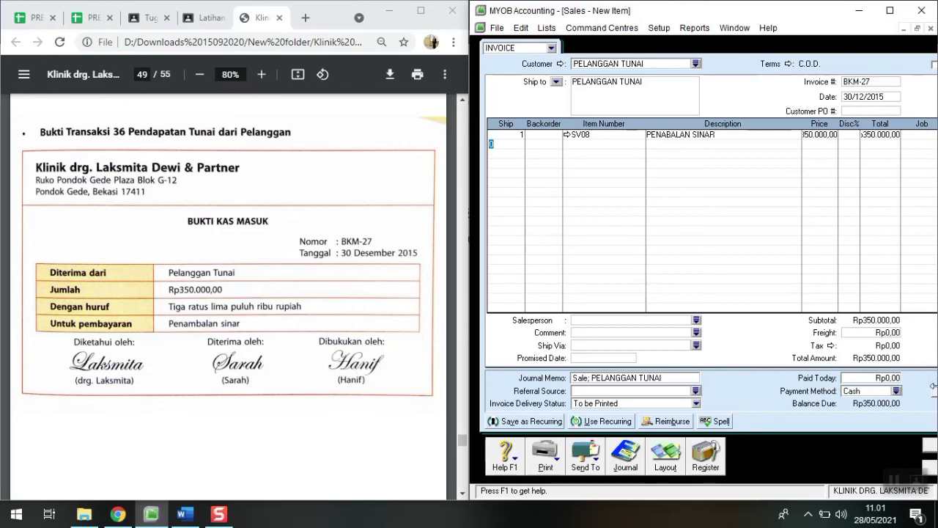
click(877, 379)
text(350.00)
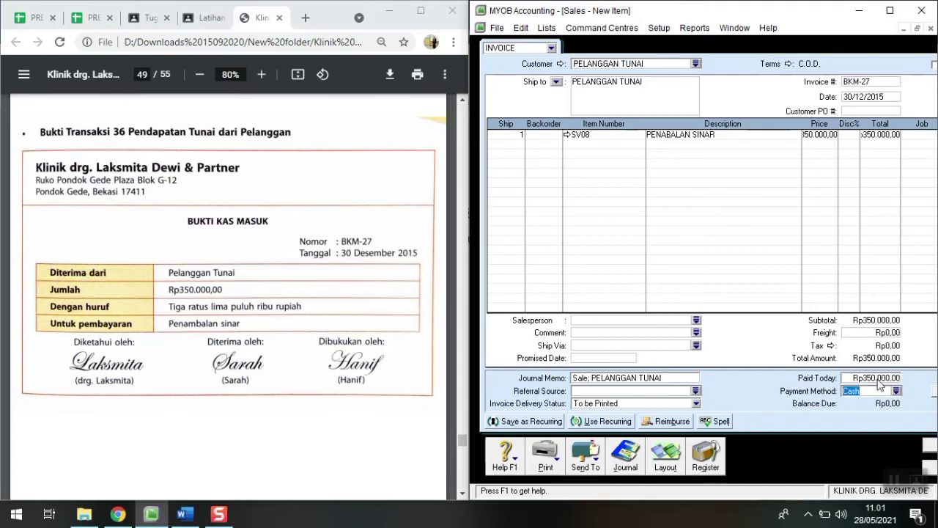
click(929, 446)
scroll(144, 352, down, 3)
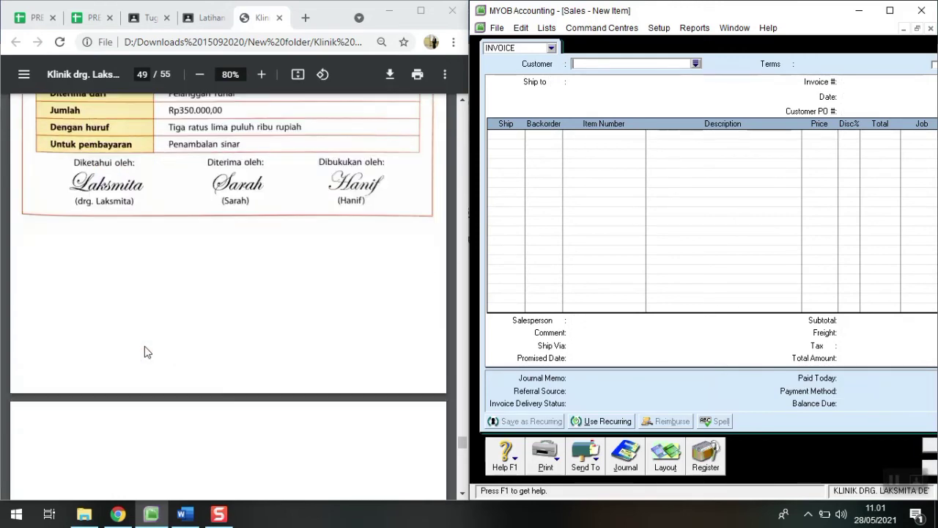
Leave the sales invoice and open Spend Money for the Transaction 37 equipment repair voucher.
scroll(144, 352, down, 5)
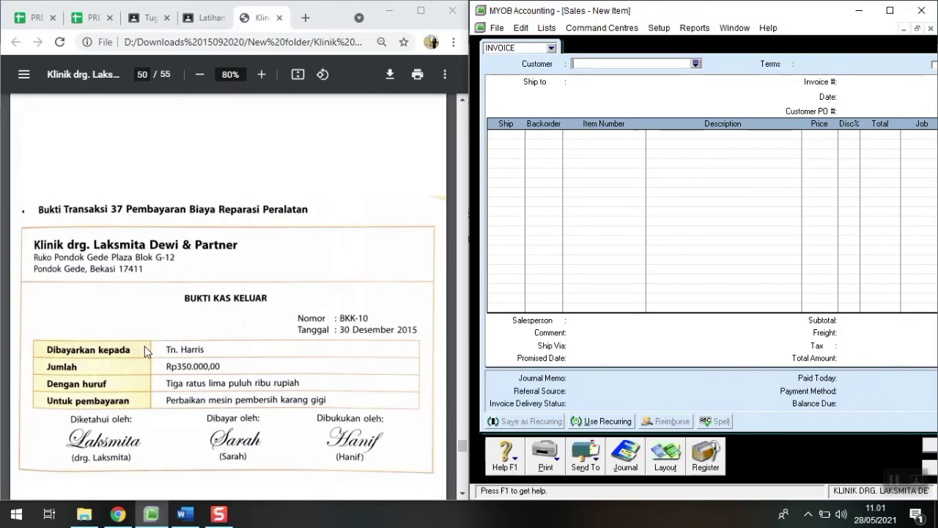
scroll(144, 352, down, 2)
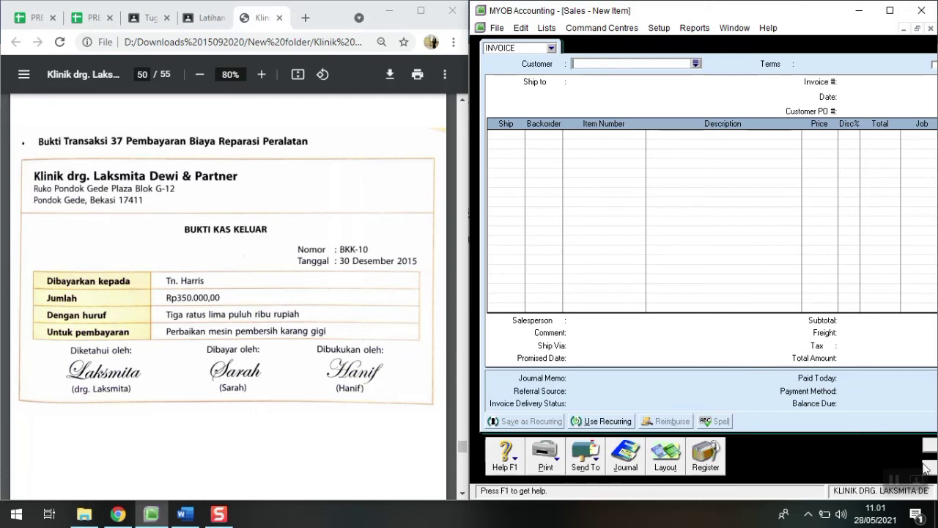
key(Escape)
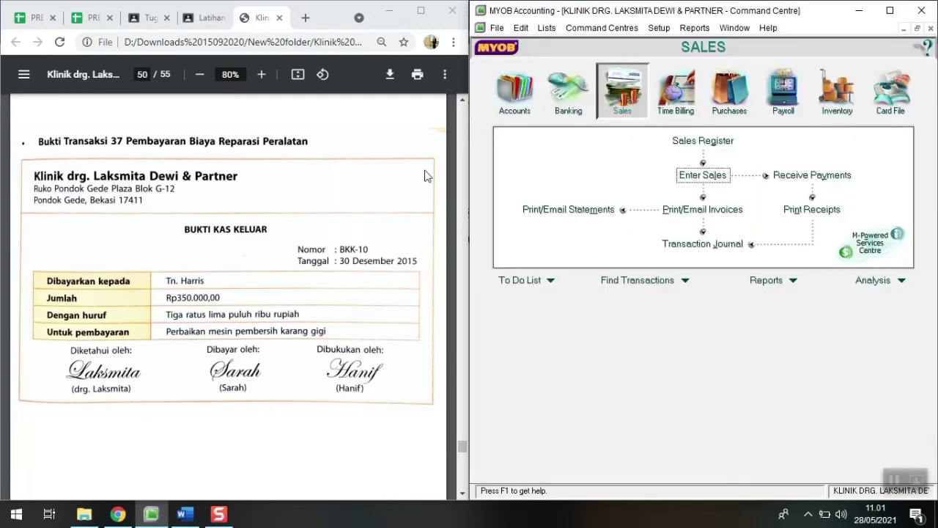
click(566, 102)
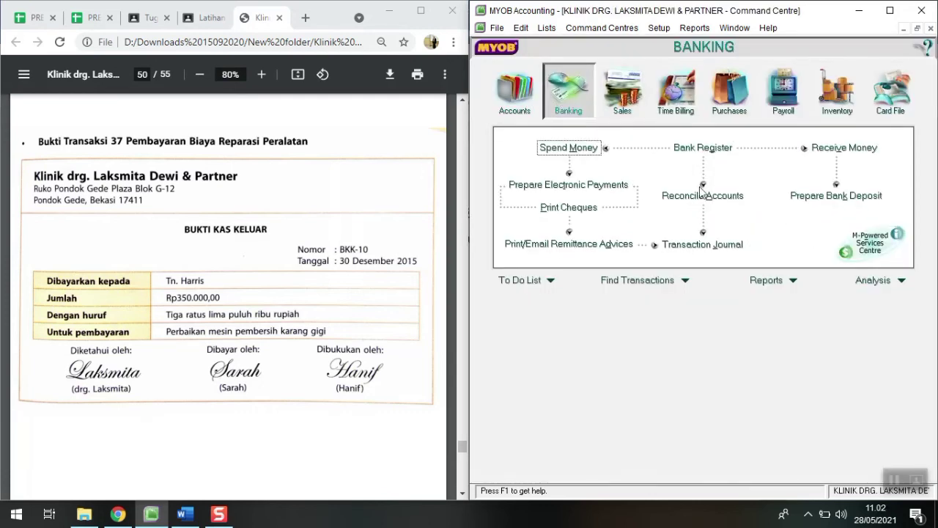
click(561, 150)
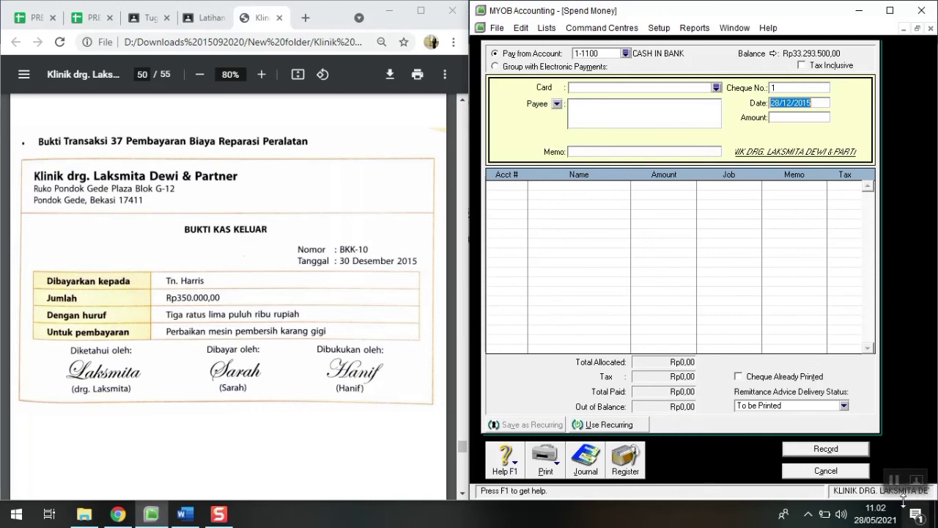
Set the payment's cheque number to BKK-10, the date to 30/12/2015 and the amount to Rp350.000.
click(786, 85)
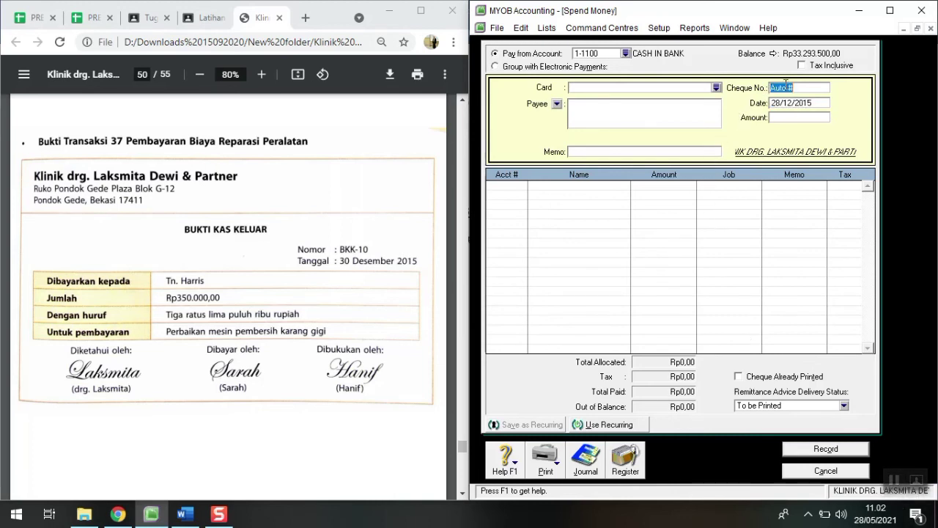
text(BKK-10)
key(Tab)
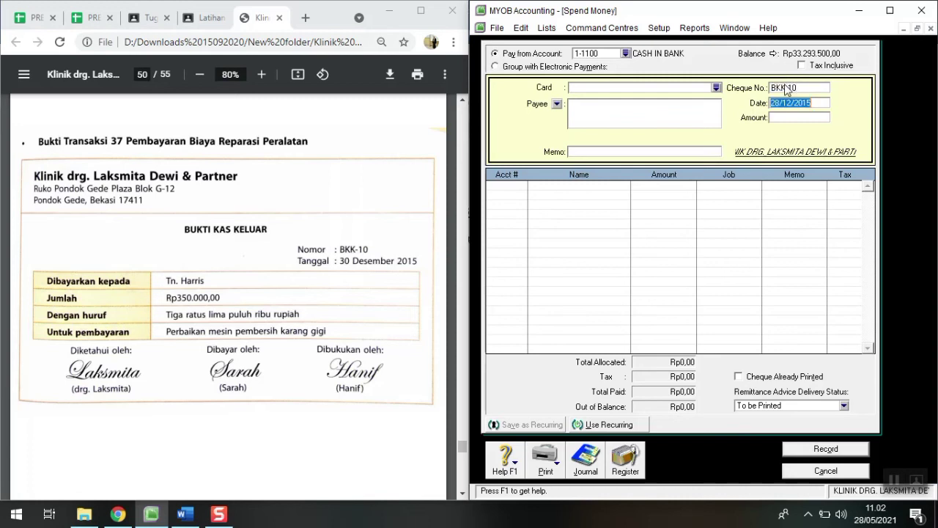
text(30)
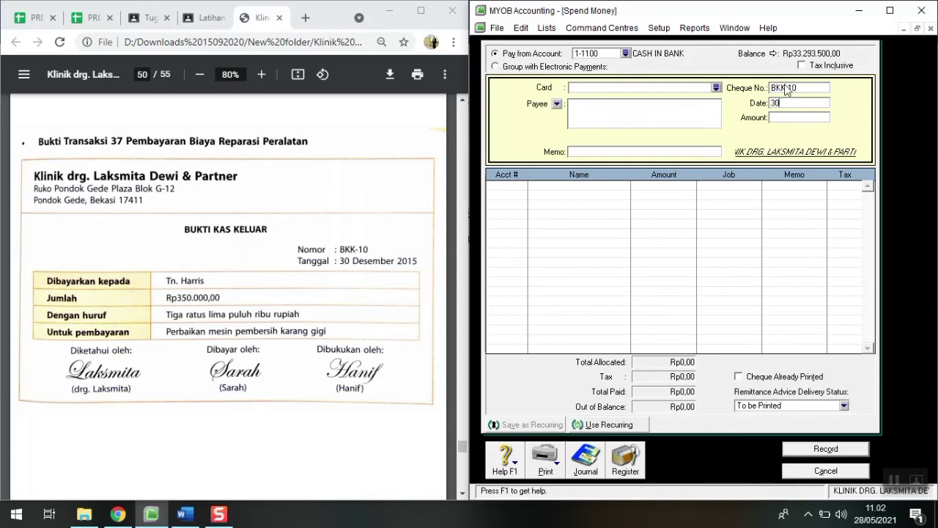
text(/12/2015)
key(Tab)
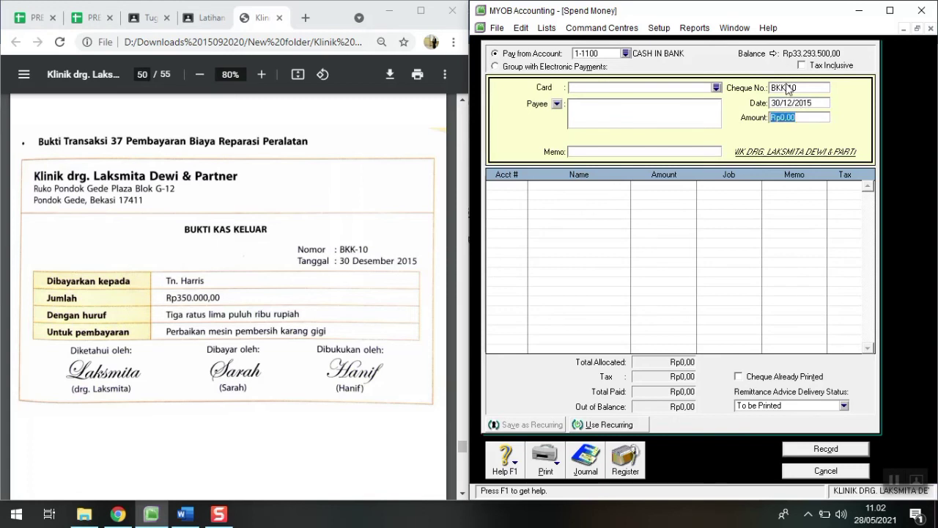
text(350000)
key(Tab)
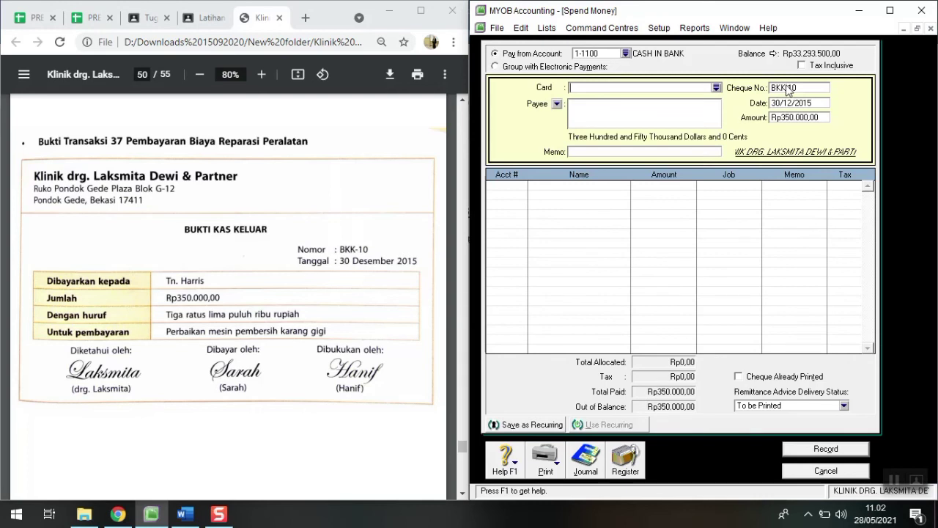
Enter the memo PERBAIKAN MESIN PEMBERSIH KARANG GIGI for payment BKK-10.
click(591, 152)
text(PERBAIKAN MESIN)
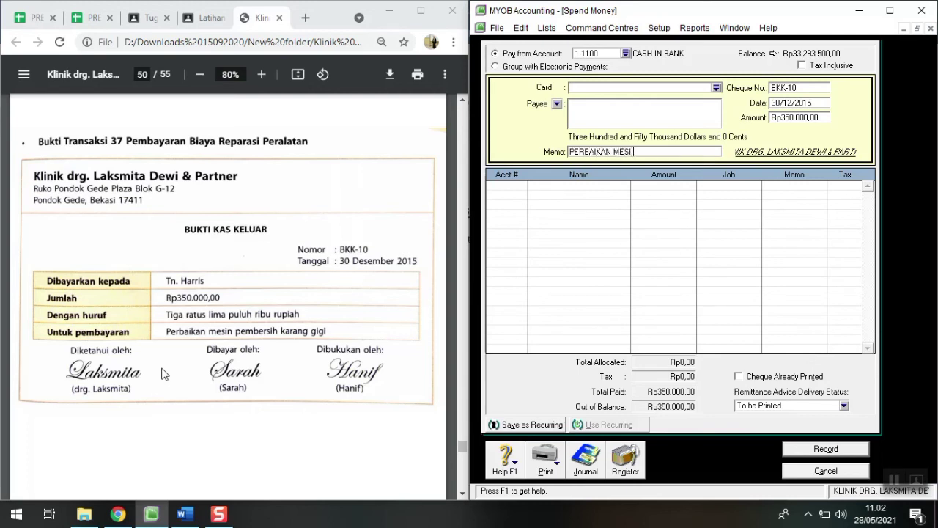
text( PEMBERSIH KA)
text(RANG GIGI)
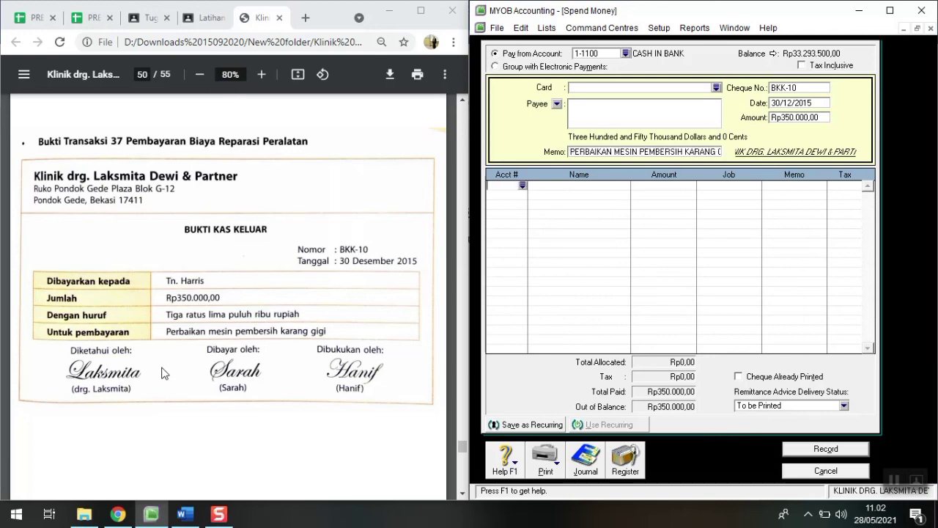
key(Tab)
Allocate payment BKK-10 to account 6-4000 REPAIR EXPENSE, then record it and leave Spend Money.
text(6-)
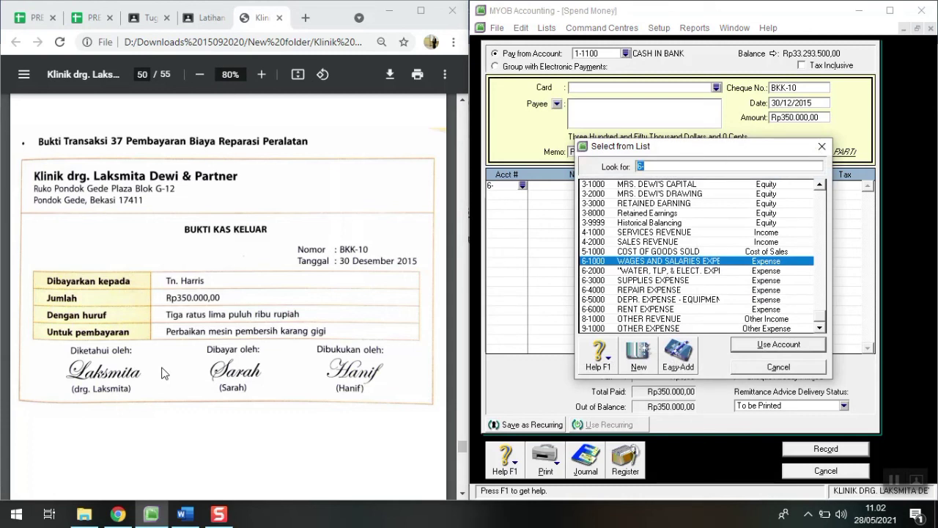
text(6-5000)
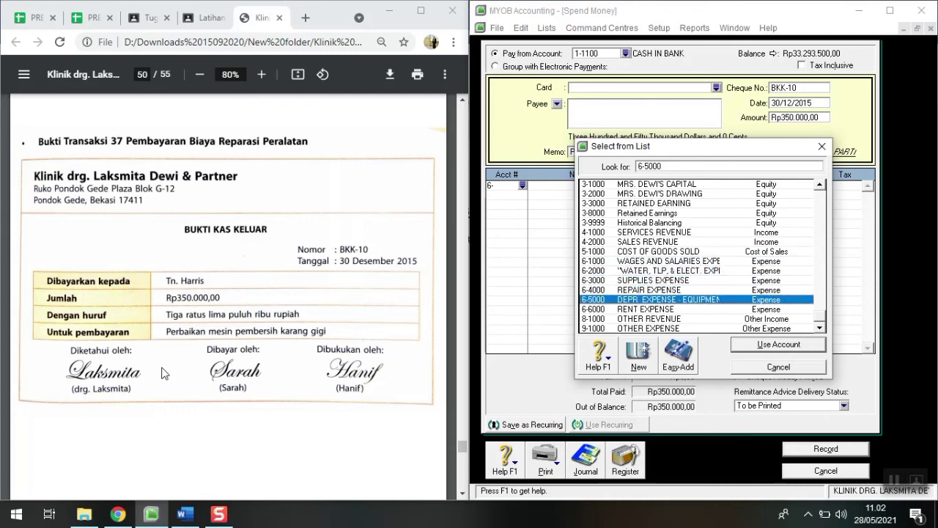
key(Up)
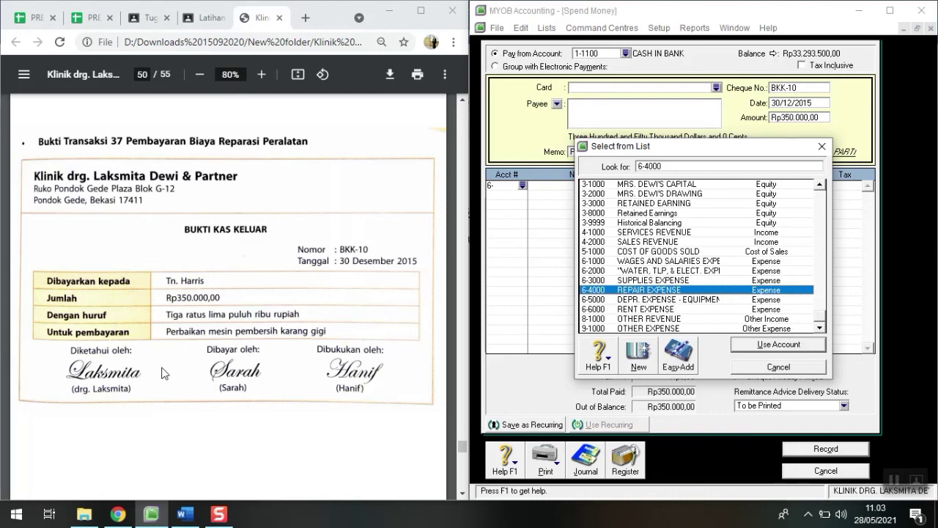
key(Return)
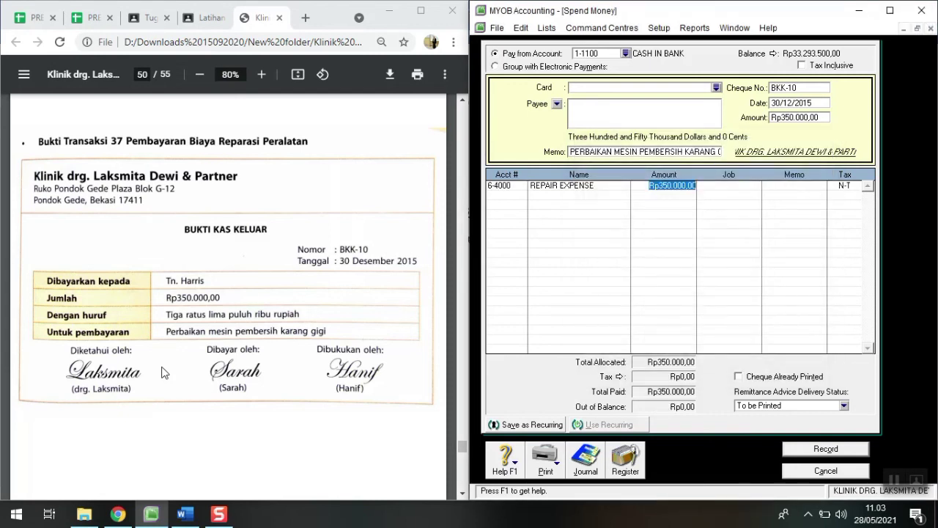
key(Return)
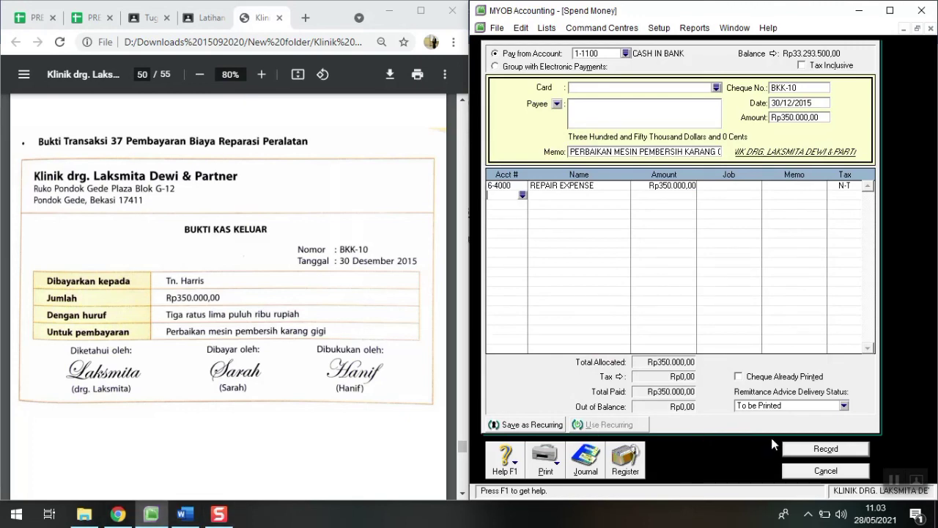
click(801, 449)
click(811, 471)
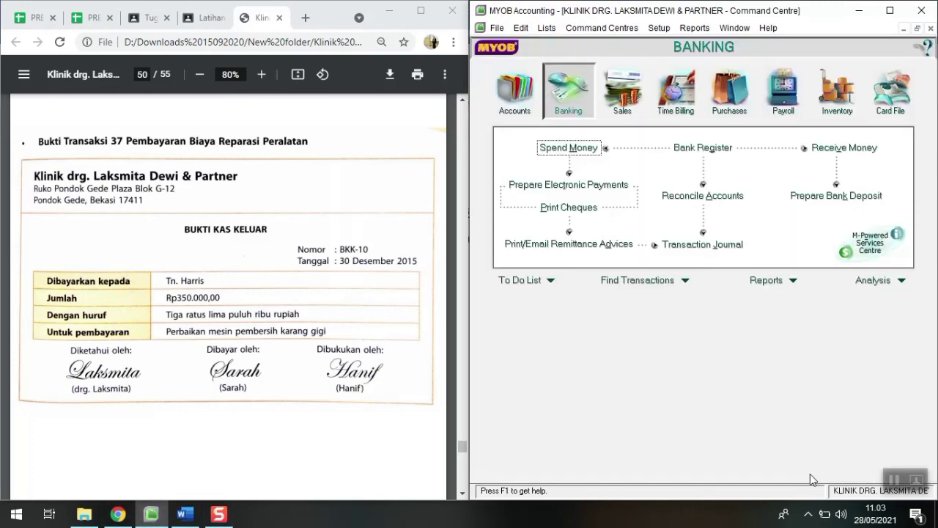
Find the Transaction 38 voucher in the PDF and start a new sales invoice for PELANGGAN TUNAI.
scroll(157, 258, down, 10)
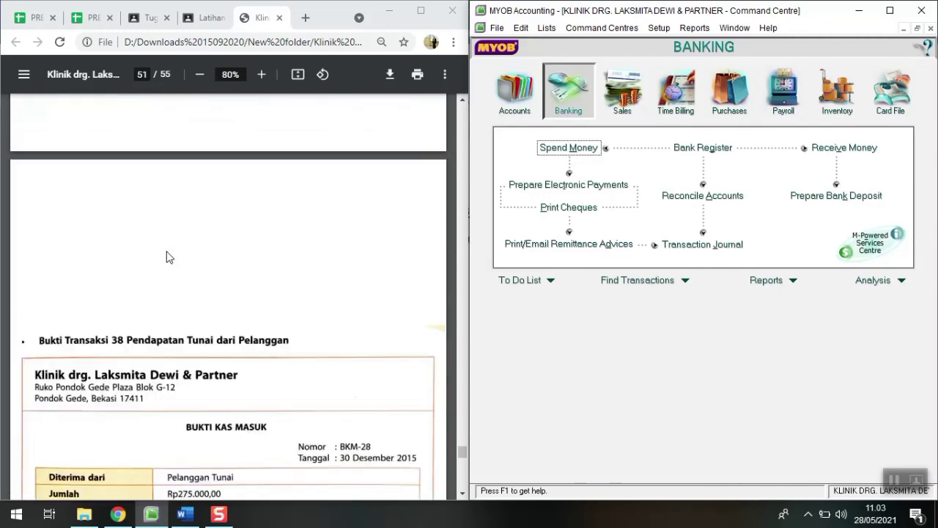
scroll(169, 256, down, 1)
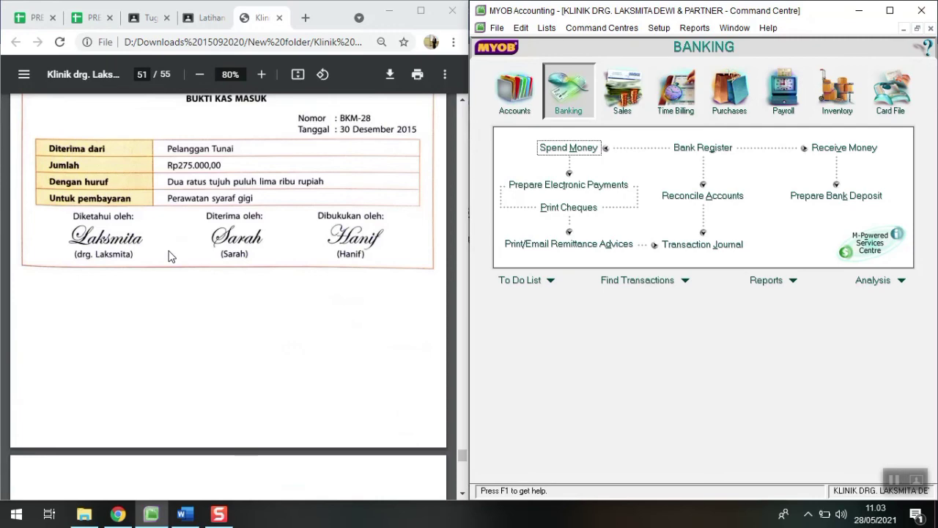
scroll(169, 256, up, 2)
scroll(169, 256, up, 2)
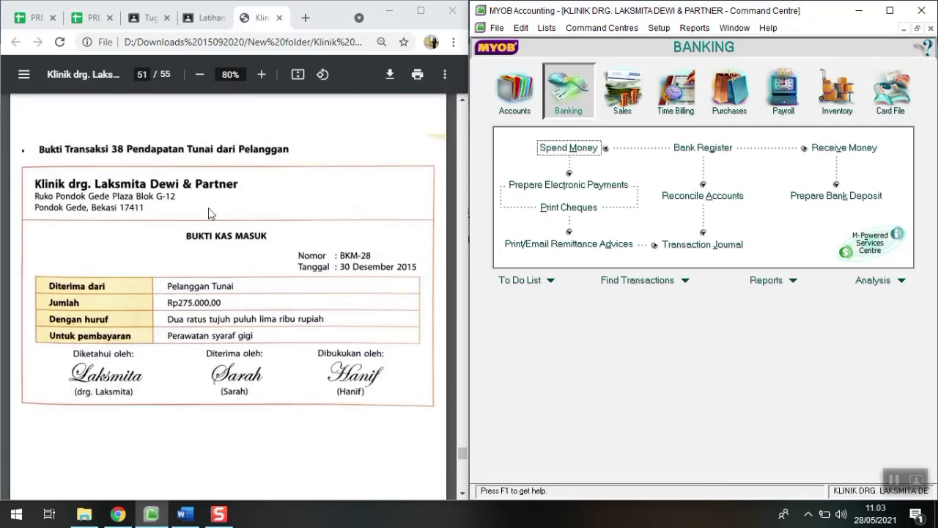
click(626, 99)
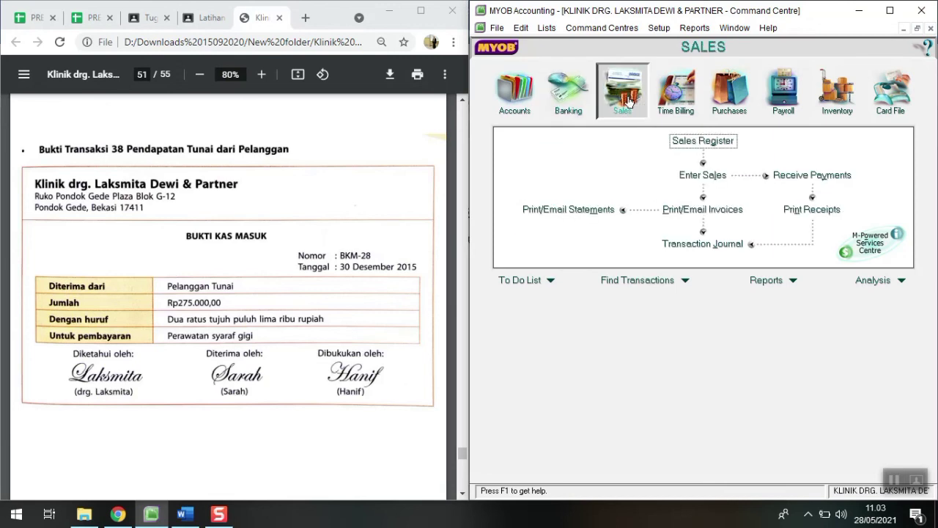
click(701, 176)
click(595, 64)
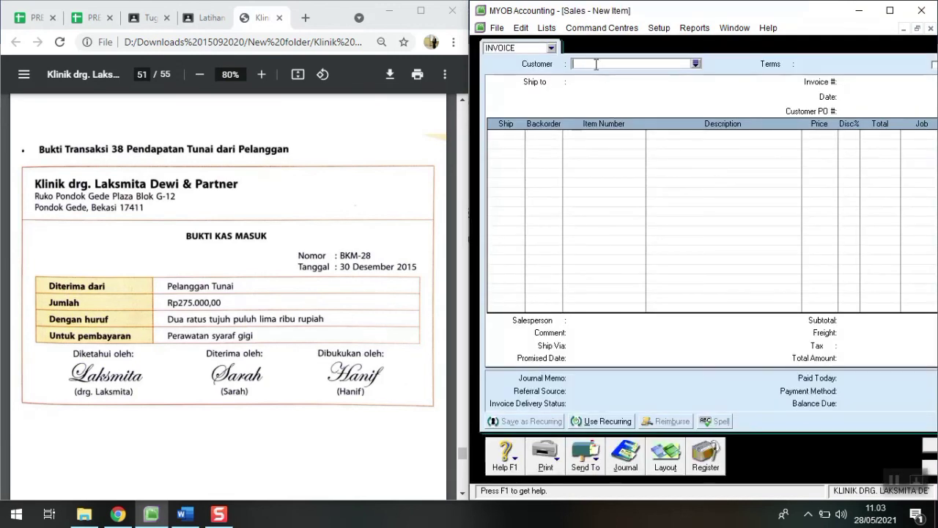
text(p)
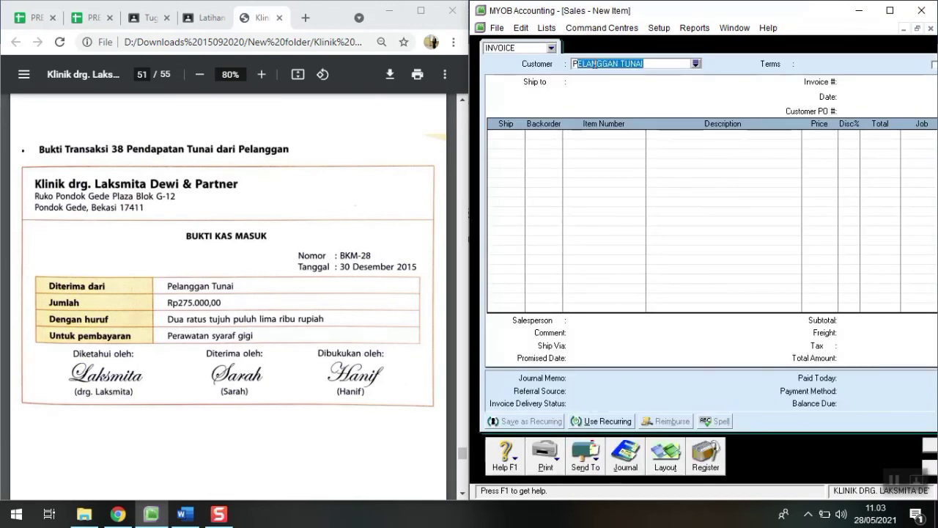
key(Tab)
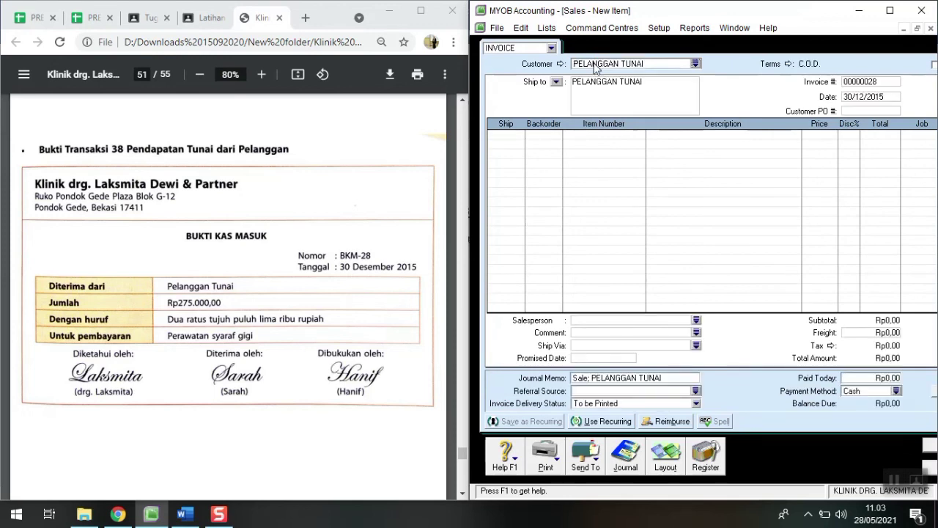
Set the invoice number to BKM-28 and accept the 30/12/2015 date.
click(860, 82)
text(BKM)
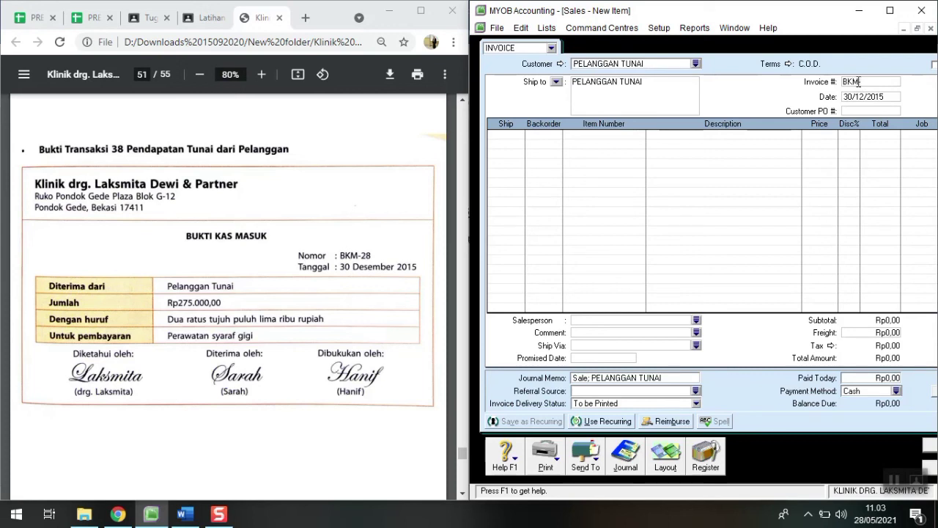
text(-28)
key(Tab)
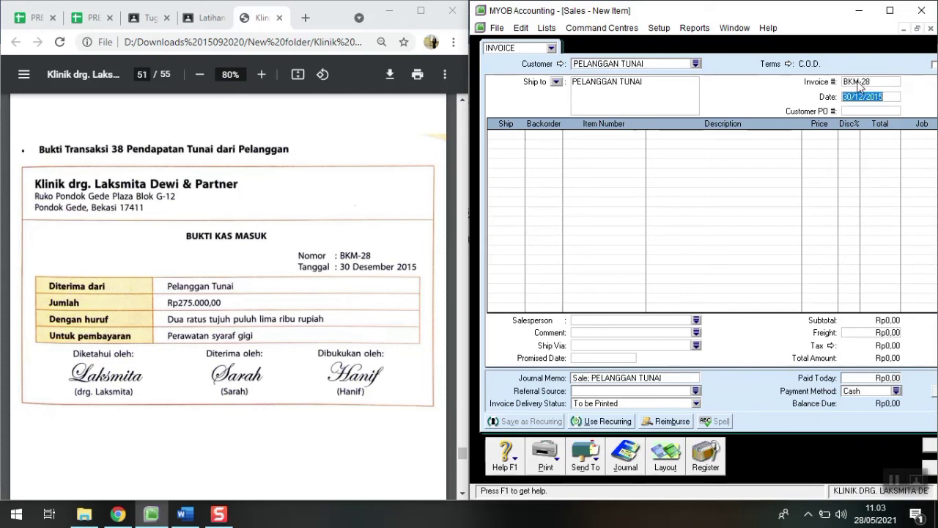
key(Tab)
key(Tab)
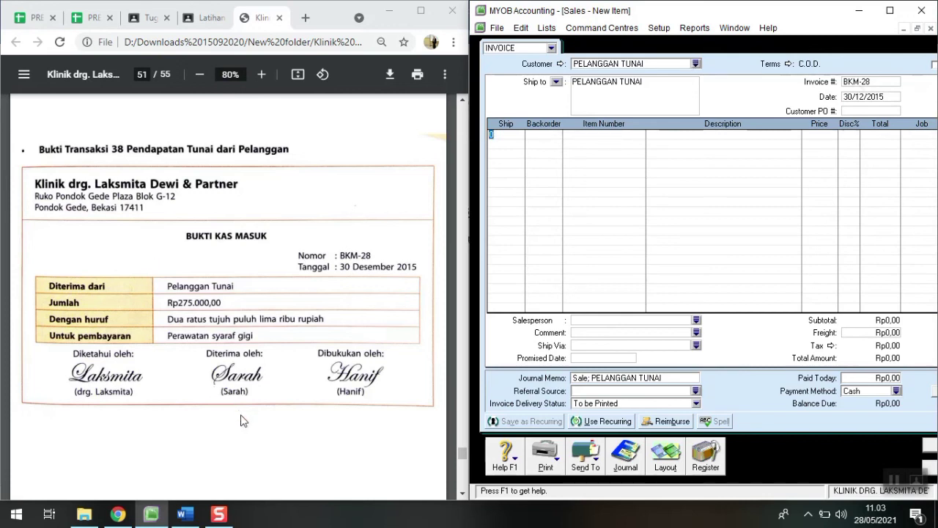
Add one unit of item SV05 PERAWATAN SYARAF GIGI to invoice BKM-28.
text(1)
key(Tab)
key(Tab)
key(Tab)
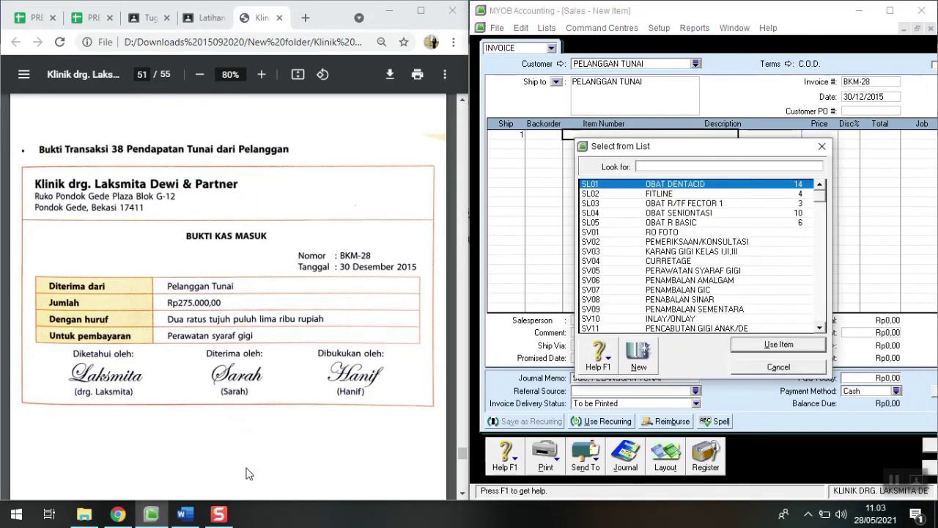
text(SV04)
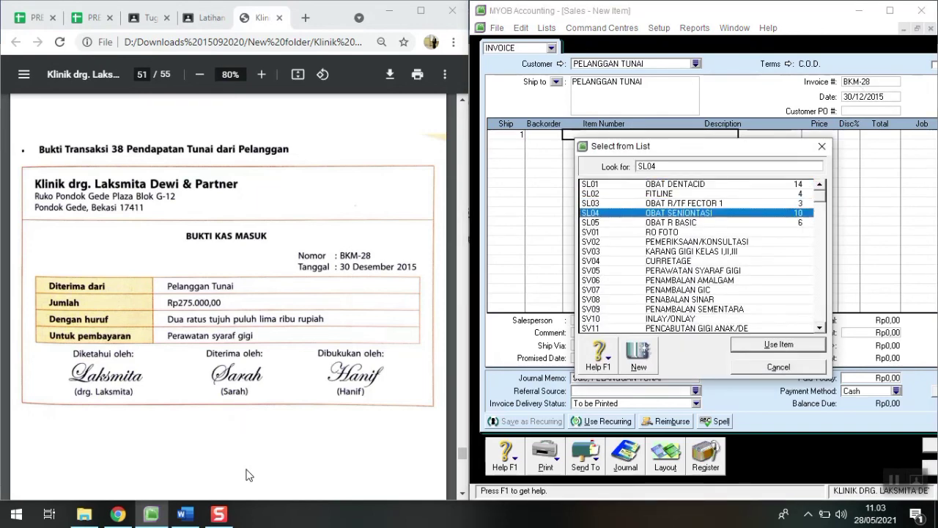
key(Down)
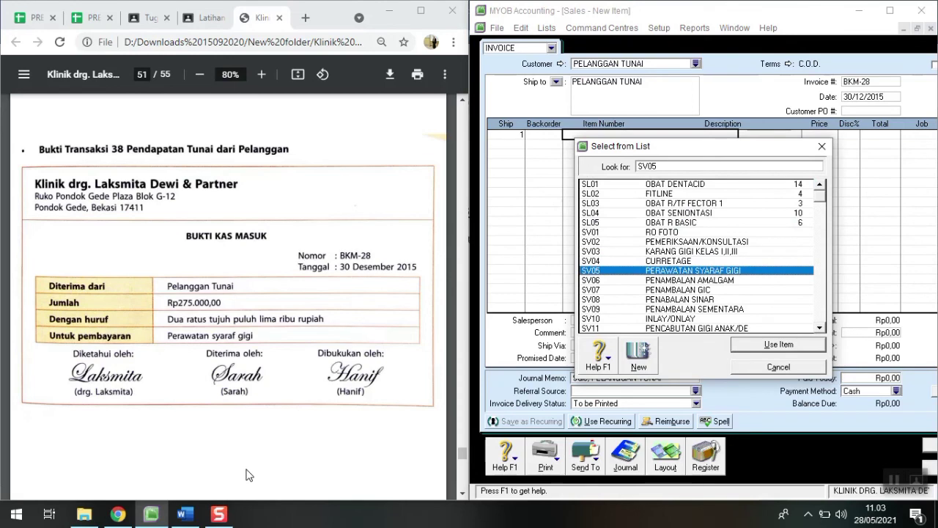
key(Return)
key(Tab)
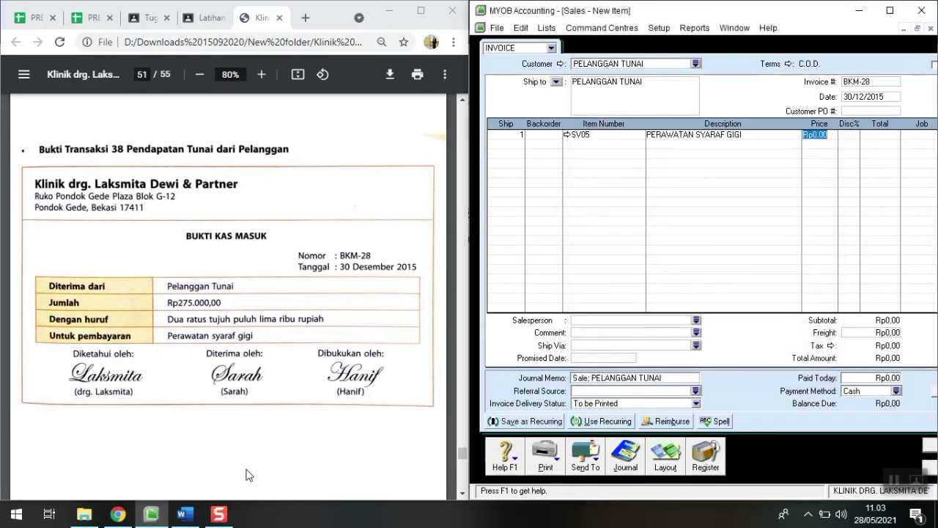
Set the SV05 price to Rp275.000 on invoice BKM-28 and enter Rp275.000 as paid today.
text(275.000)
key(Return)
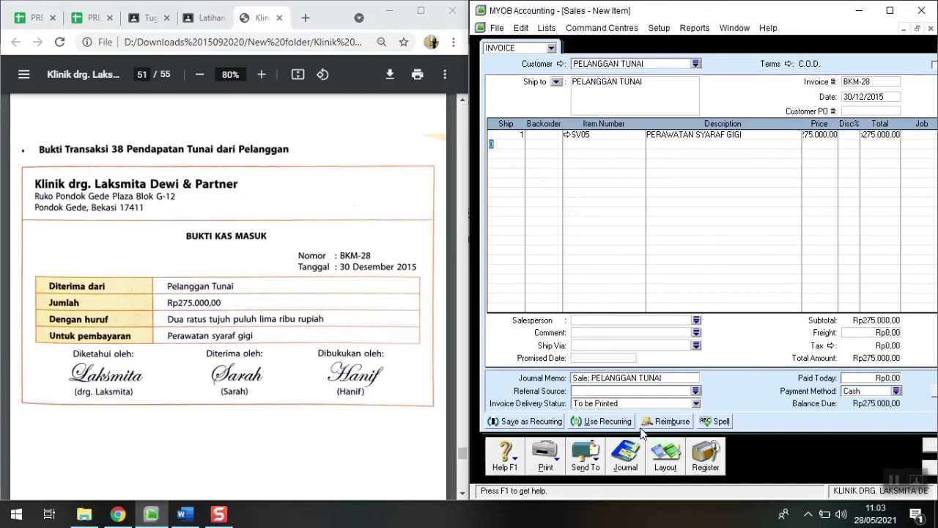
click(885, 378)
text(275000)
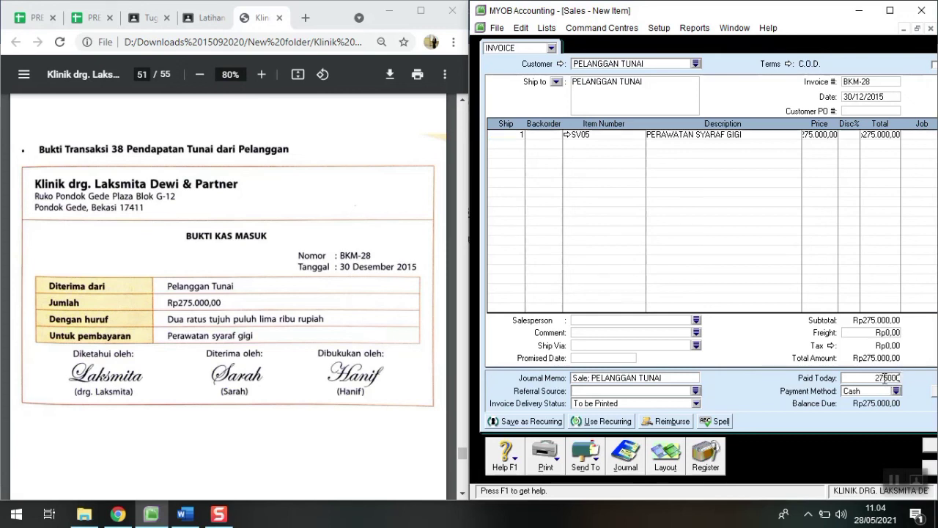
key(Tab)
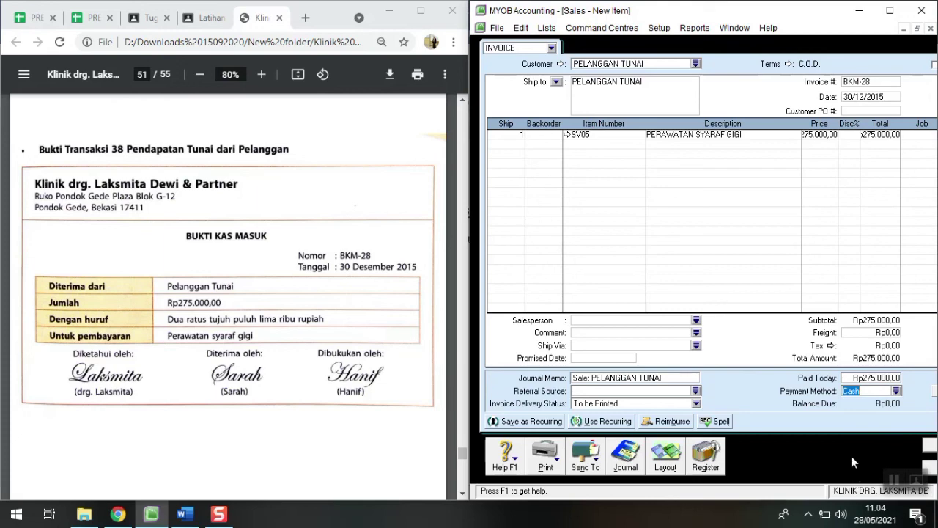
Review the transaction recap of invoice BKM-28, record the sale and leave the sales entry window.
key(ctrl+r)
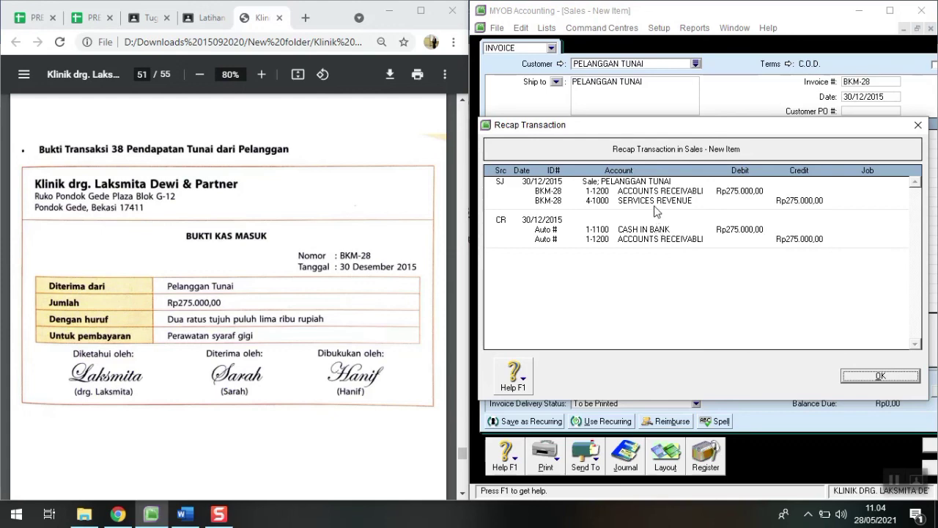
click(906, 377)
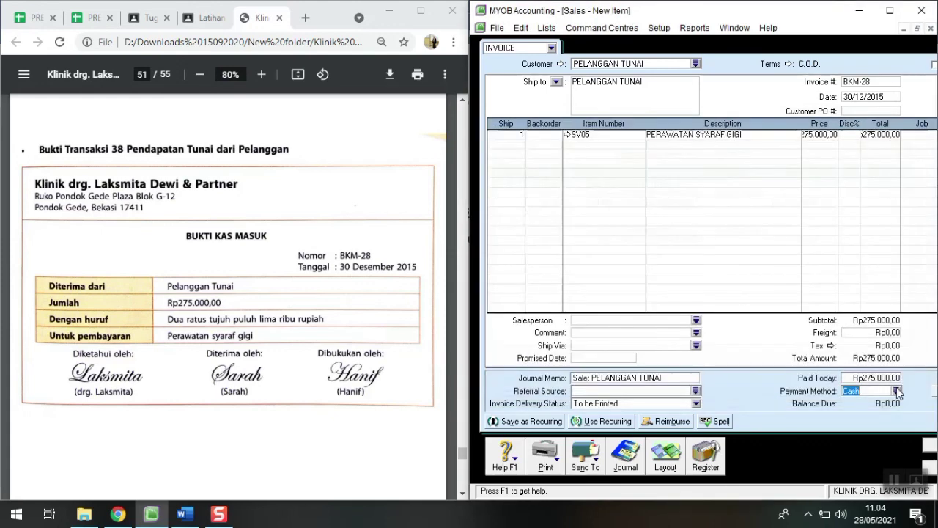
click(931, 460)
key(Escape)
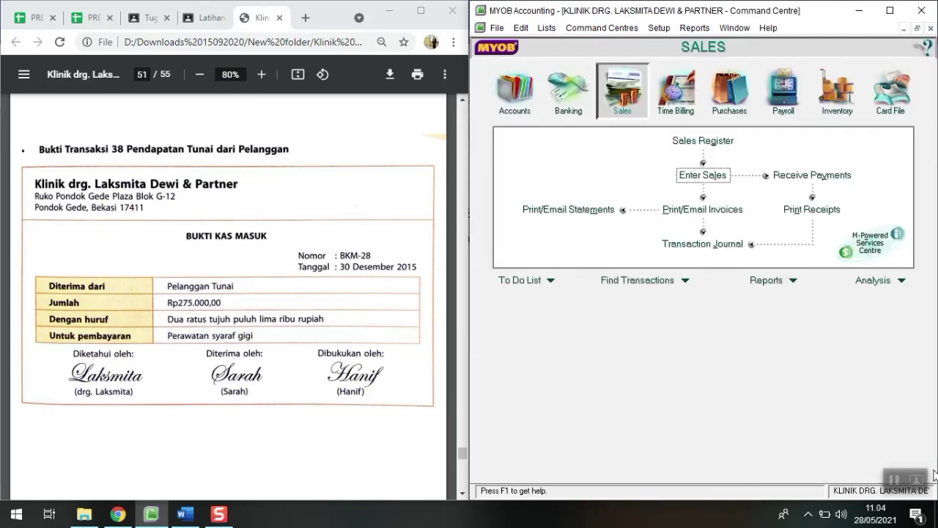